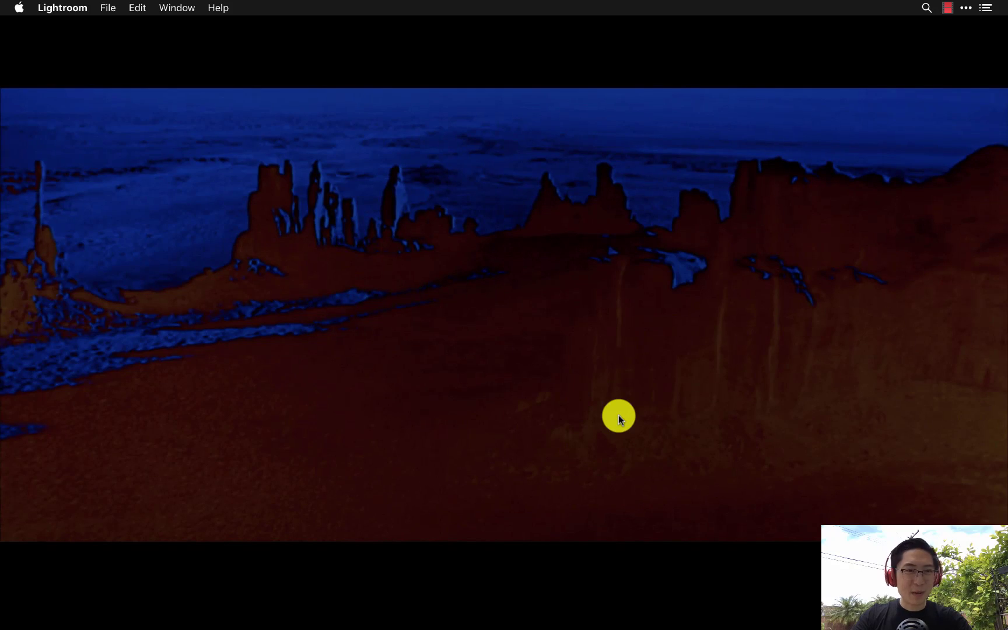
Restore the minimized Lightroom Catalog library window
mouse_move(580, 613)
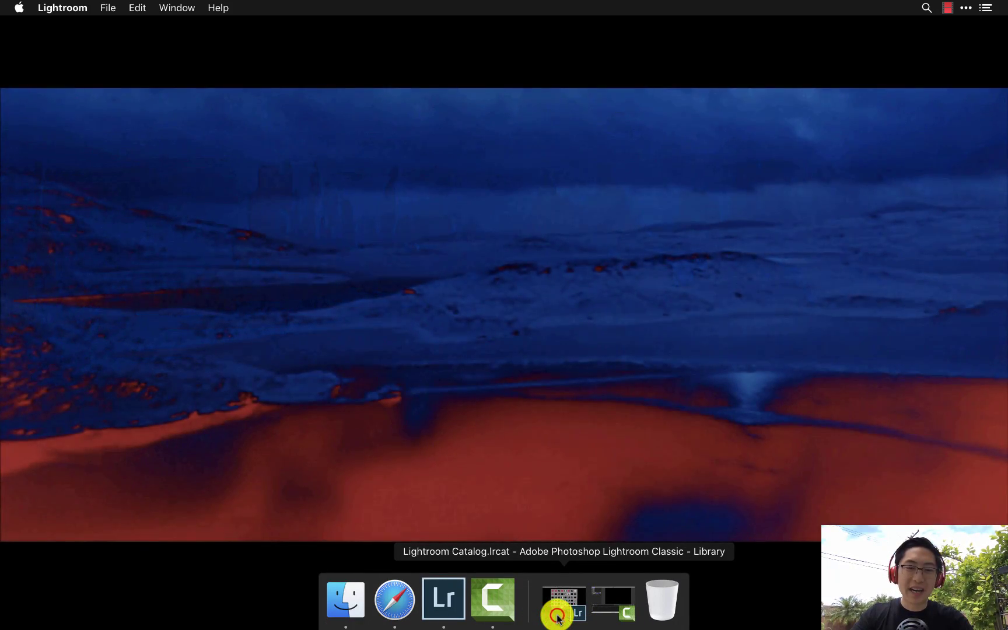
click(557, 612)
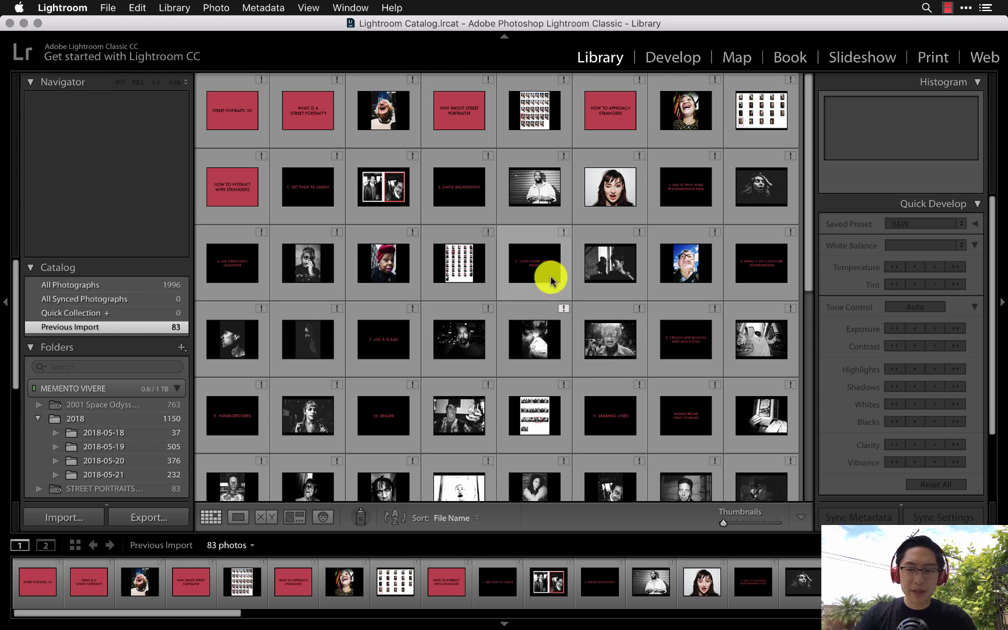
click(91, 518)
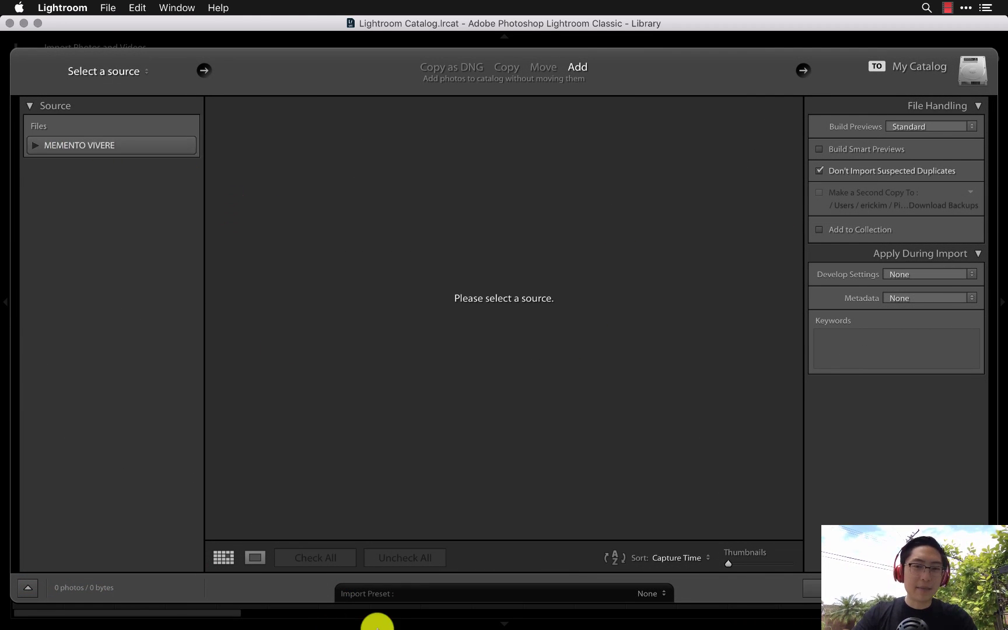
mouse_move(387, 626)
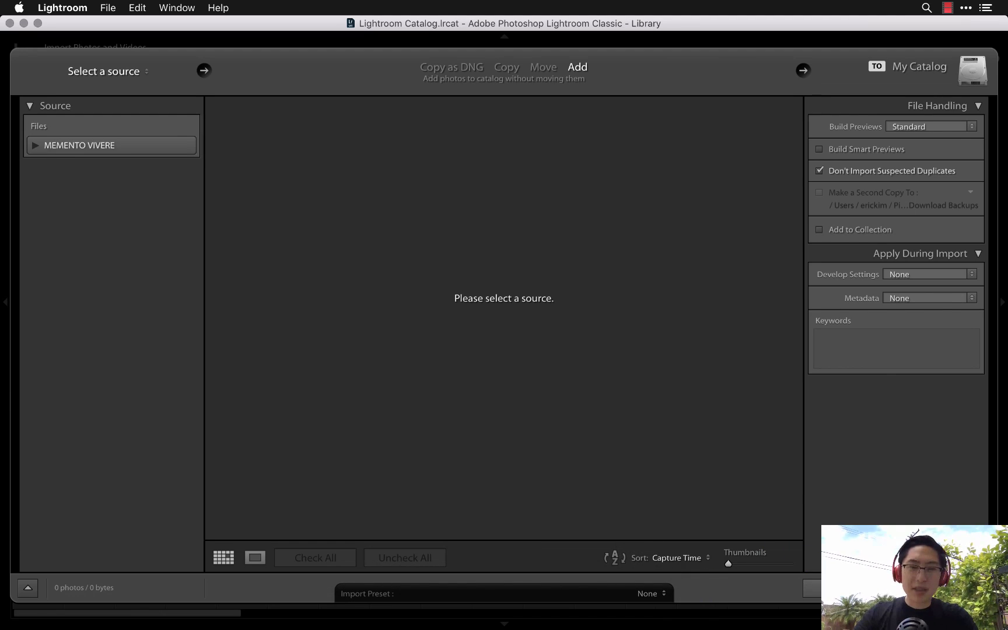
key(Escape)
Switch to Finder and load the DCIM folder from Downloads into Lightroom as the photo import source
click(370, 607)
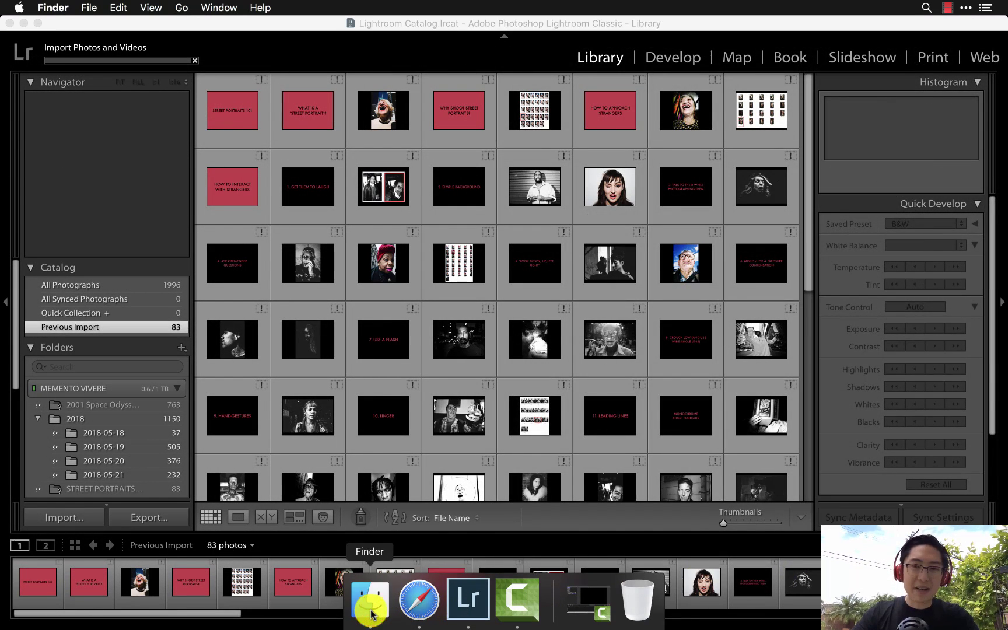
click(638, 63)
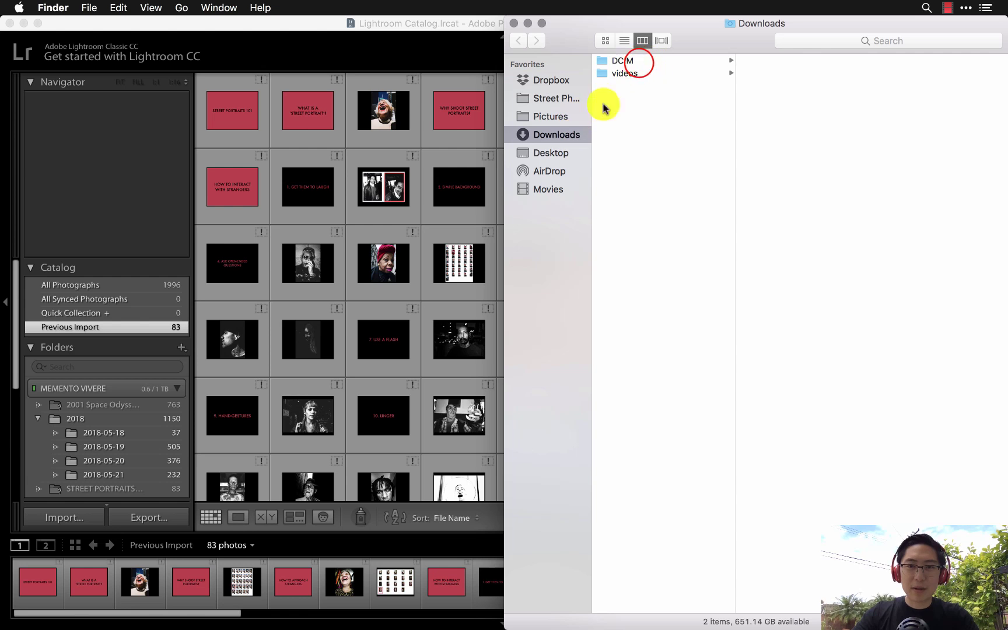
click(639, 62)
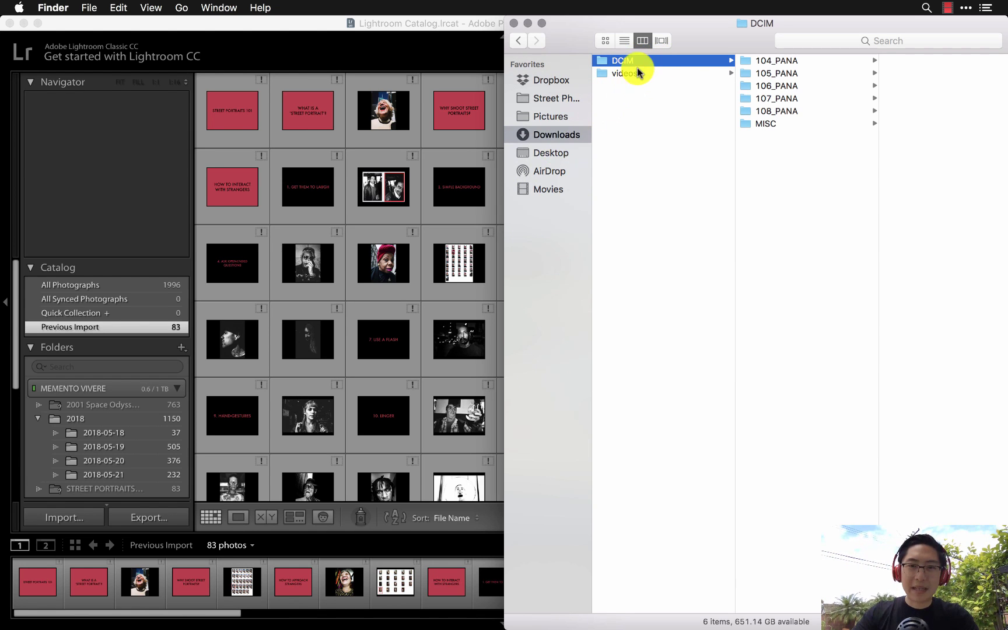
drag(637, 64, 468, 612)
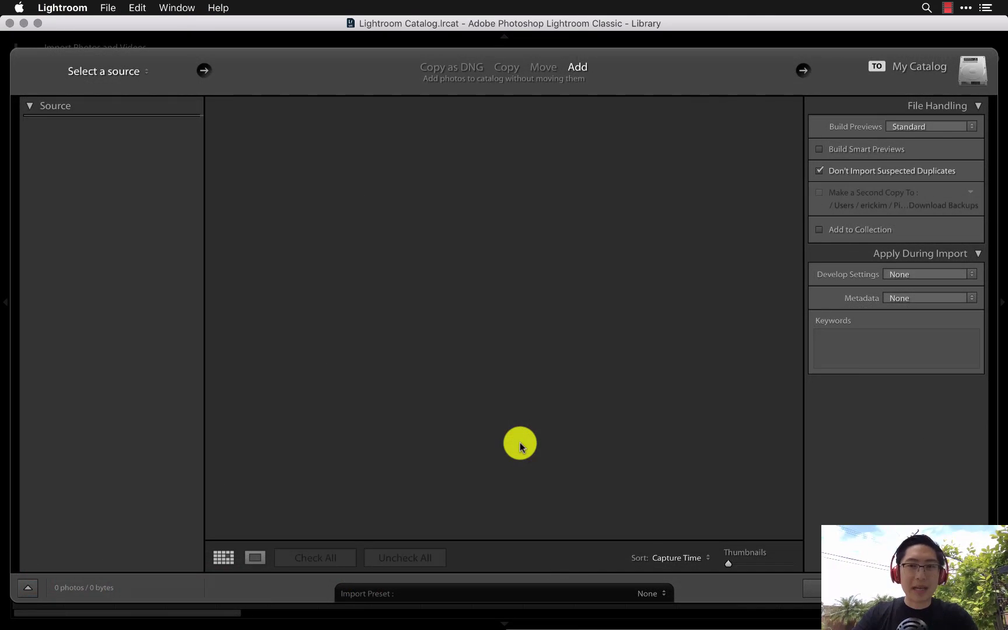
click(539, 335)
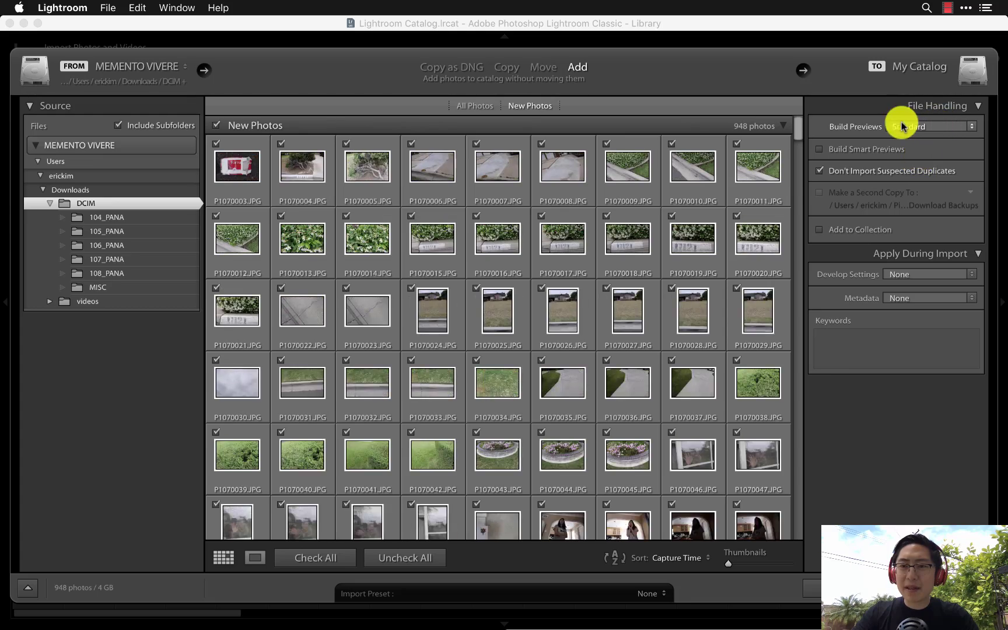
Collapse the File Handling options and set the develop settings applied during import to an ERIC KIM CHROMA user preset
click(972, 105)
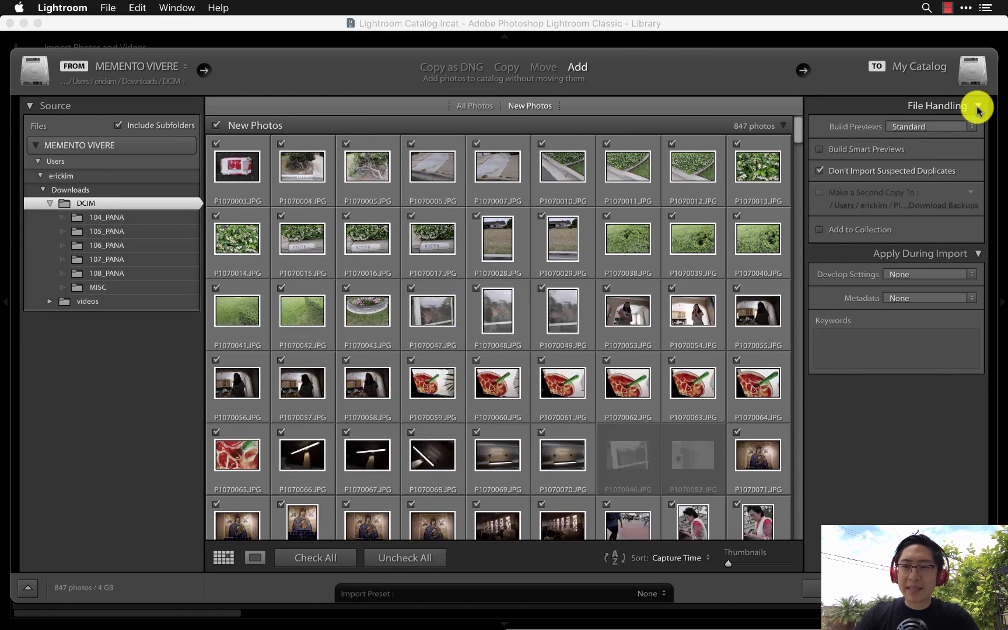
click(978, 108)
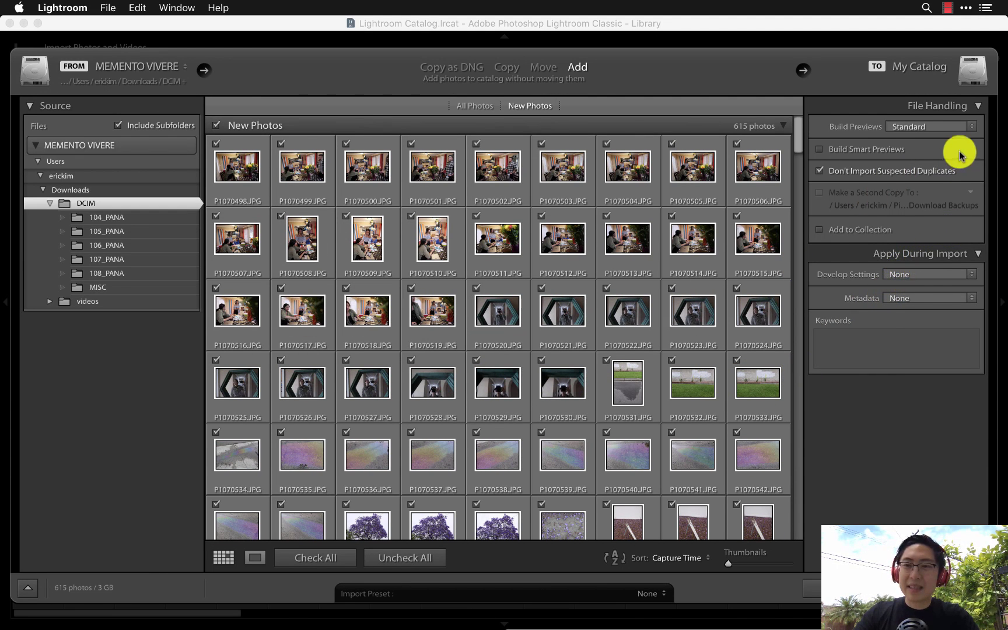
click(975, 106)
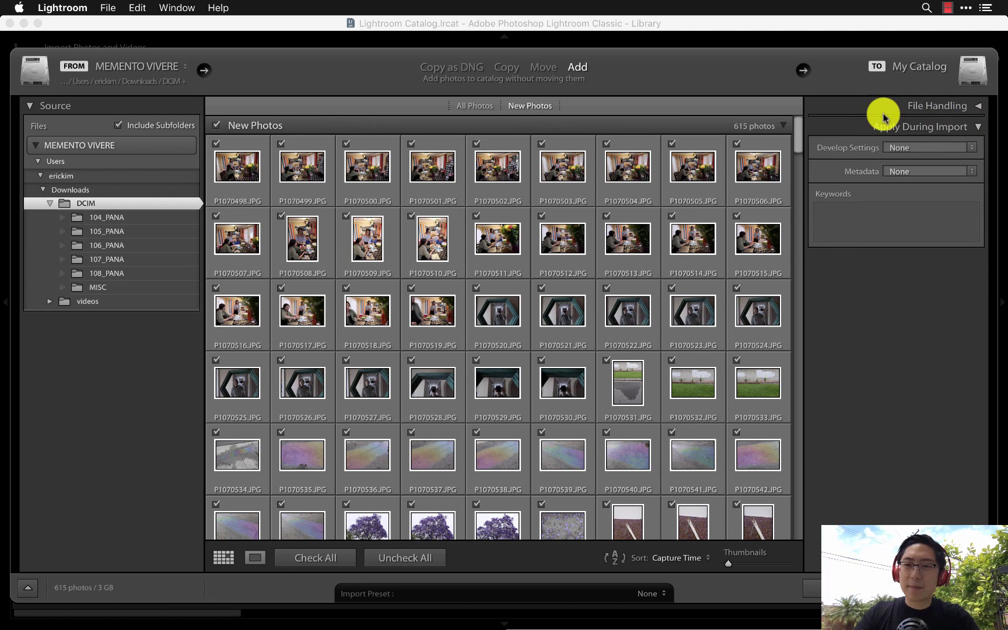
click(975, 127)
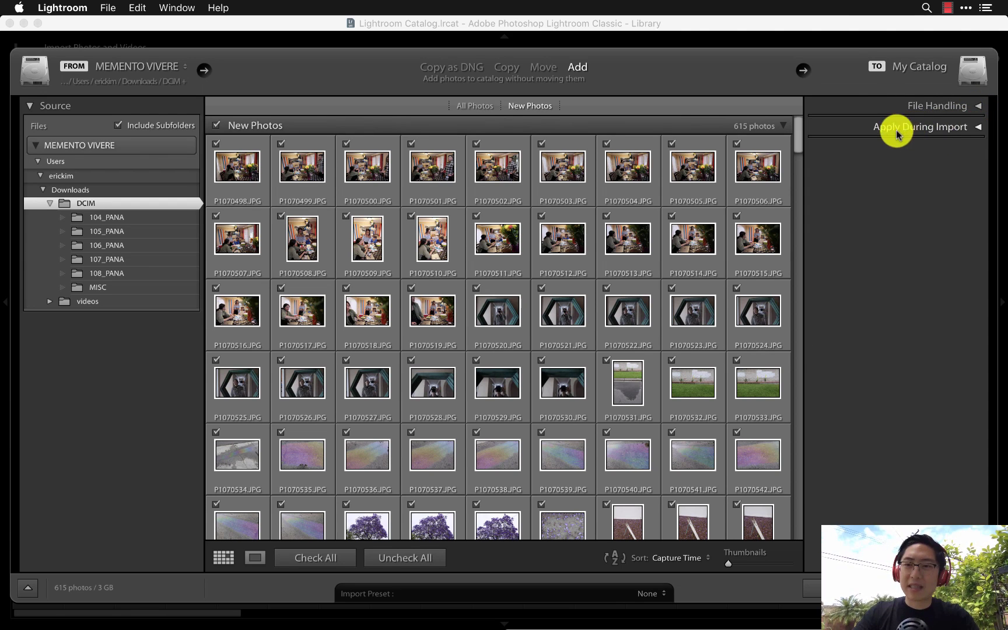
click(975, 128)
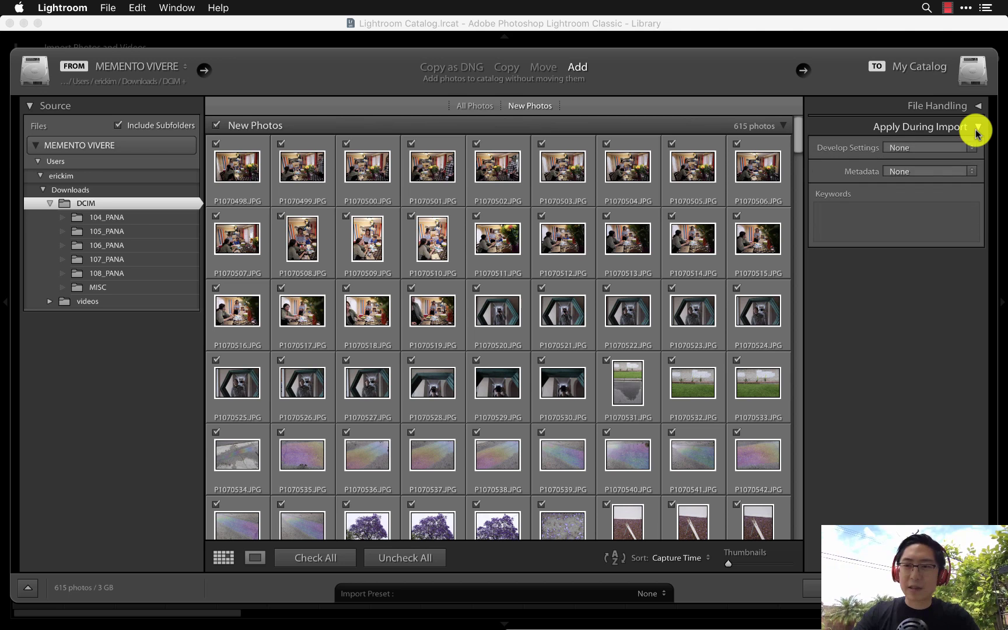
click(913, 153)
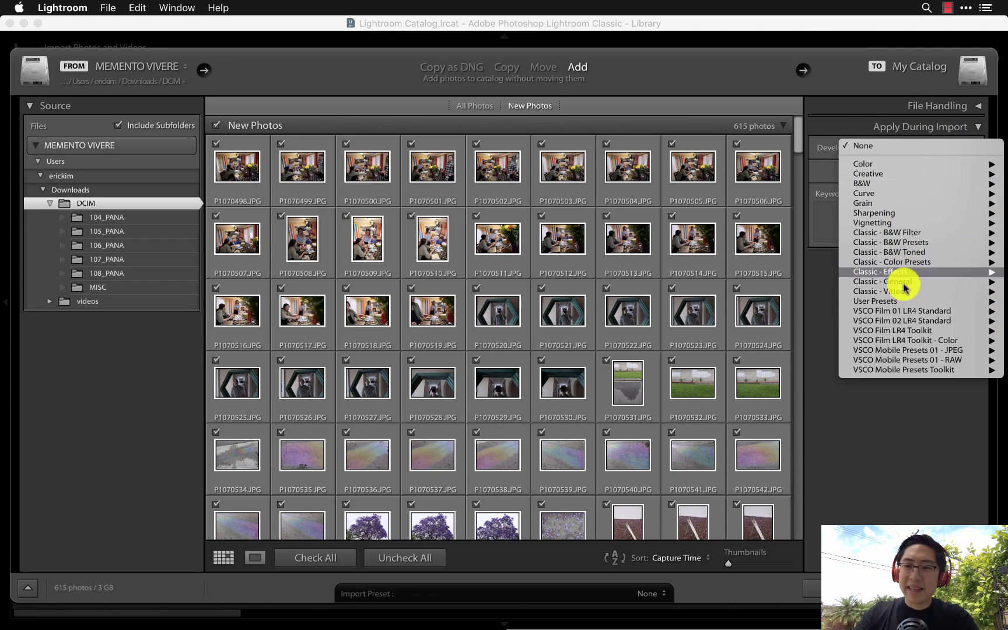
mouse_move(898, 305)
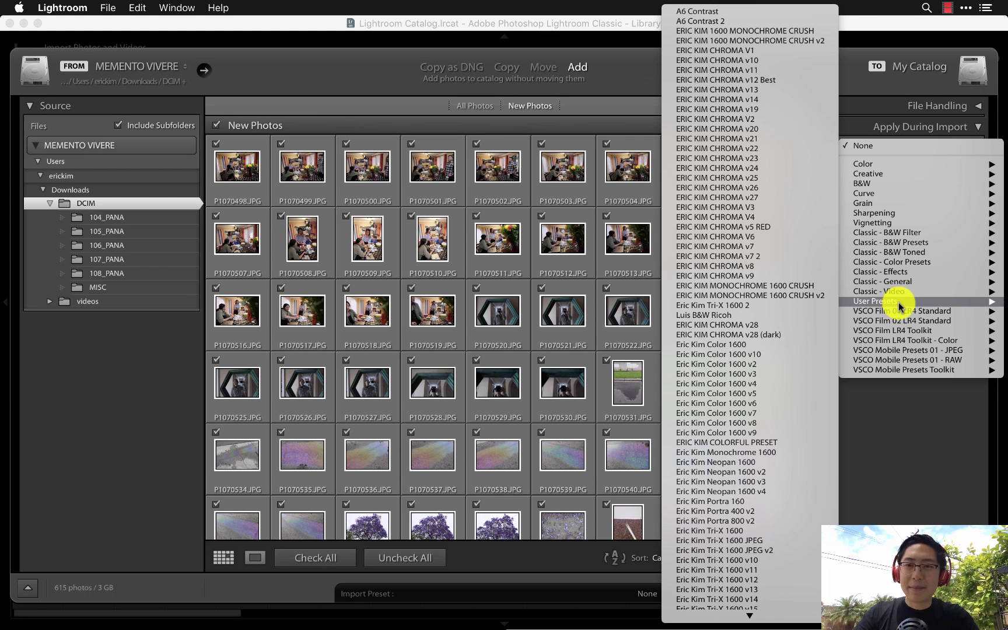
click(778, 205)
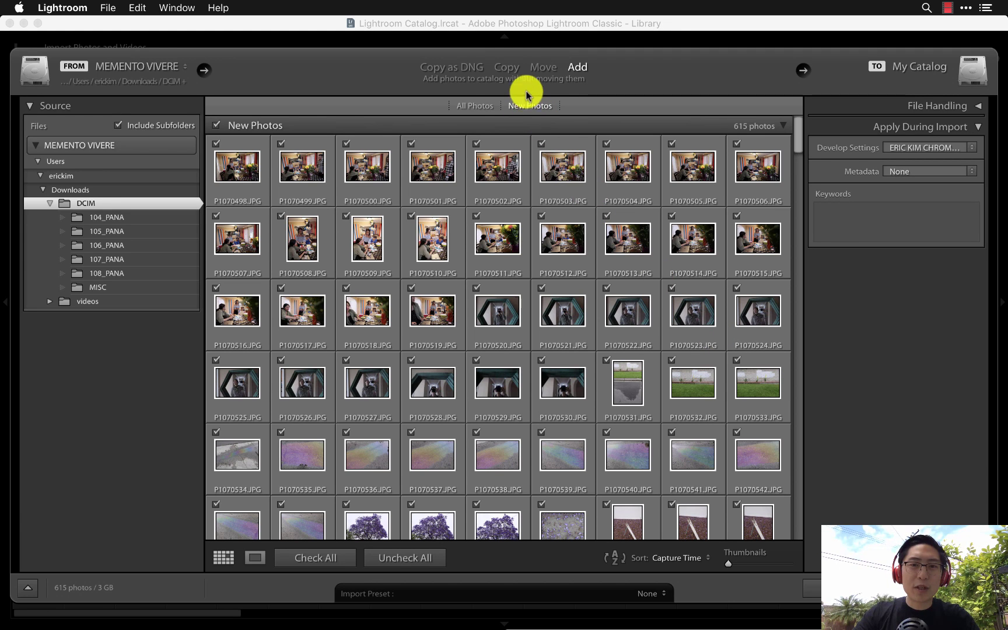
Set the import method to Copy, review the Pictures destination with its dated 2018 folders, and start the import
click(505, 67)
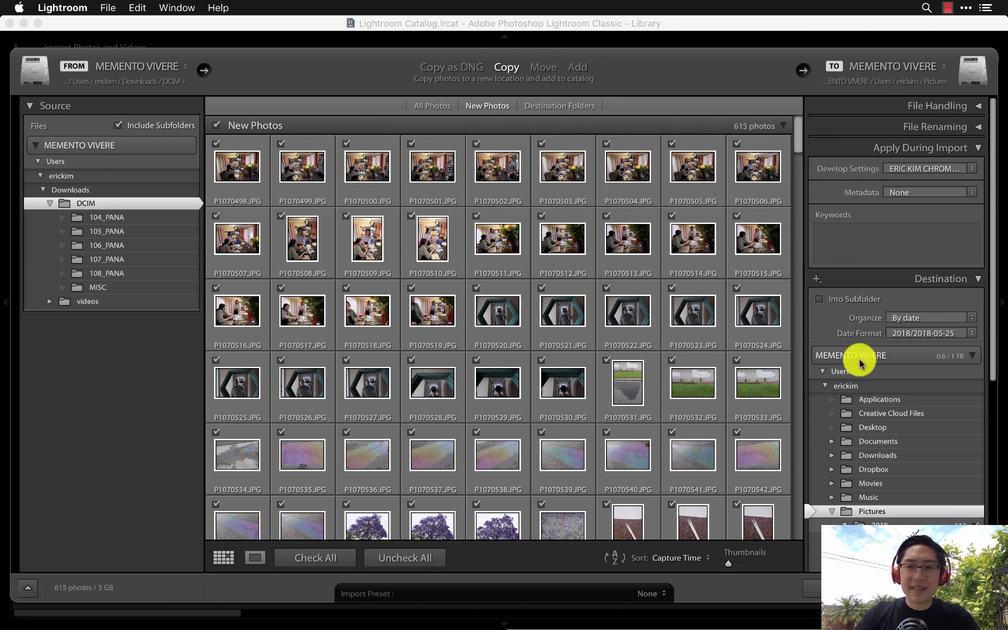
scroll(850, 386, down, 4)
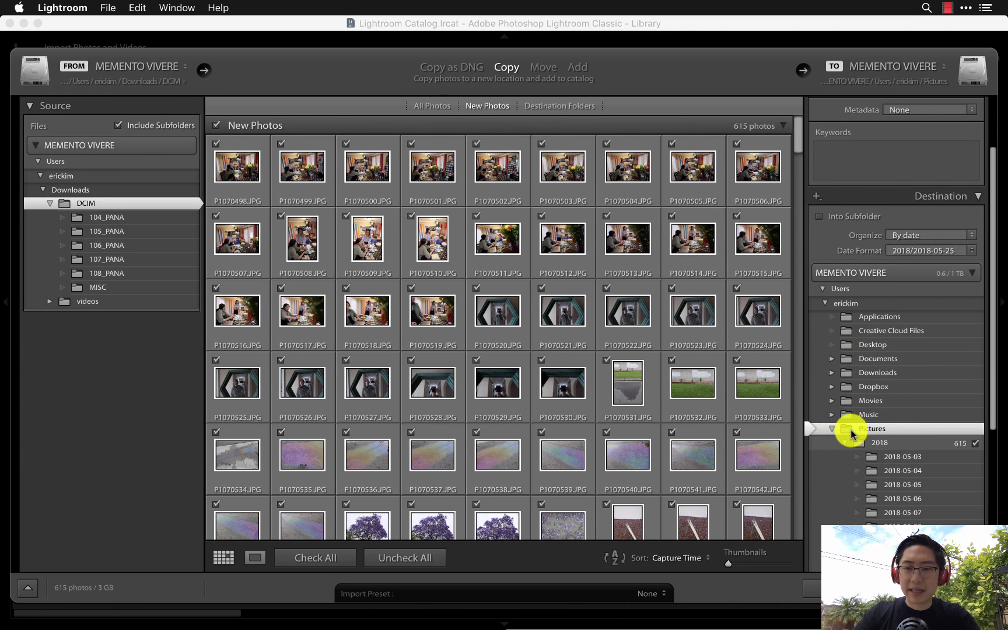
scroll(851, 434, down, 5)
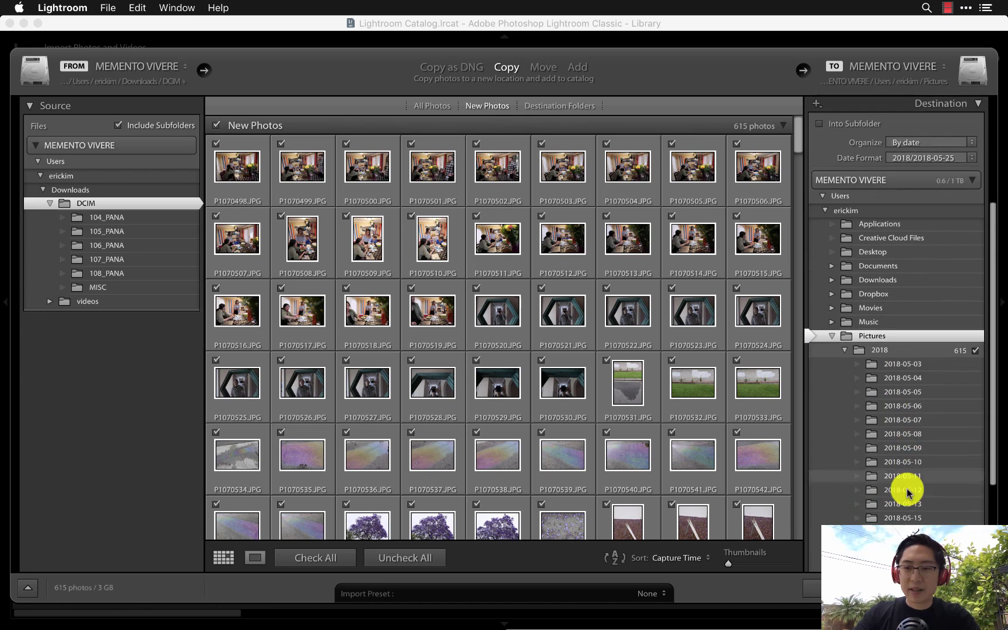
scroll(907, 493, down, 3)
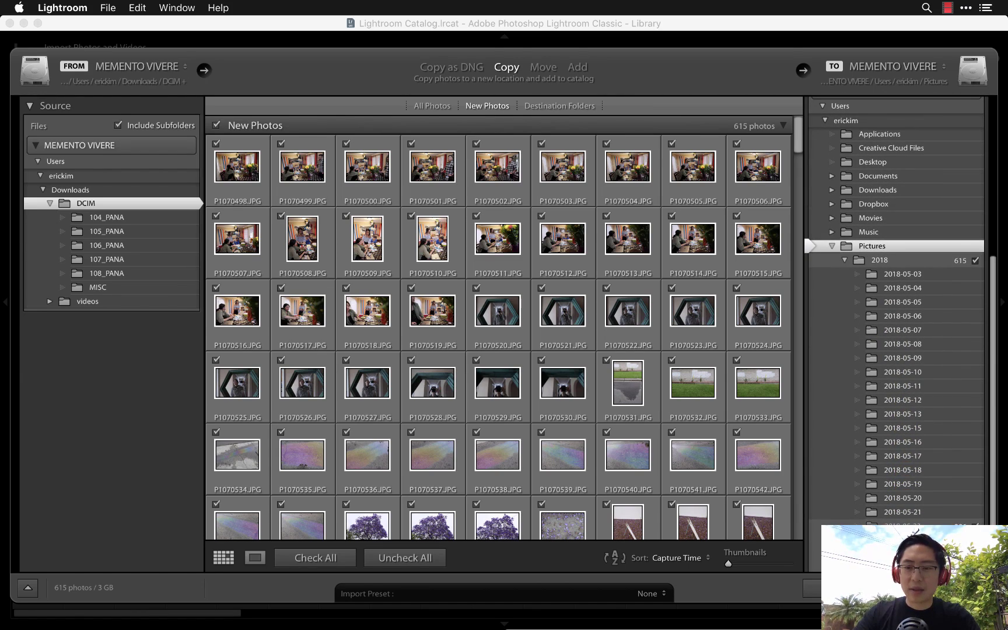
key(Return)
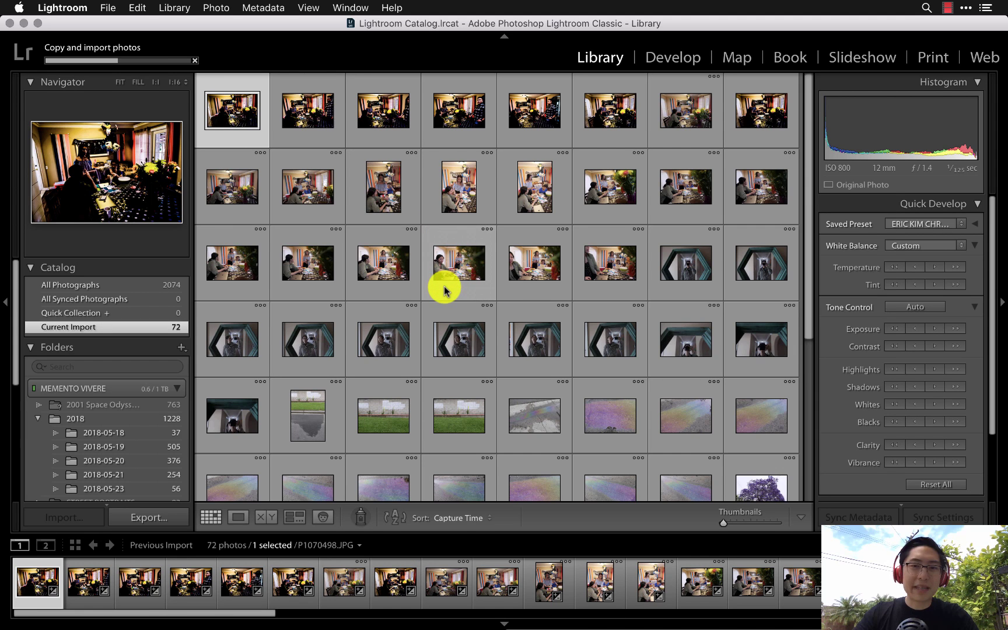
Look through the thumbnails of the newly imported photos down to the end of the grid
scroll(541, 348, down, 4)
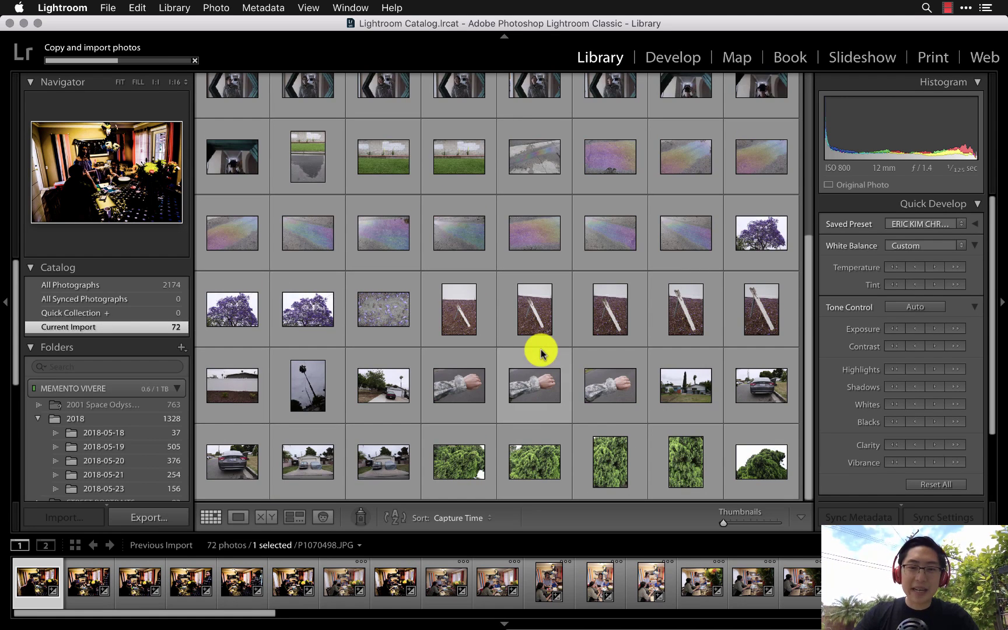
scroll(758, 470, down, 15)
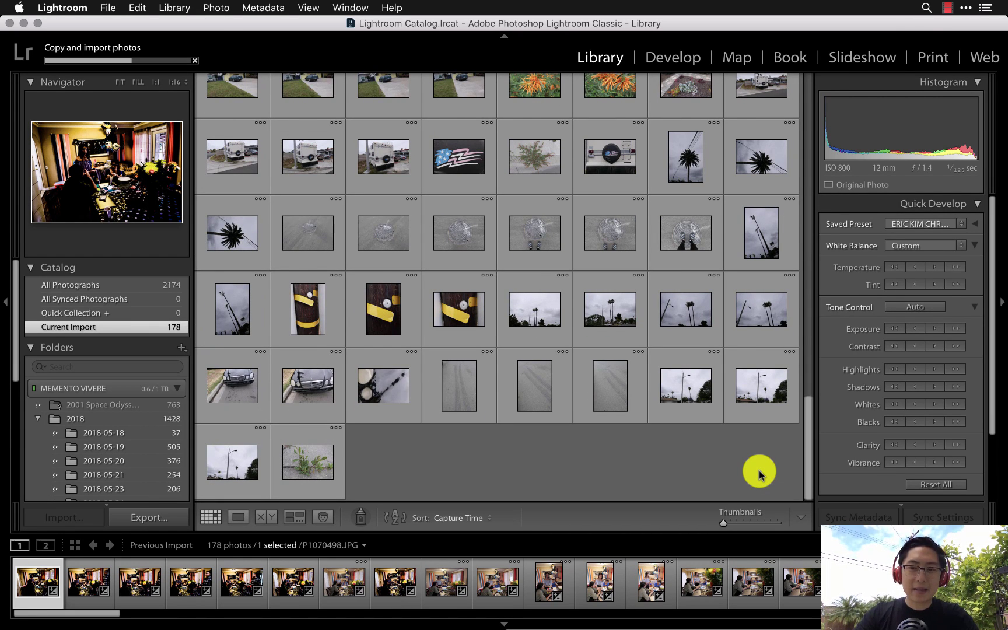
scroll(759, 470, down, 5)
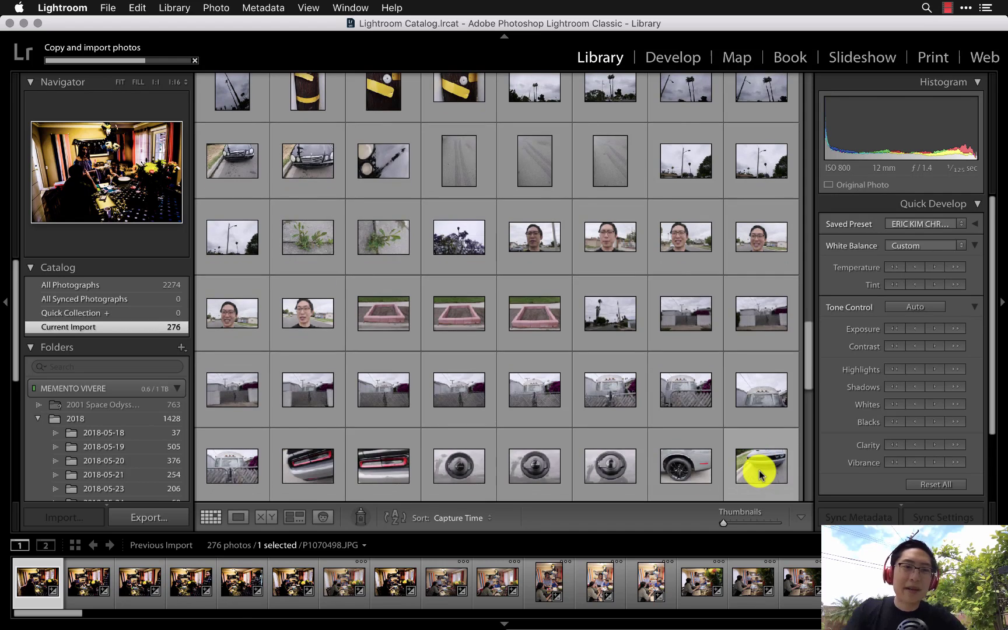
scroll(758, 470, down, 10)
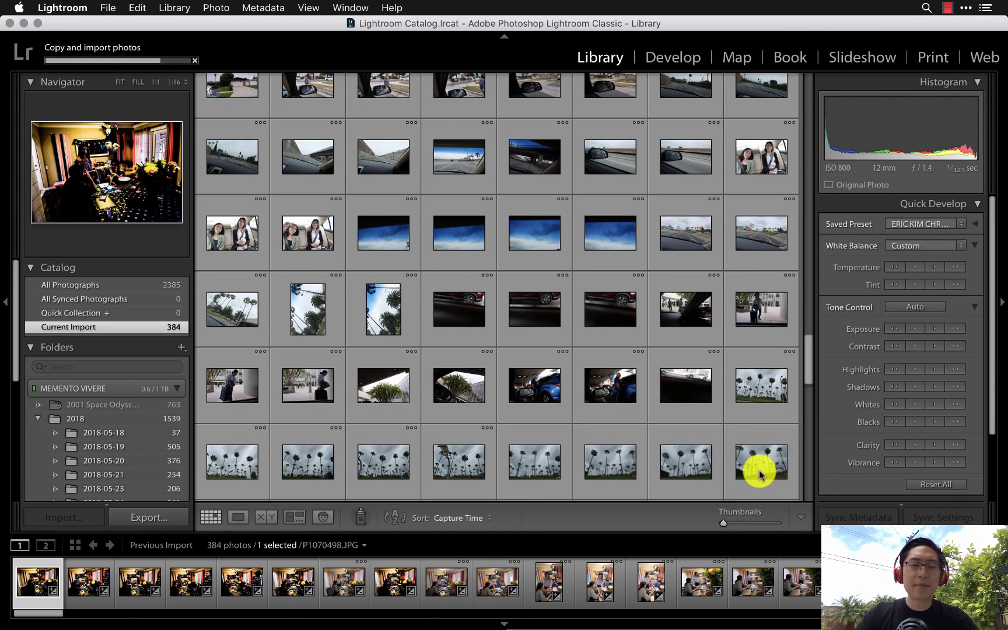
scroll(759, 472, down, 5)
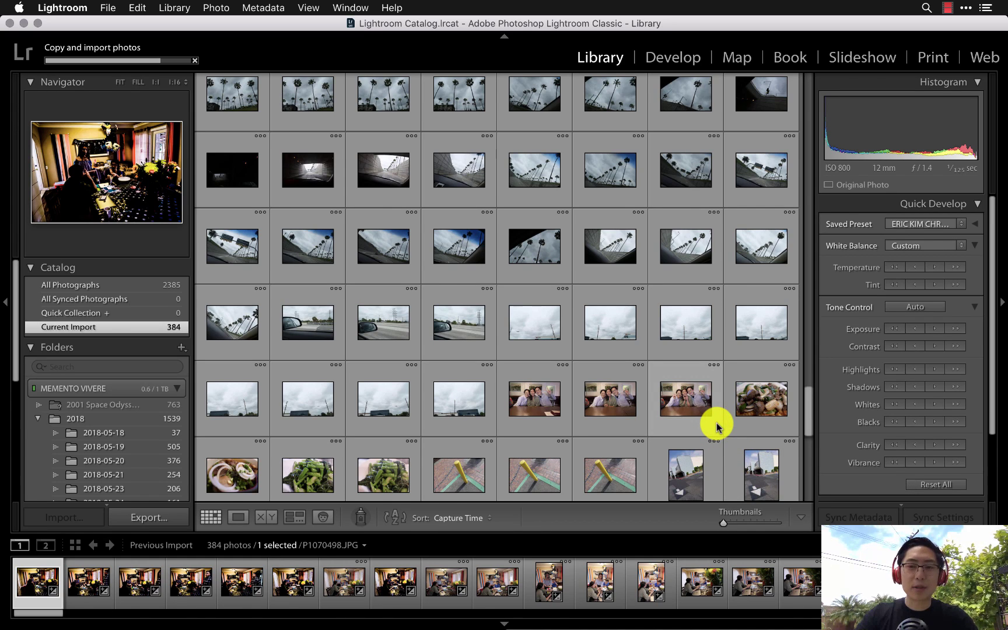
scroll(716, 428, down, 5)
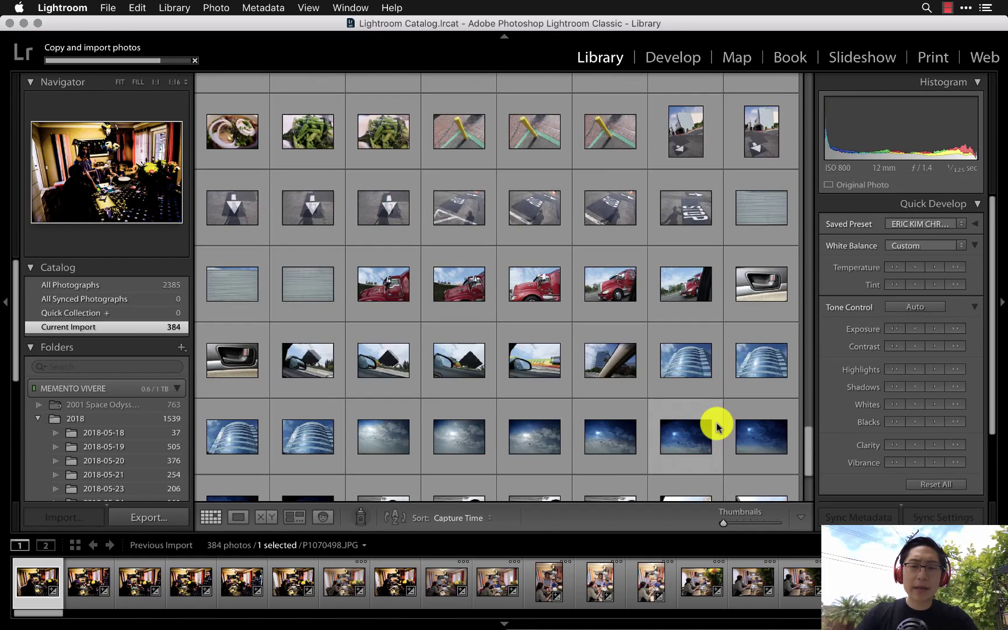
scroll(716, 427, down, 1)
scroll(716, 427, down, 3)
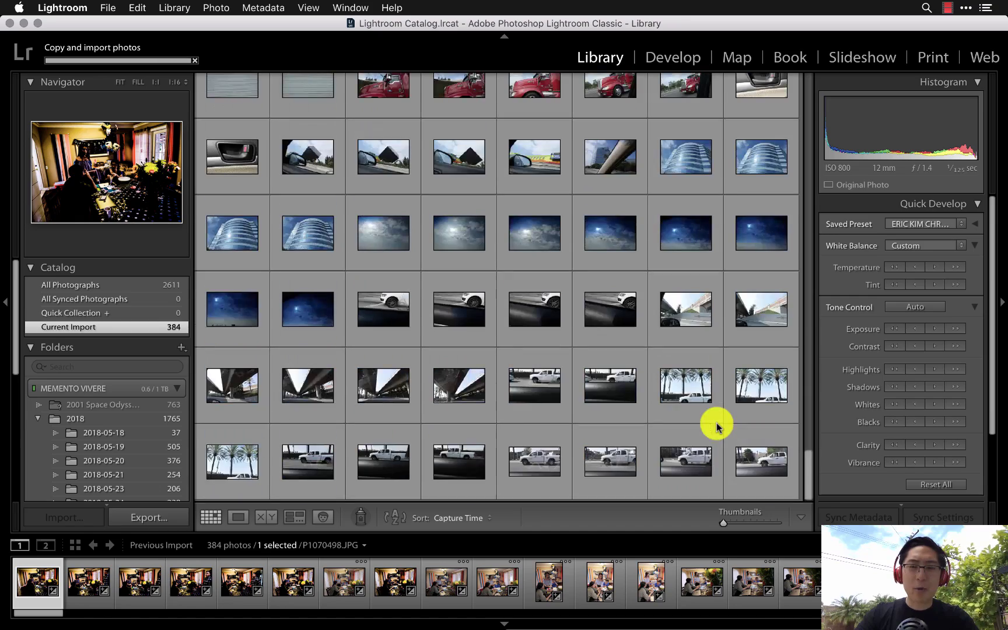
scroll(690, 436, down, 20)
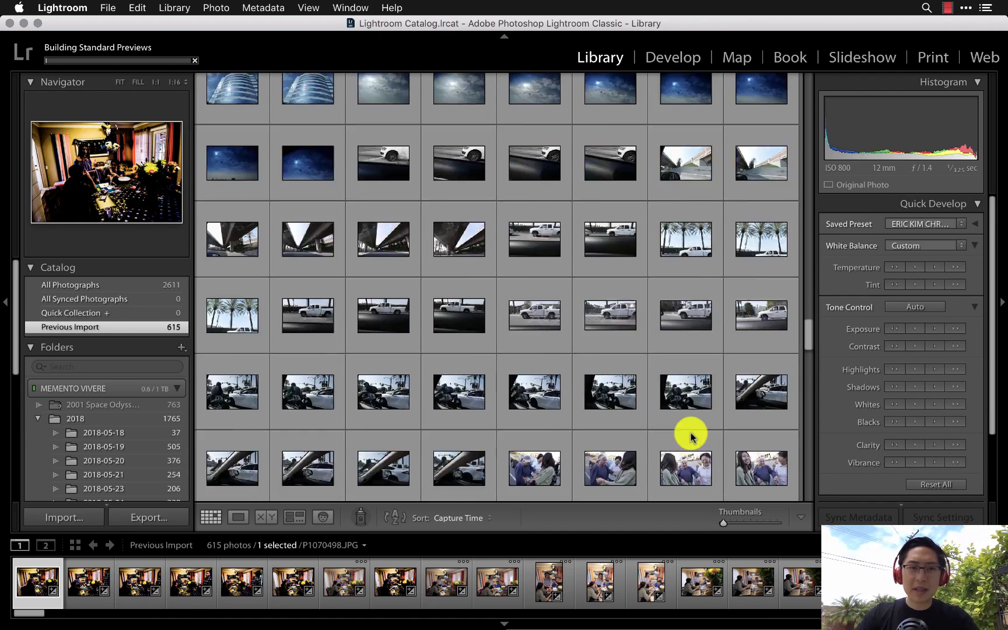
scroll(691, 436, down, 15)
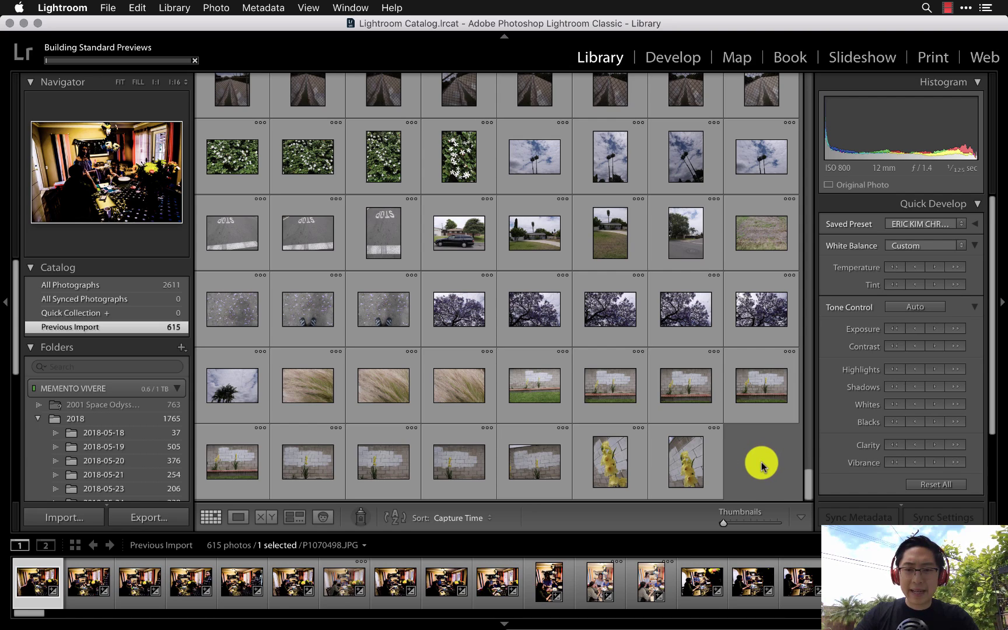
scroll(761, 464, up, 5)
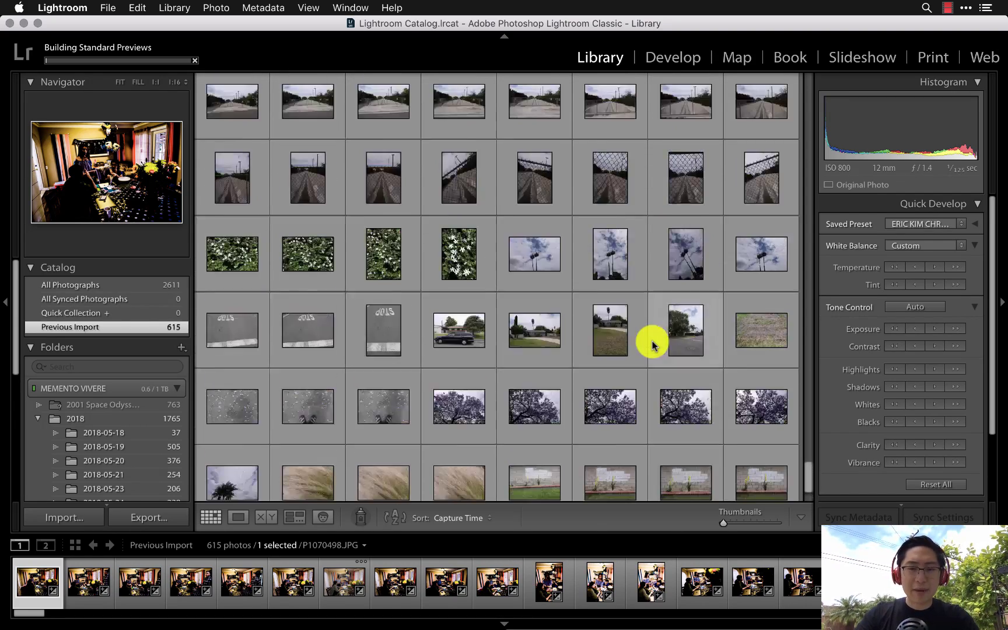
scroll(652, 343, up, 5)
scroll(653, 340, down, 10)
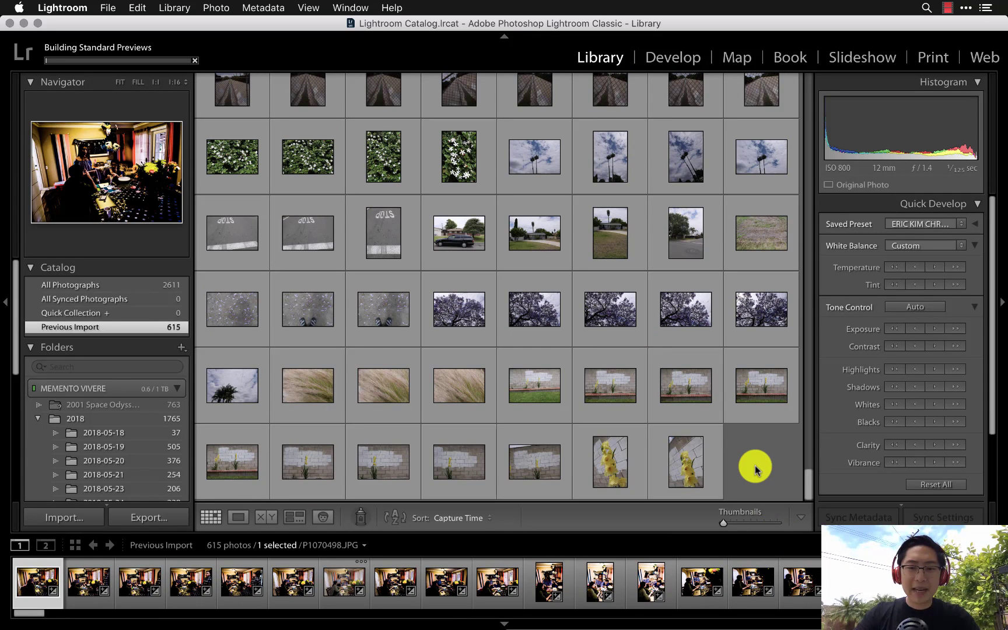
Clear the photo selection and hide both side panels, the module picker and the filmstrip so the thumbnail grid fills the window
click(755, 470)
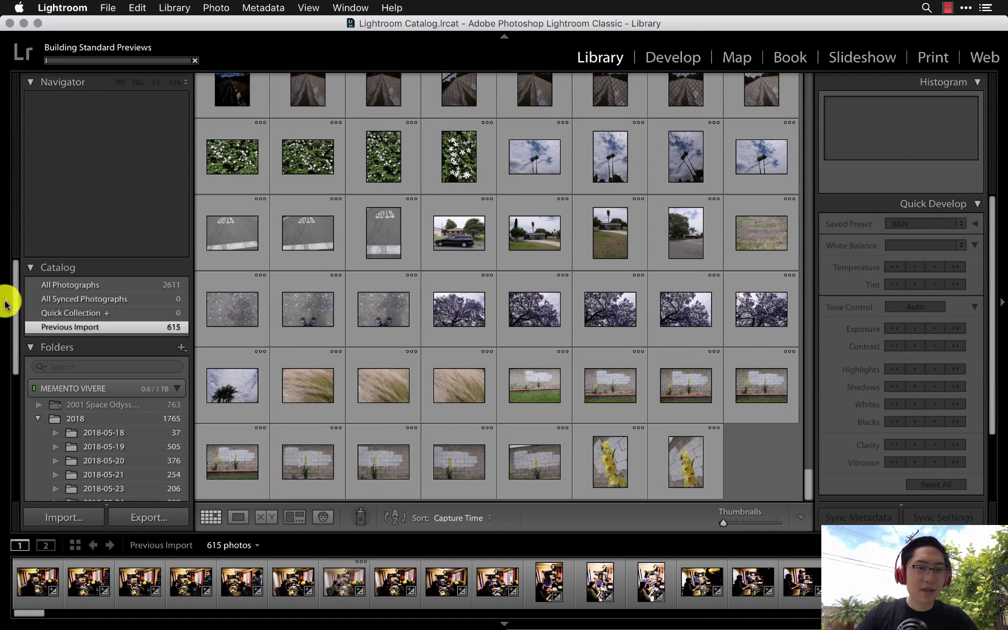
click(5, 303)
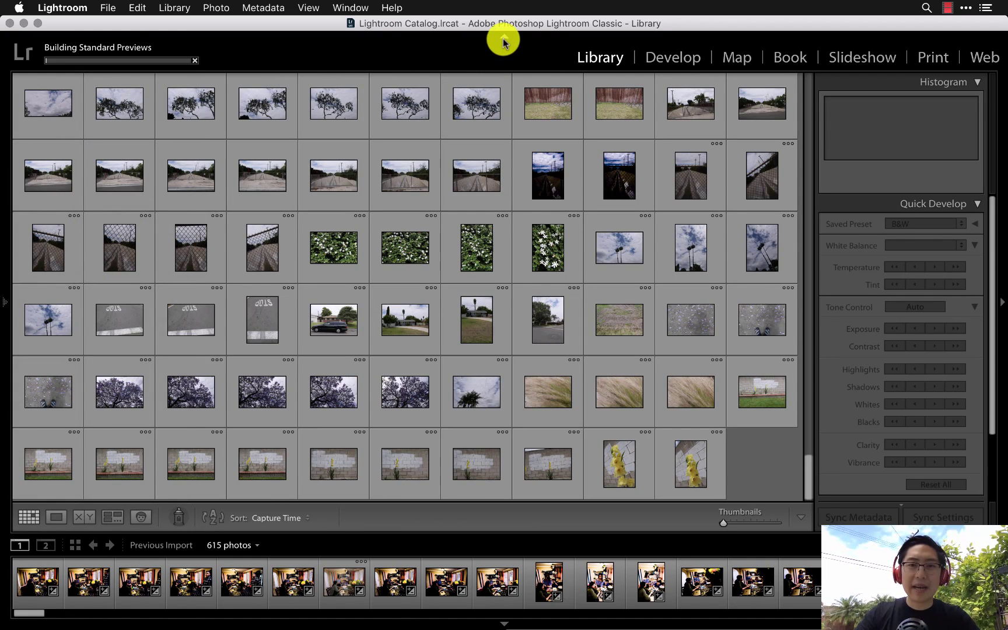
click(502, 41)
click(1001, 270)
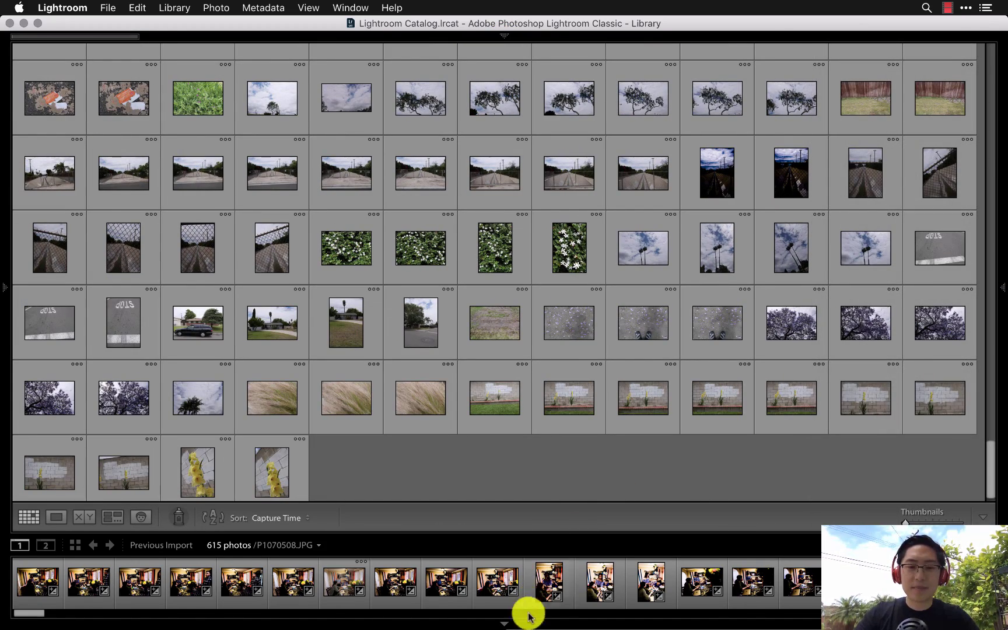
click(503, 621)
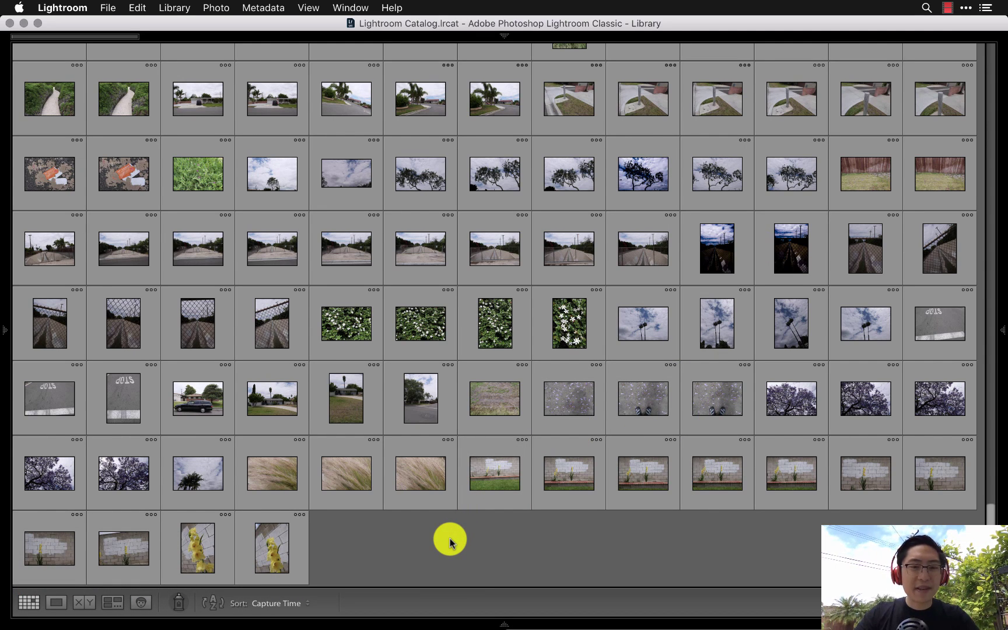
Toggle all the surrounding panels back on and hide them again, leaving only the thumbnail grid
key(shift+Tab)
key(shift+Tab)
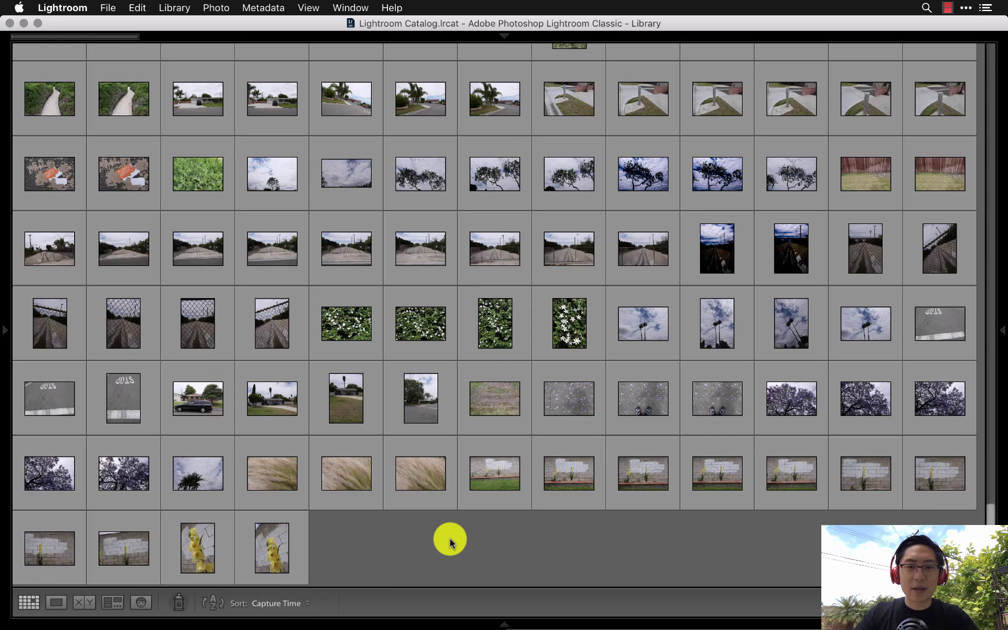
key(shift+Tab)
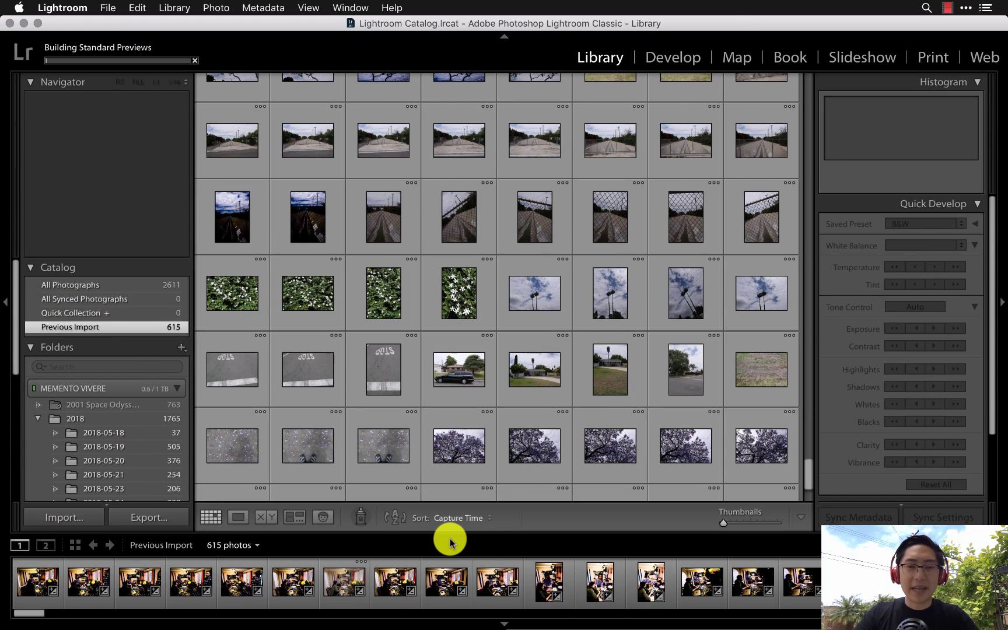
key(shift+Tab)
key(shift+Tab)
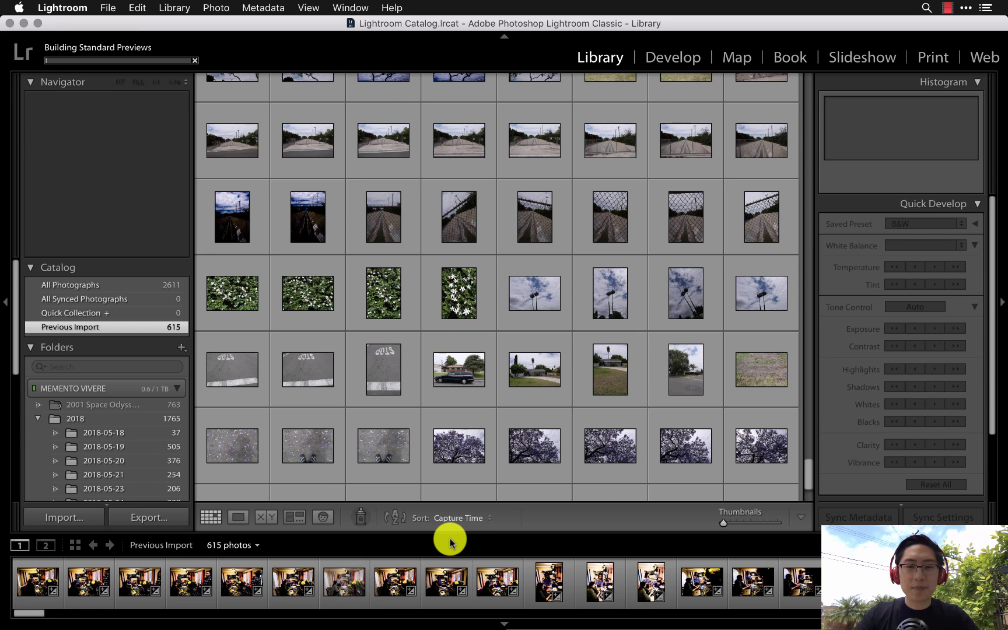
key(shift+Tab)
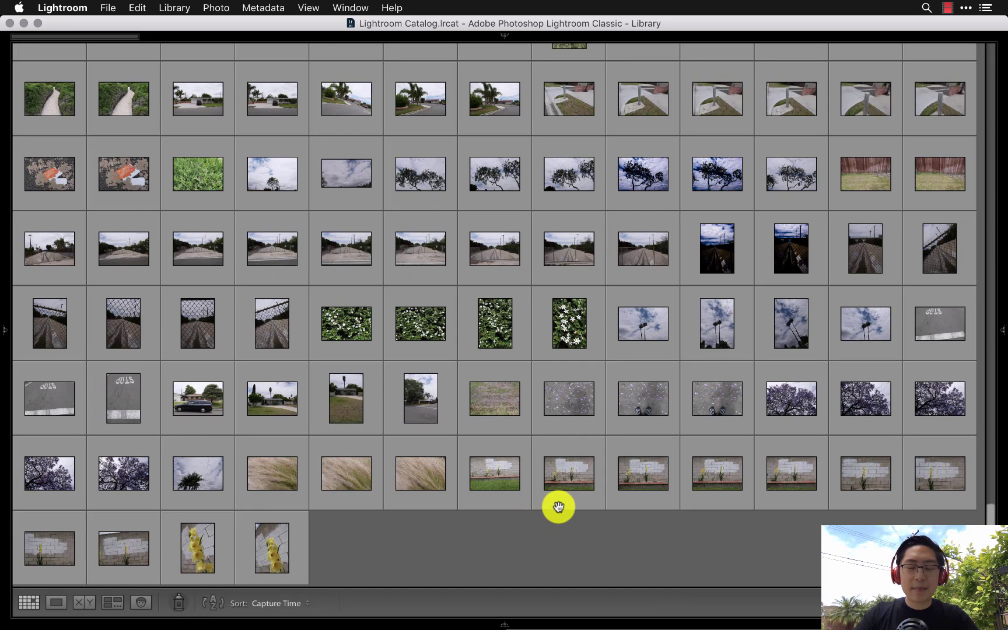
View the last yellow flower photo in Loupe view and as a full-screen preview, returning to the grid each time
double_click(262, 560)
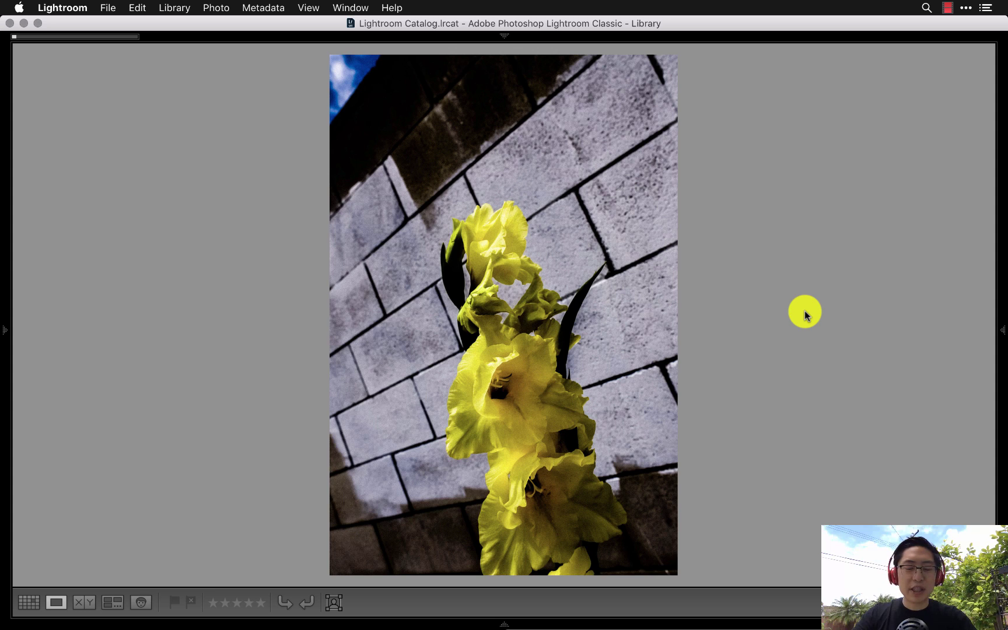
key(g)
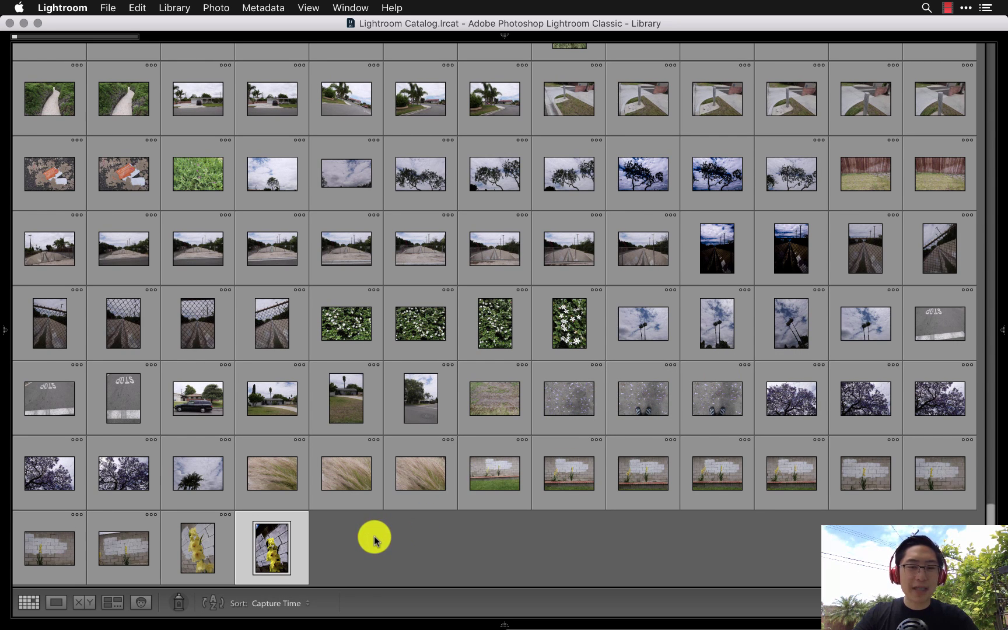
key(e)
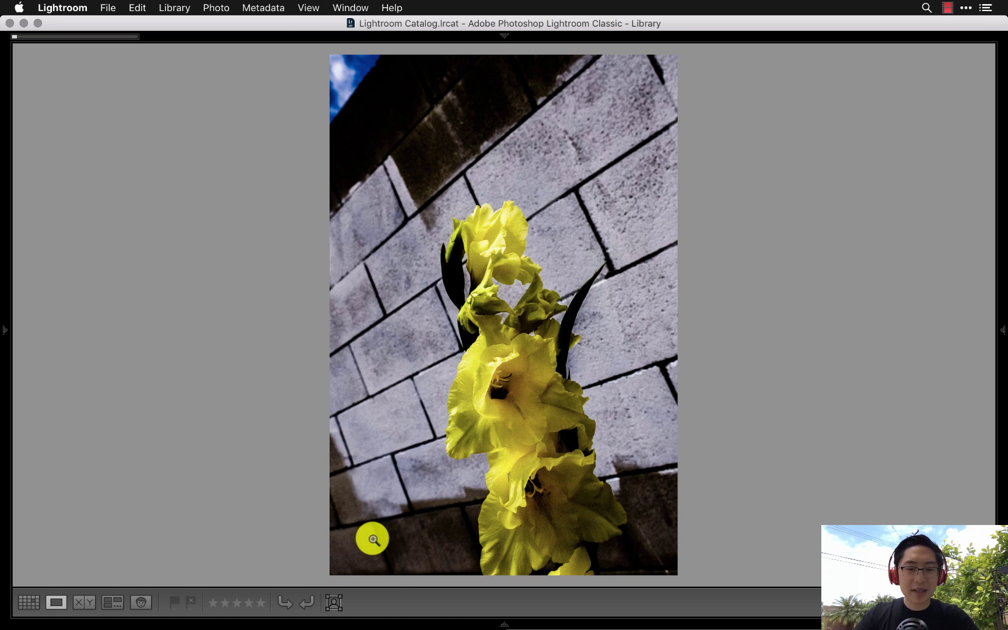
key(g)
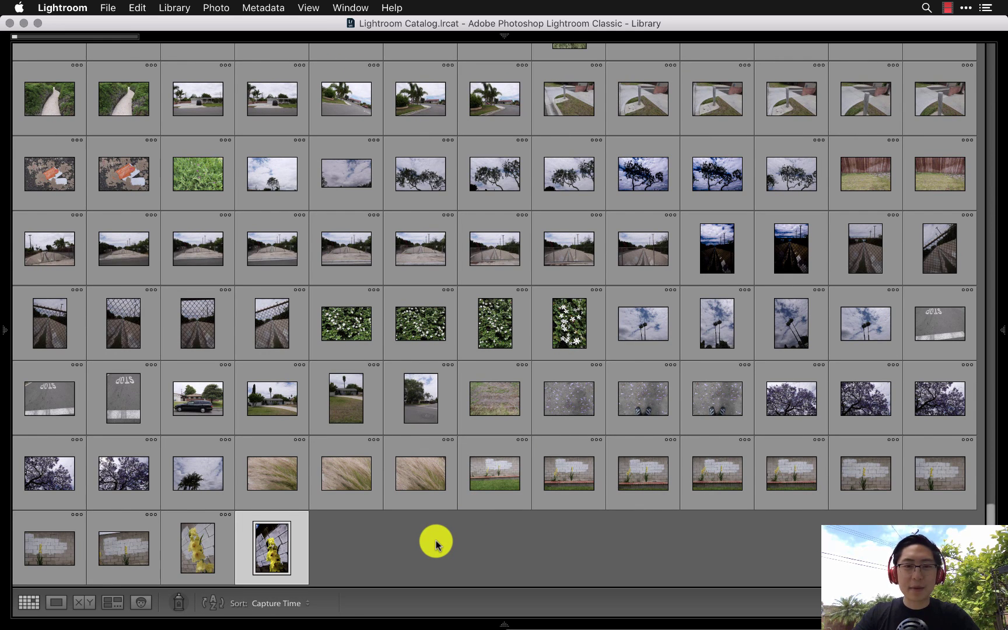
key(f)
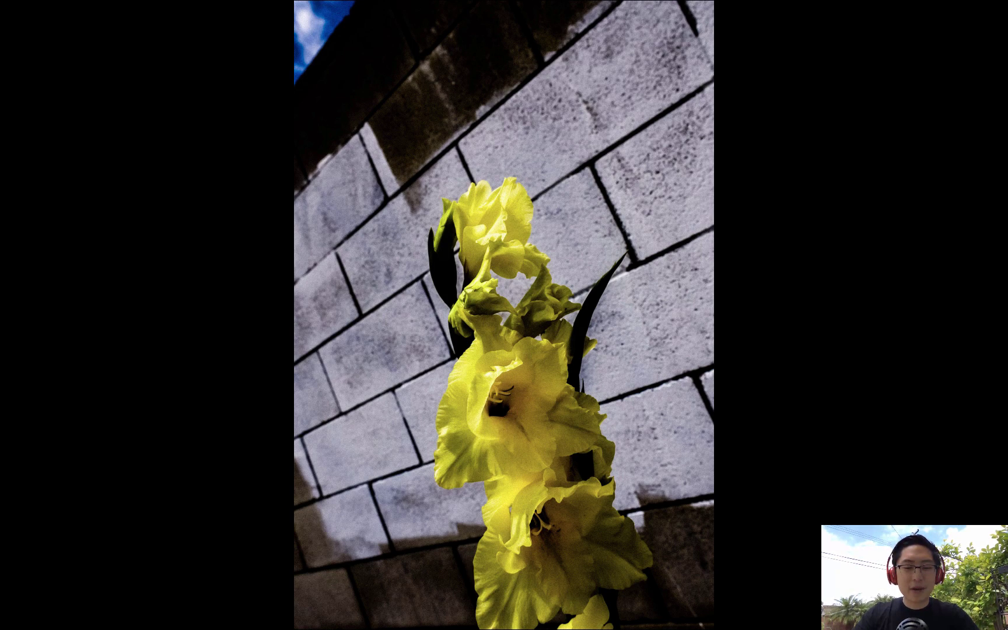
key(f)
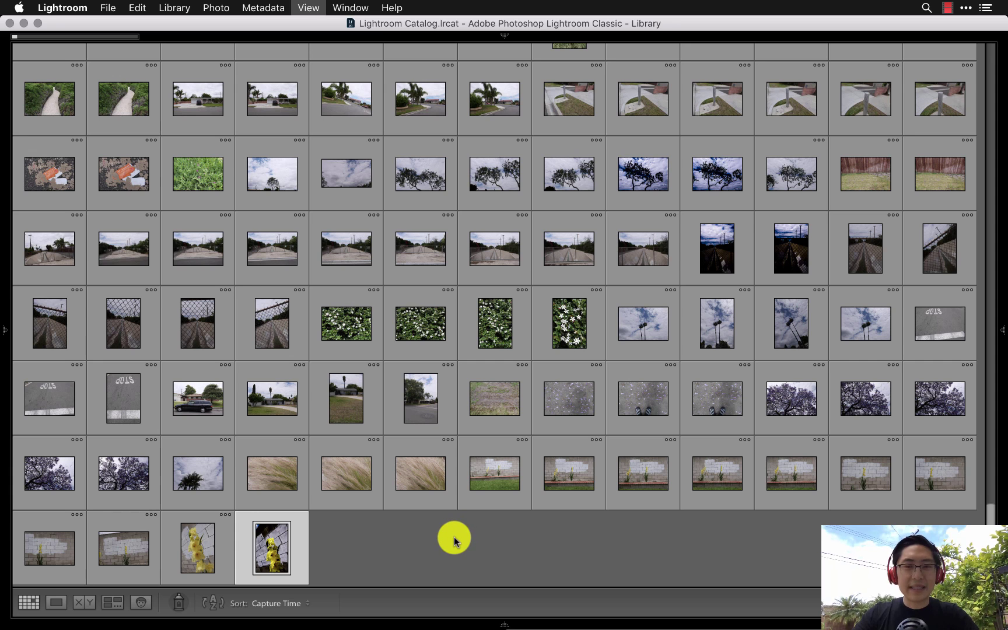
Open the yellow flower photo in Develop, review its adjustments from Basic to Lens Corrections and Transform, and return to the grid
key(d)
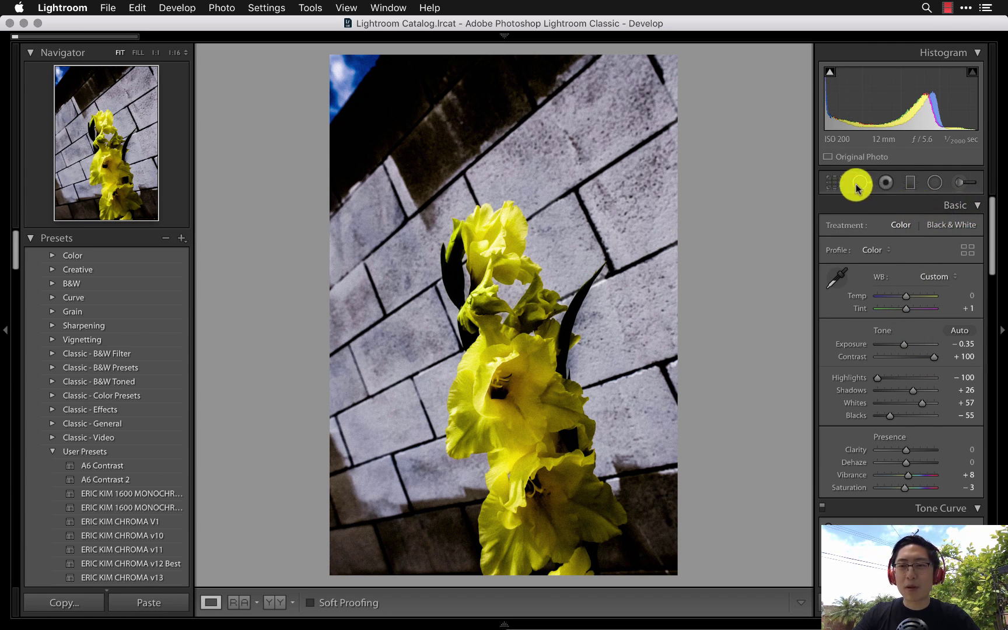
scroll(973, 225, down, 10)
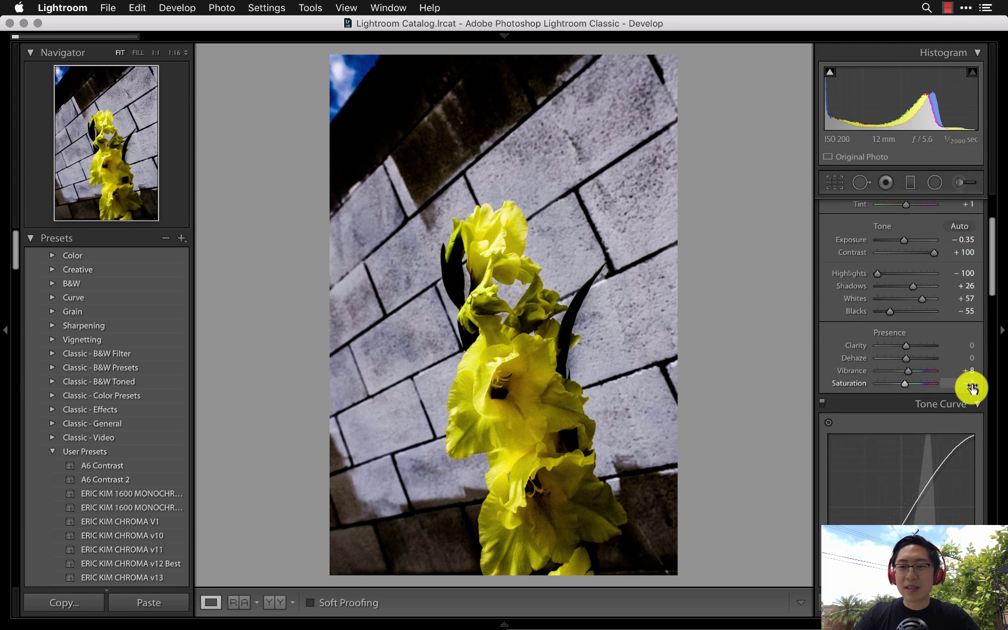
scroll(931, 499, down, 15)
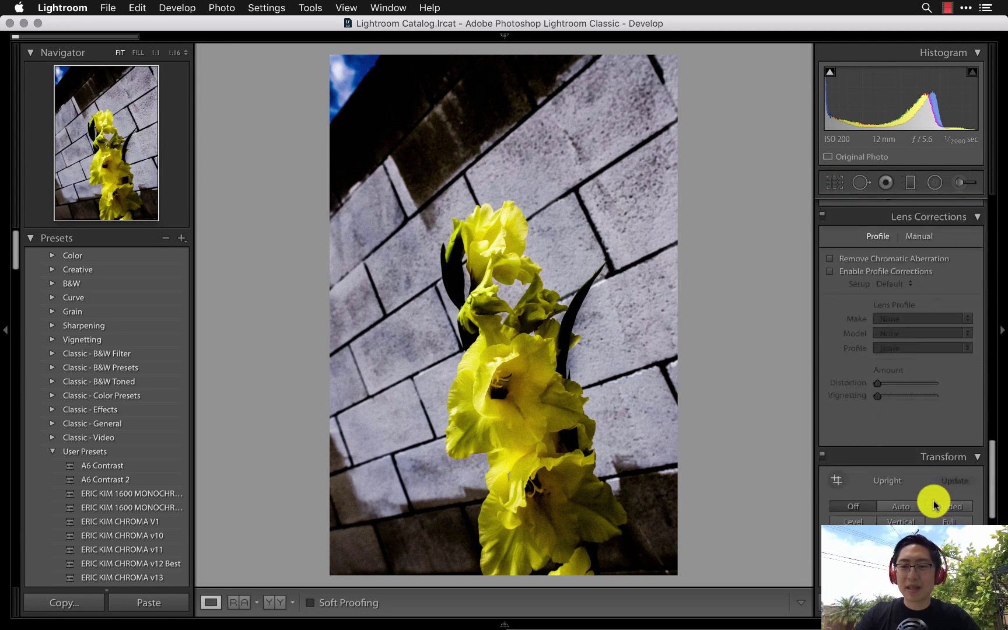
scroll(933, 501, up, 20)
scroll(933, 501, up, 10)
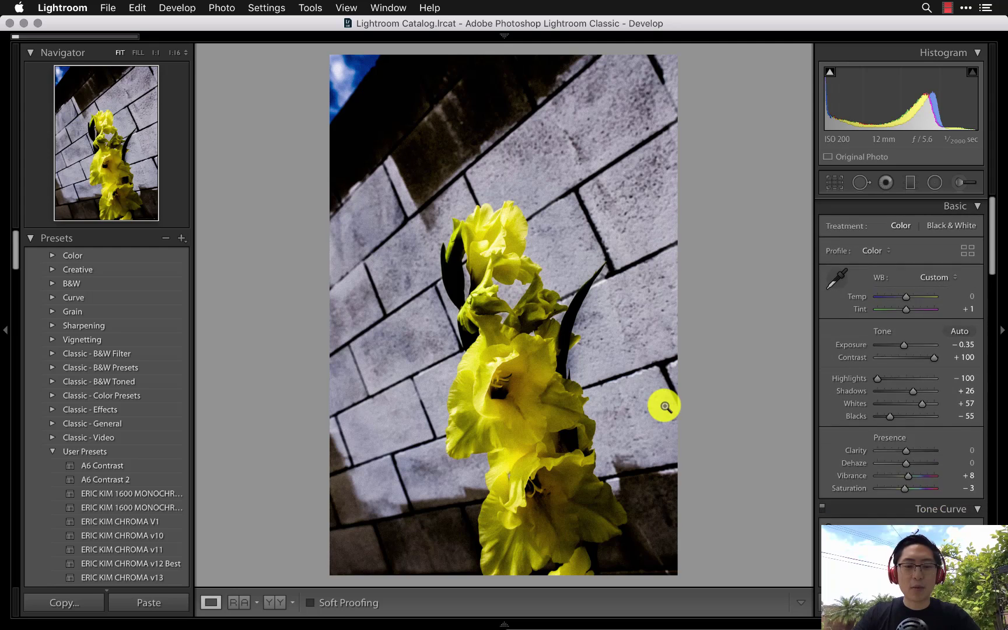
key(g)
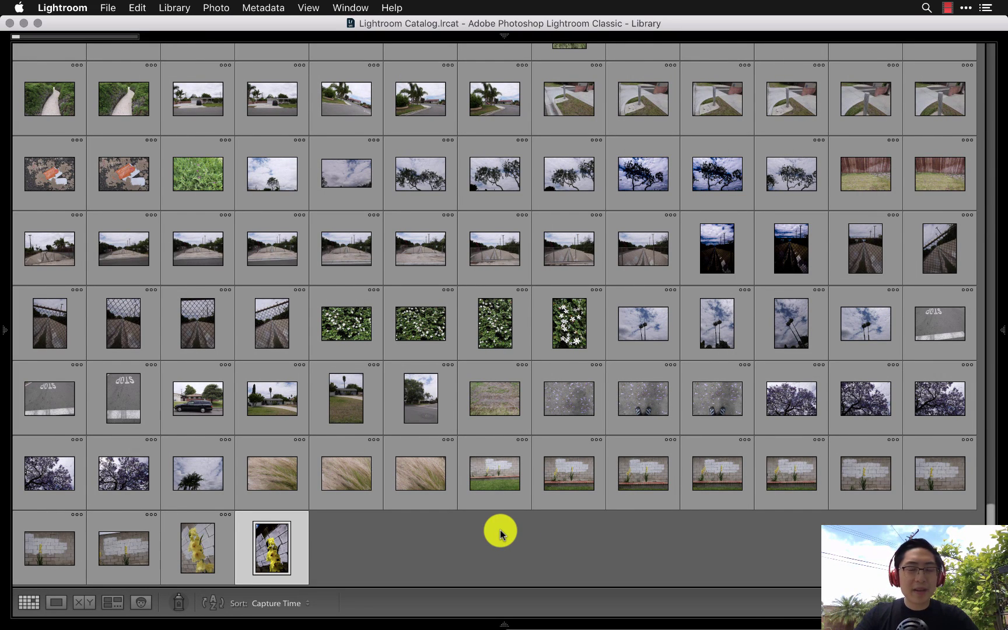
Clear the selection and look through the imported thumbnails back to the start of the grid
click(469, 533)
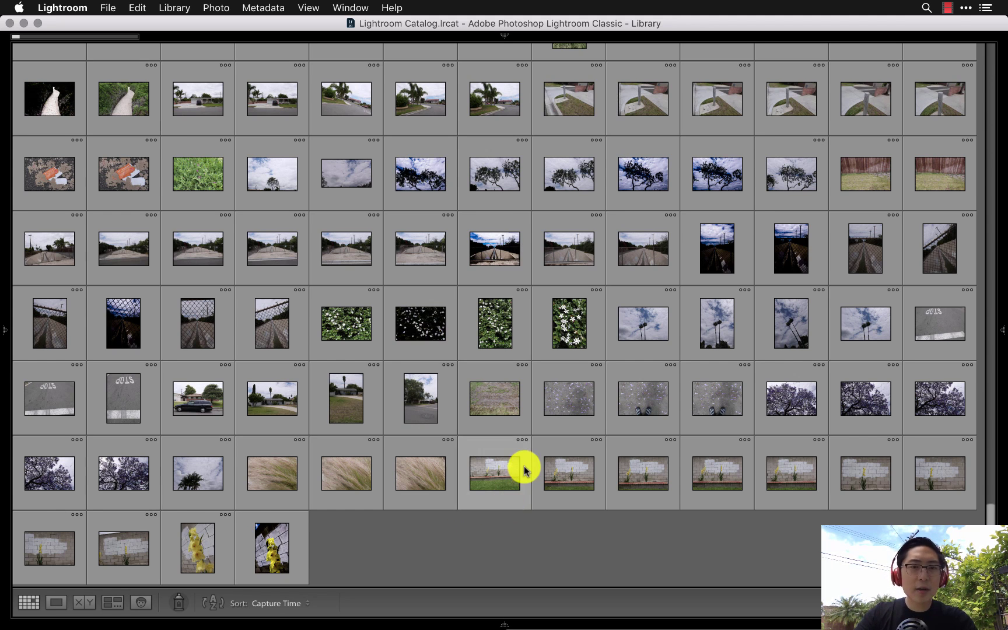
scroll(523, 469, up, 20)
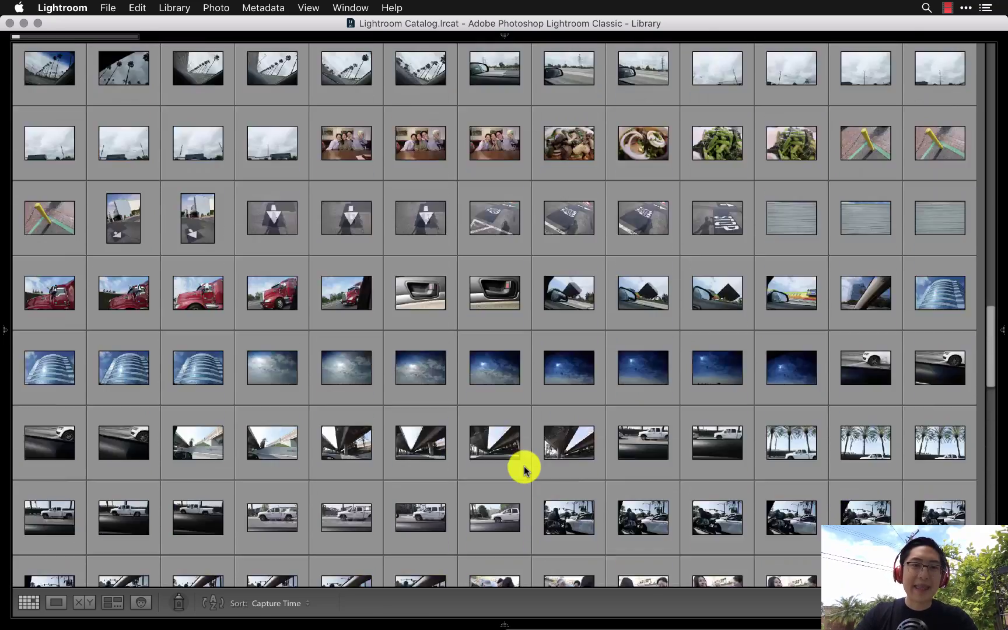
scroll(524, 470, up, 10)
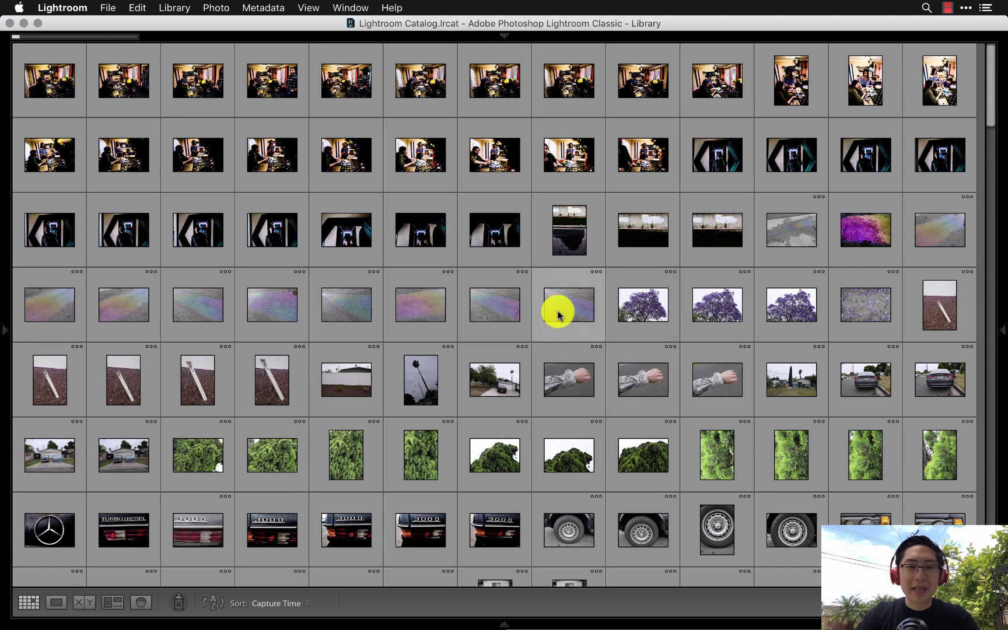
scroll(558, 315, down, 2)
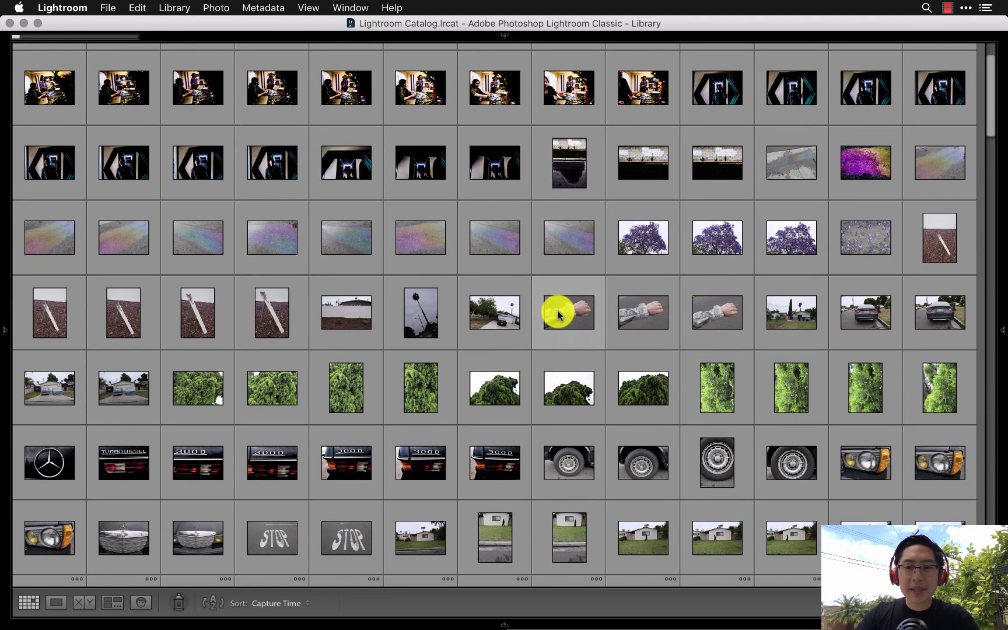
Select the series of five similar wooden plank photos, then a single green foliage photo and the last plank photo for comparison
click(936, 245)
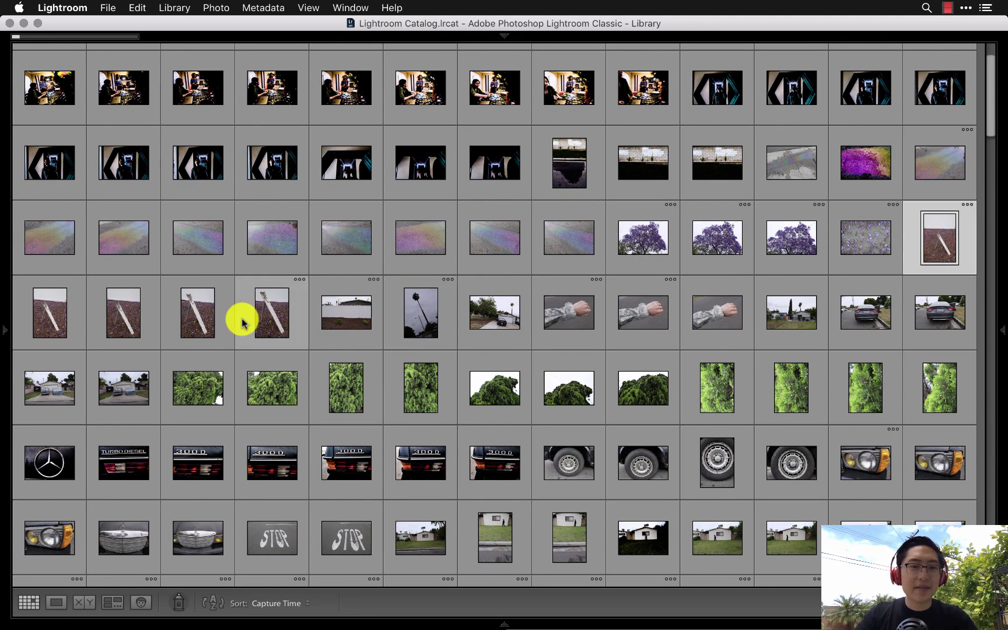
shift+click(264, 316)
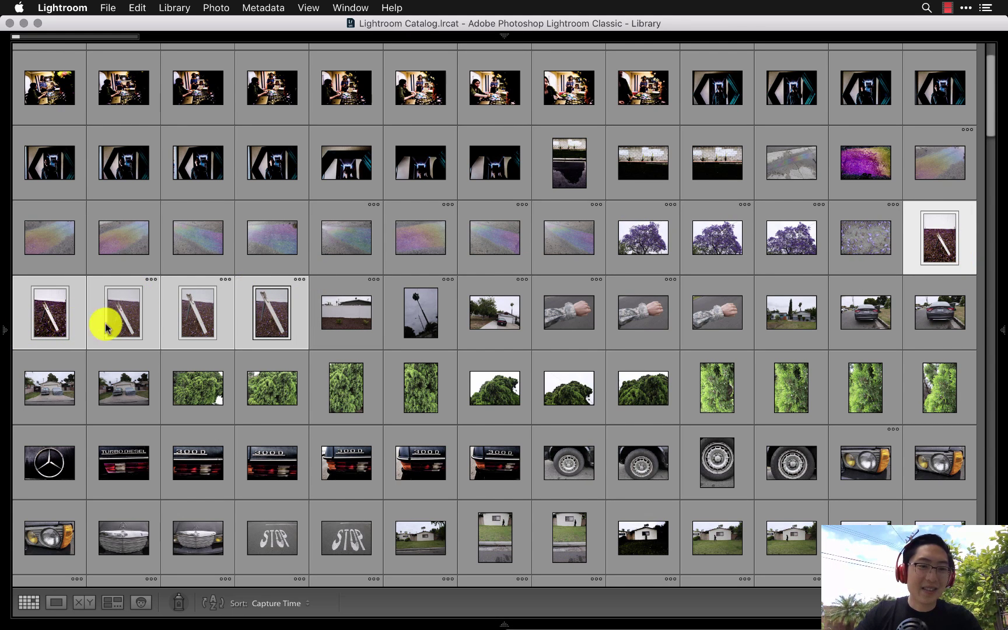
click(335, 387)
mouse_move(991, 289)
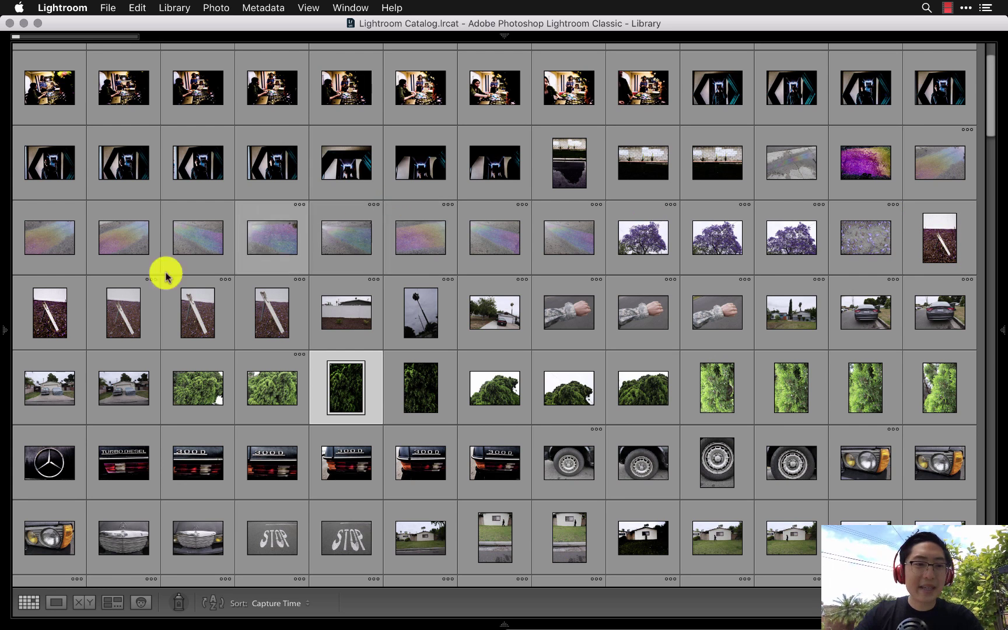
click(260, 321)
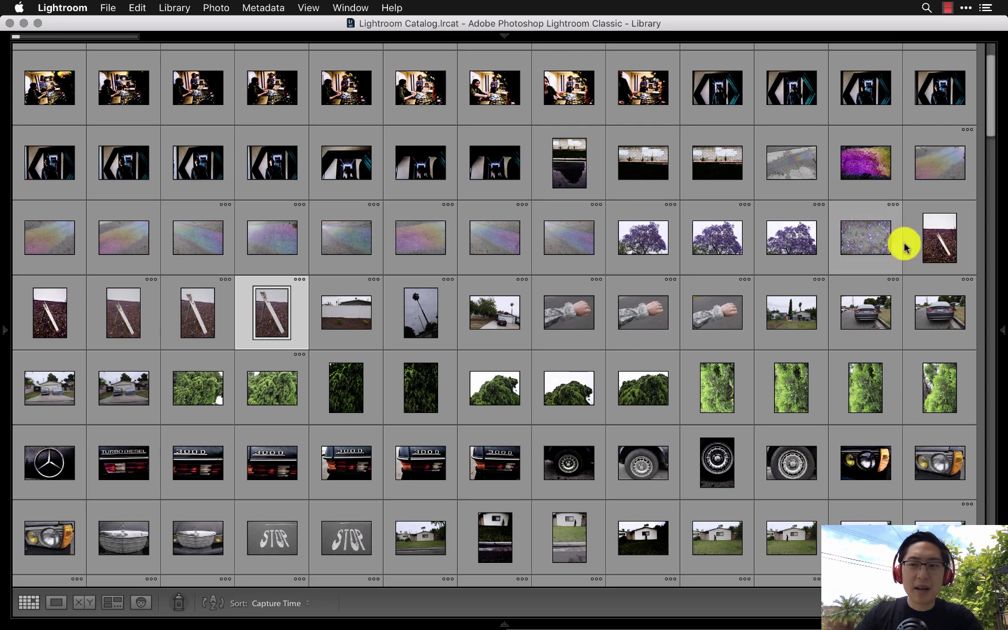
Compare the wooden plank photos one by one in Loupe view, starting with the first, and return to the grid
click(923, 239)
key(e)
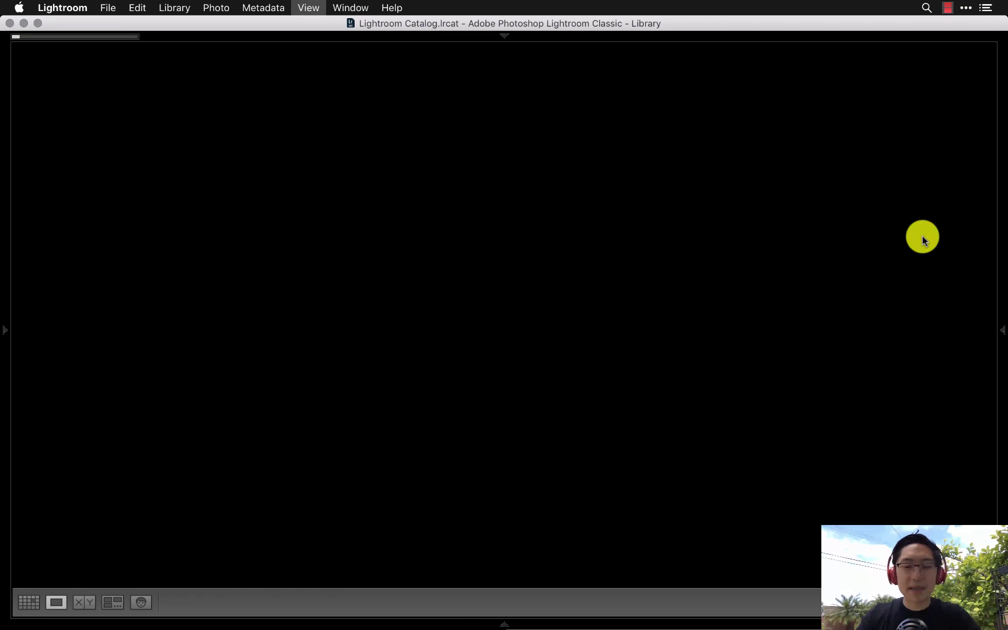
key(Right)
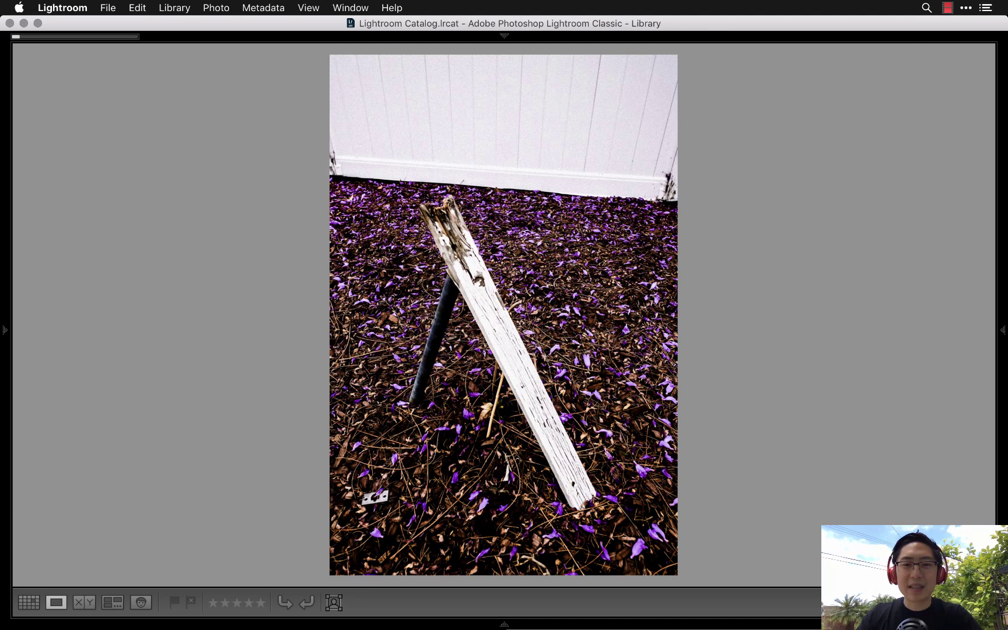
key(Right)
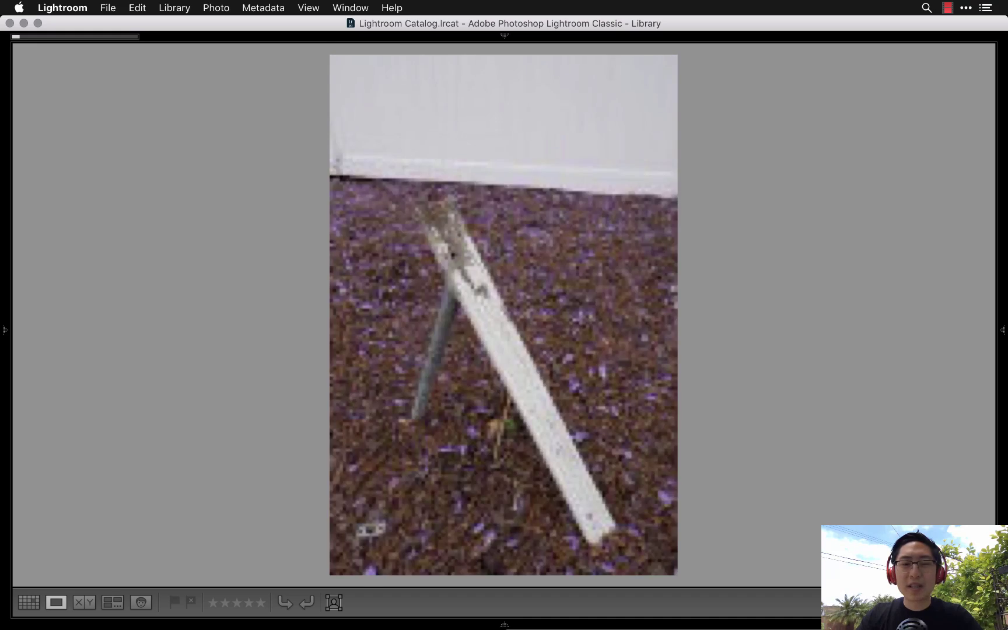
key(Right)
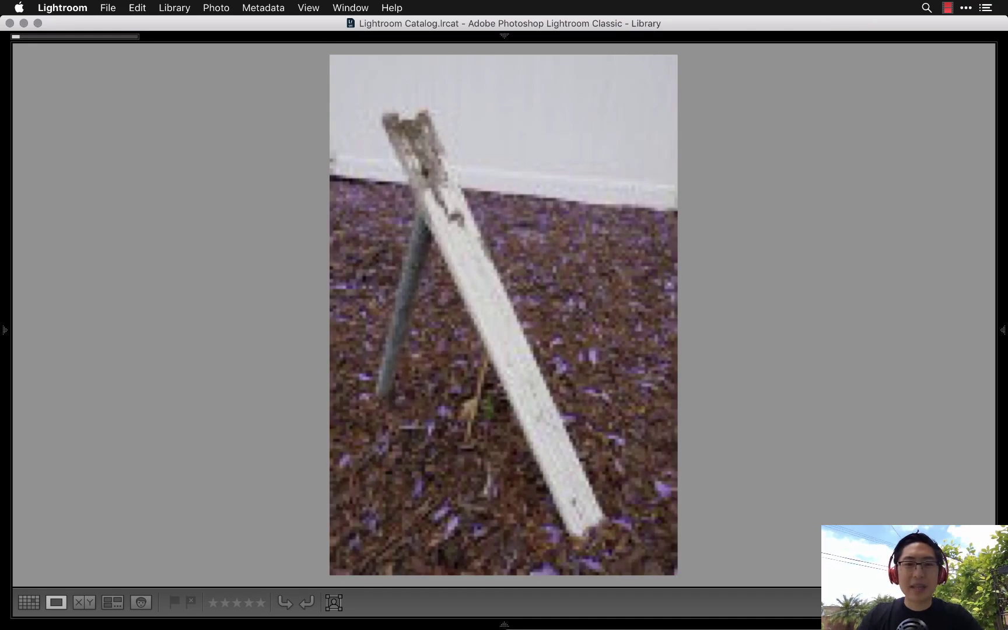
key(g)
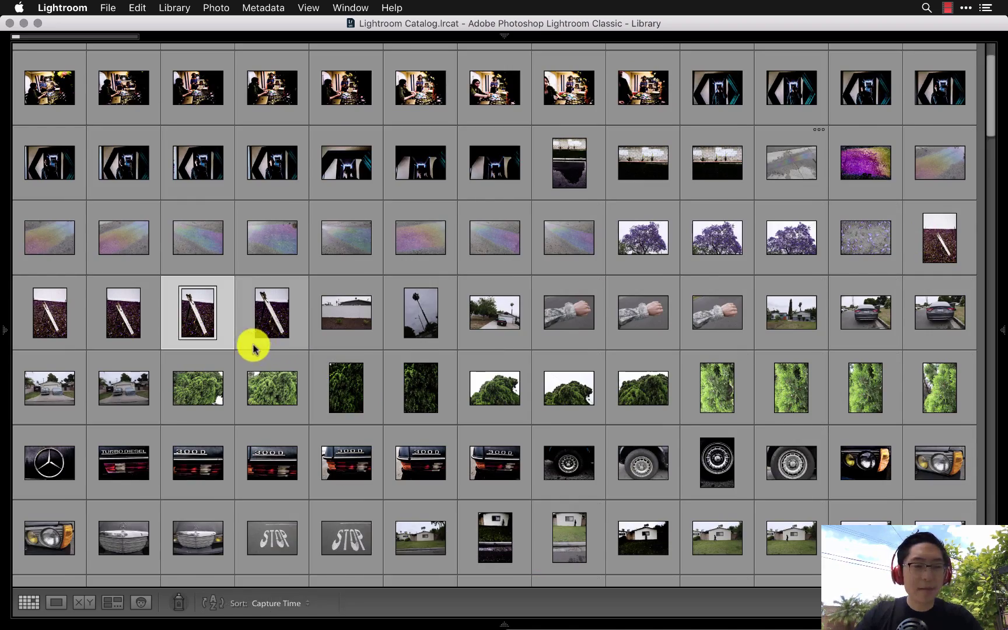
Flag the last wooden plank photo as a pick and select the purple photo at the start of the rainbow-coloured pavement series
click(262, 317)
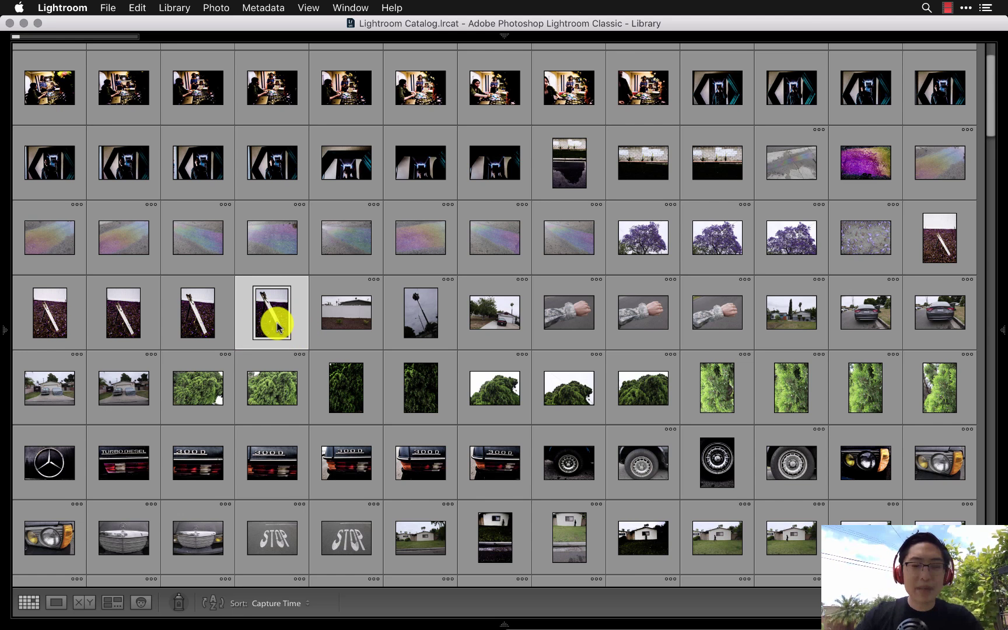
key(p)
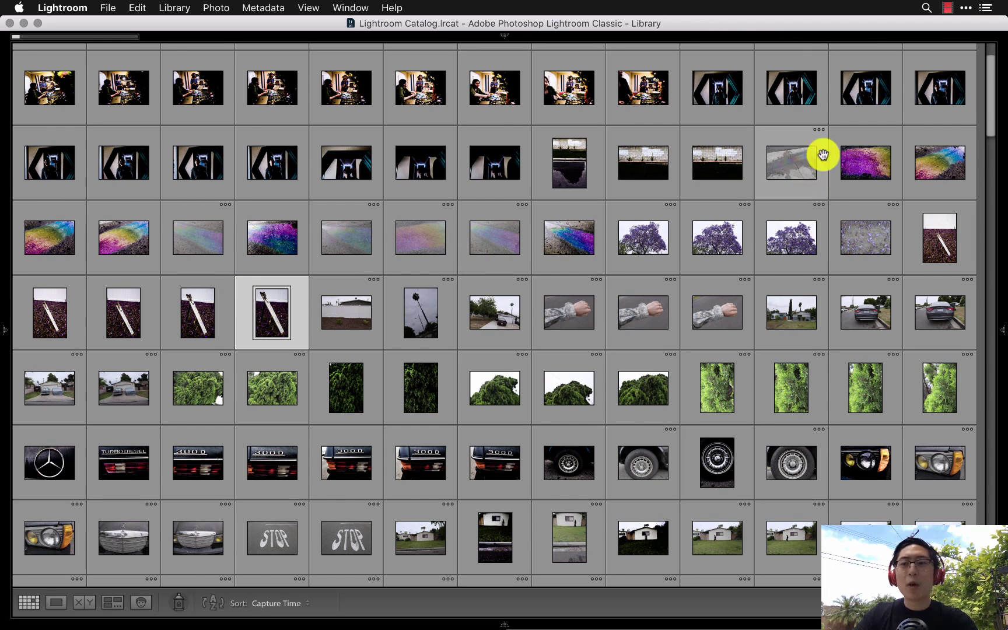
click(848, 161)
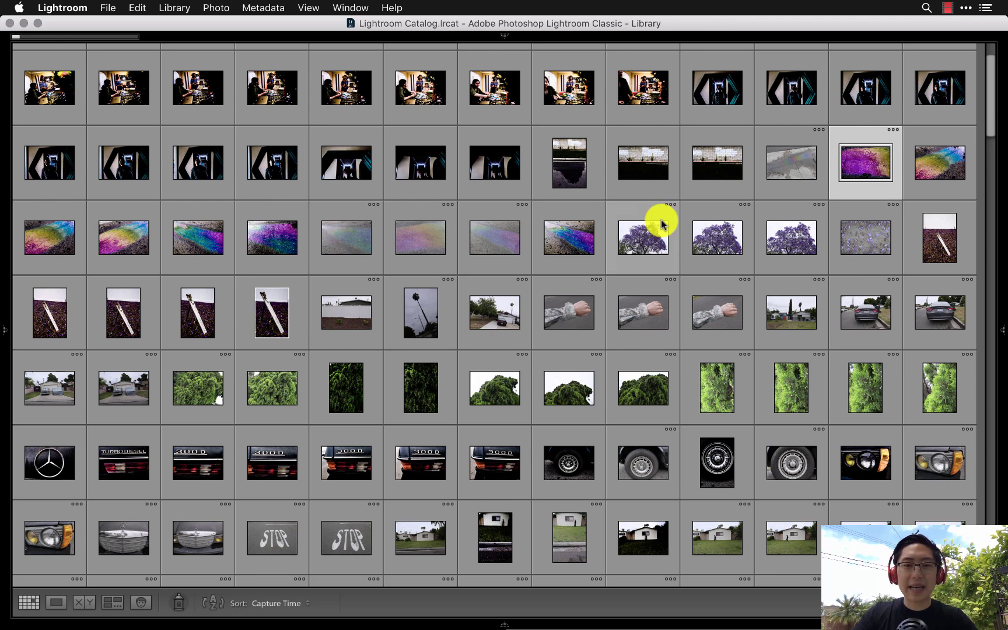
Select the whole rainbow-coloured pavement series for comparison and flag its fourth photo as a pick
shift+click(577, 245)
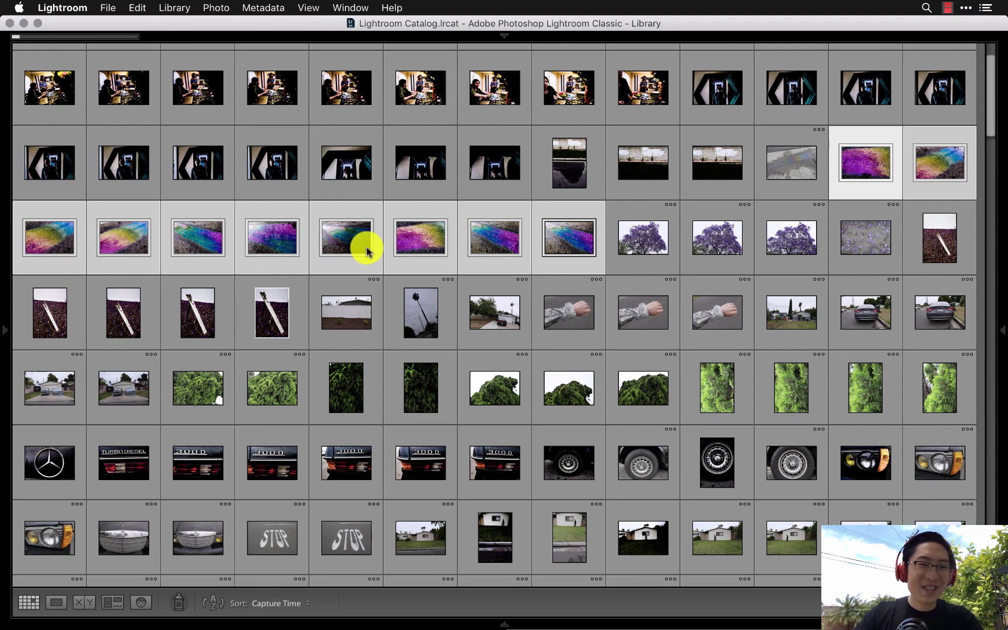
click(555, 311)
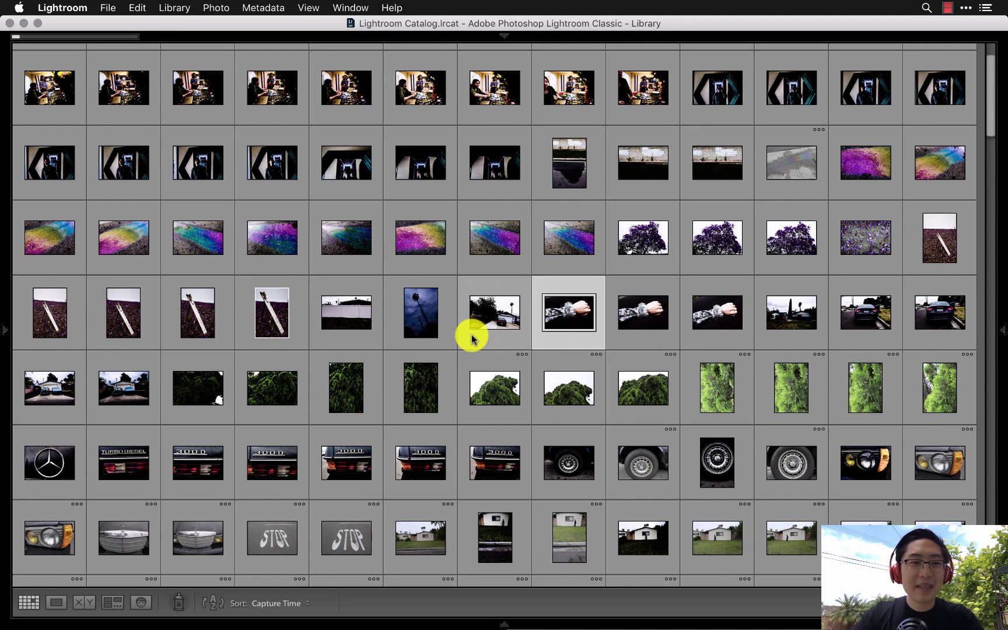
click(128, 246)
key(p)
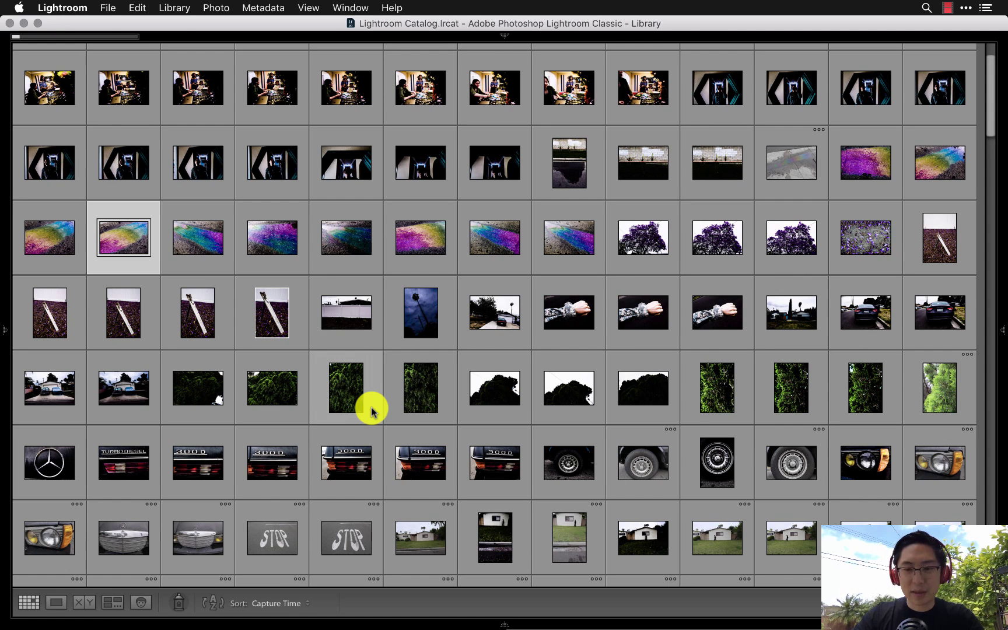
Flag the first of the three dark tree silhouette photos against a white sky as a pick
scroll(371, 410, down, 2)
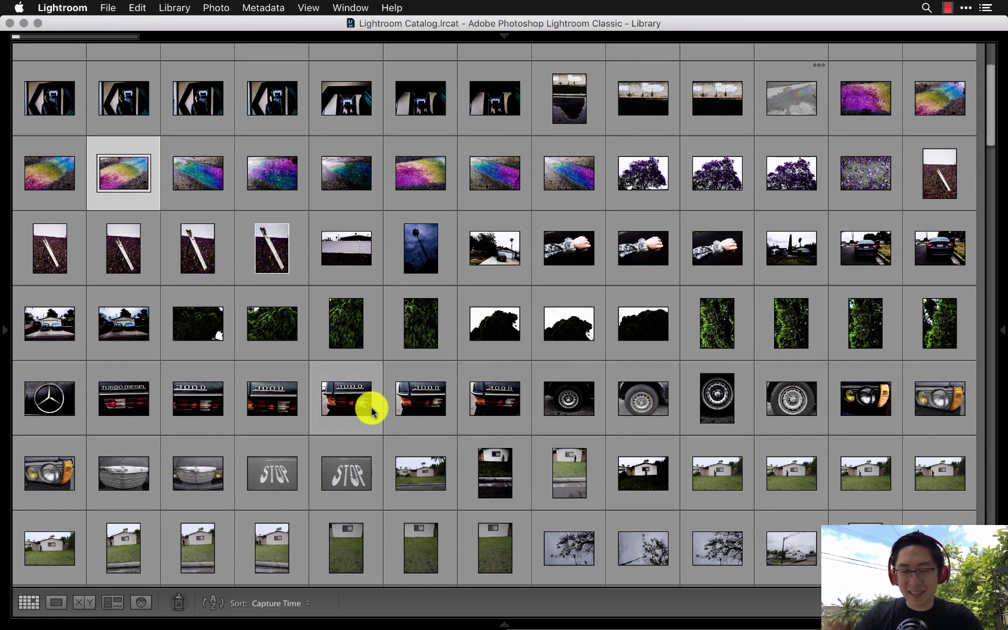
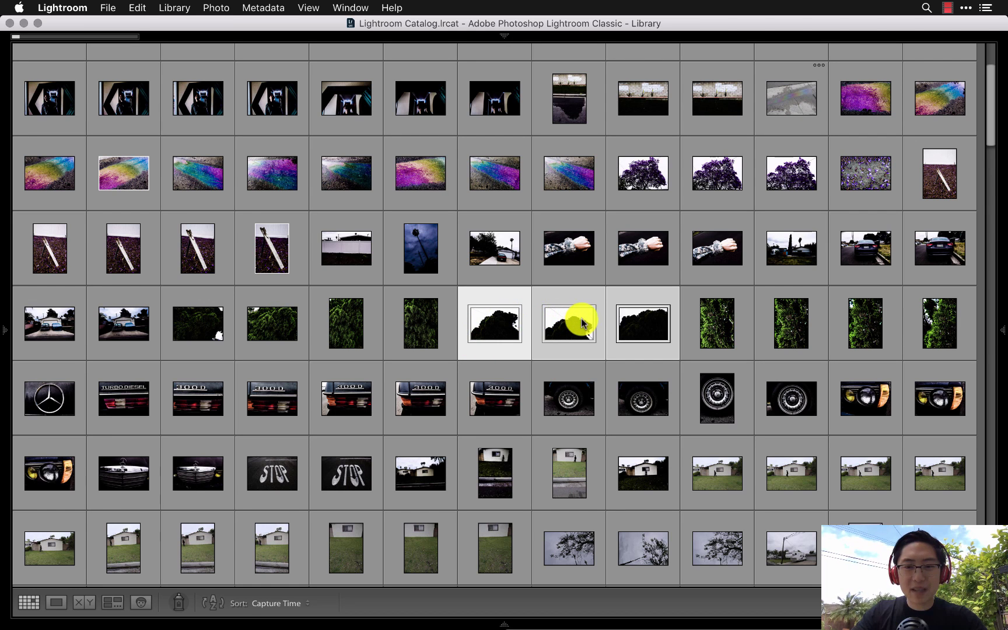
click(632, 398)
click(490, 323)
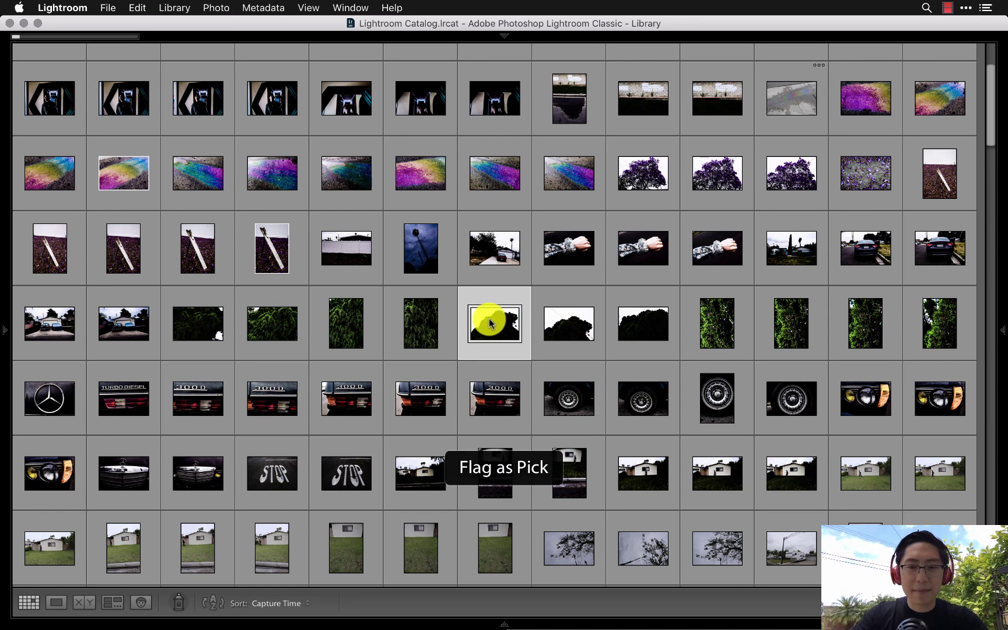
Flag the photo of the stylised stars-and-stripes emblem as a pick
scroll(445, 419, down, 1)
scroll(444, 419, down, 5)
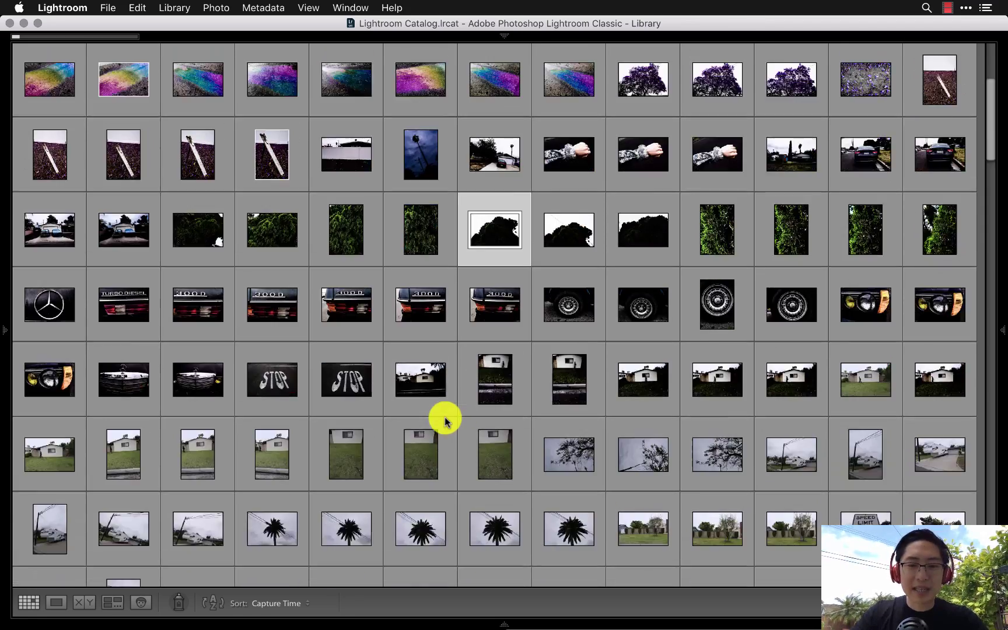
scroll(444, 419, down, 3)
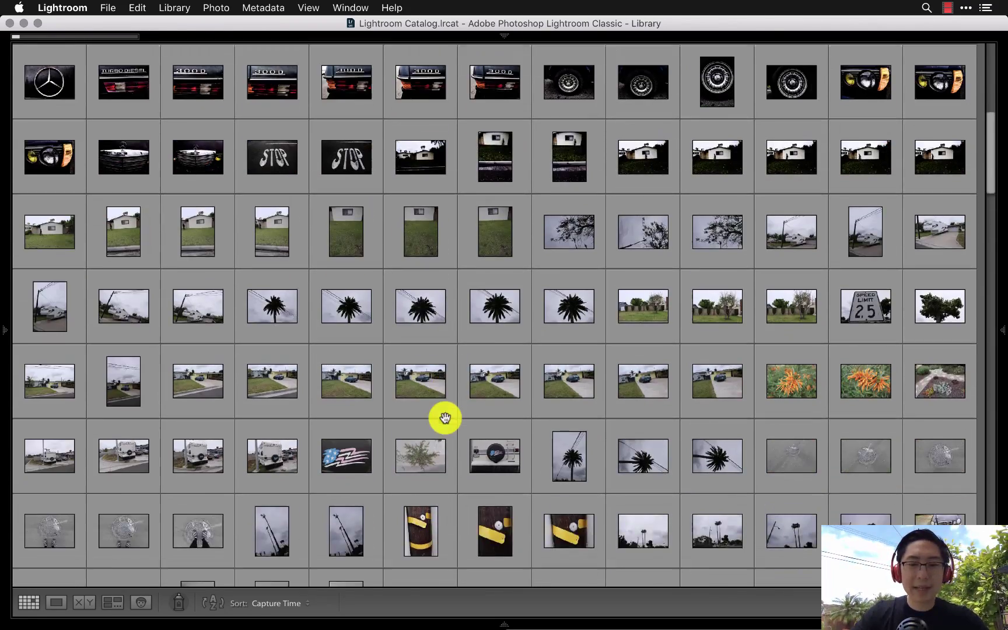
scroll(445, 419, down, 5)
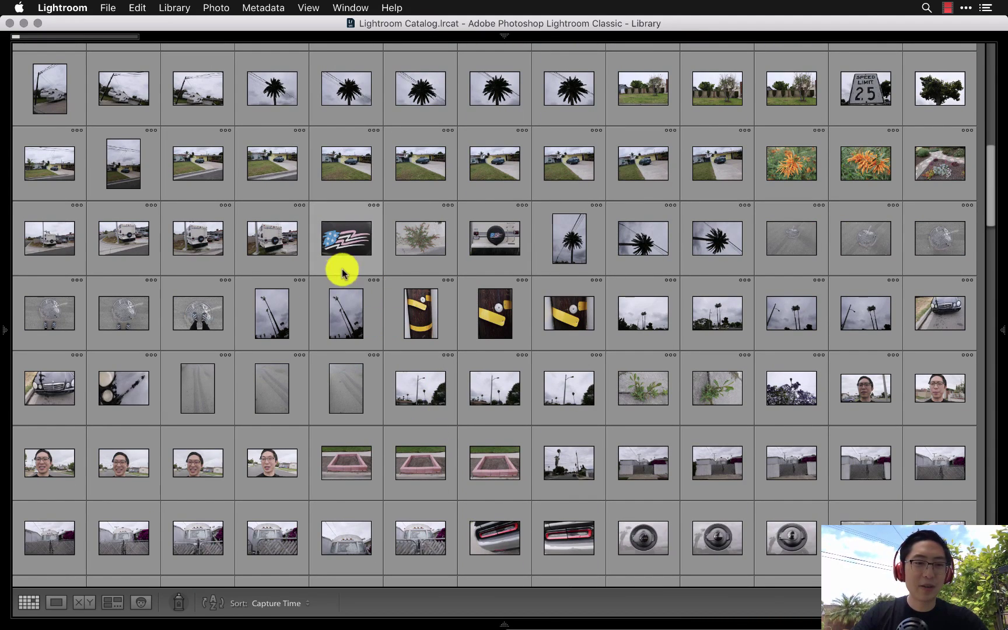
click(343, 236)
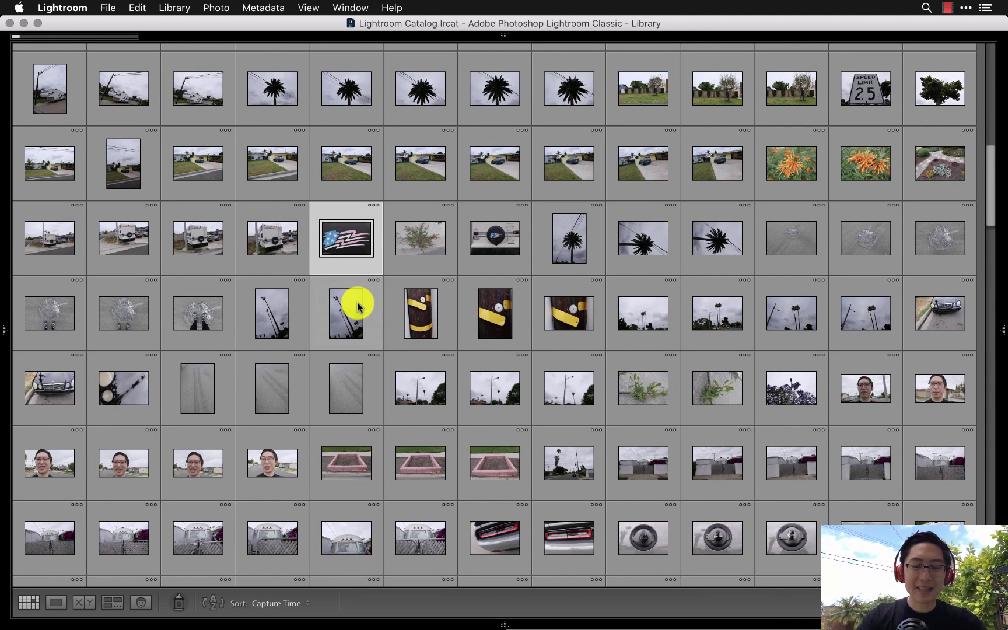
key(p)
Check the second jagged broken-concrete photo and flag the last car headlight photo as a pick
scroll(467, 355, down, 2)
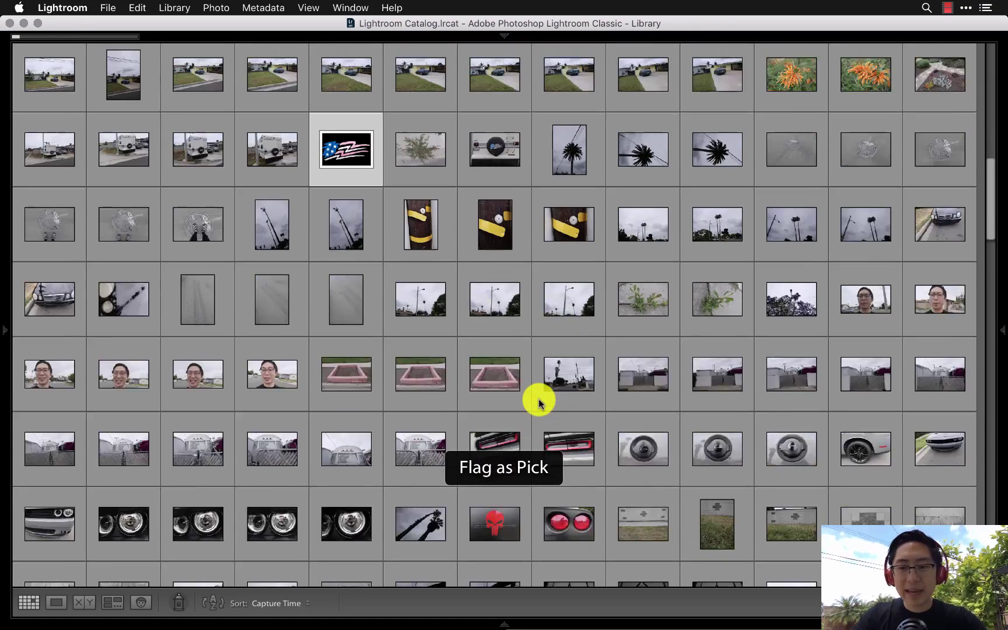
scroll(538, 402, down, 4)
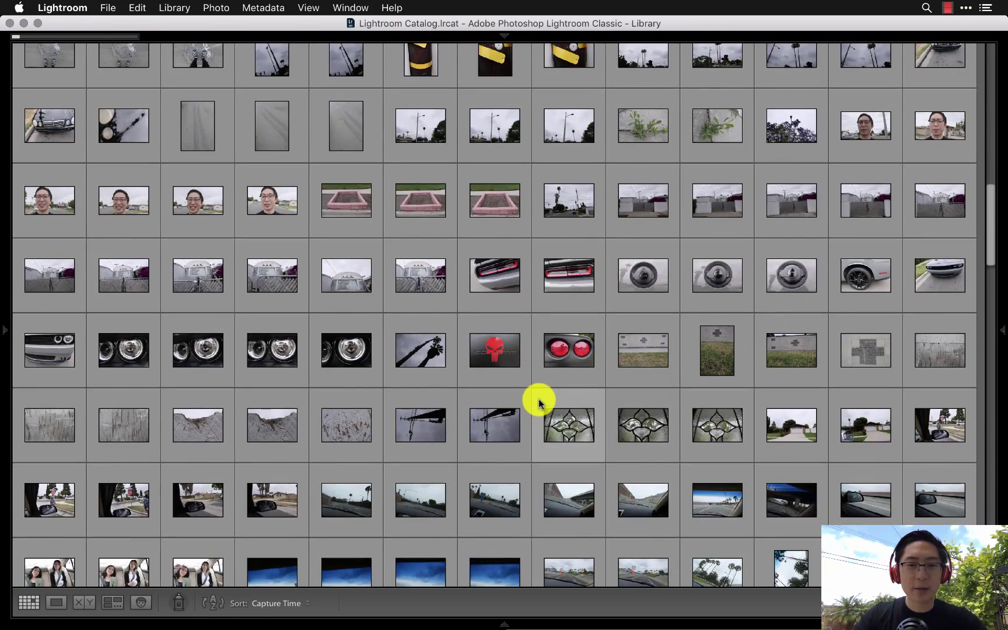
scroll(538, 403, down, 1)
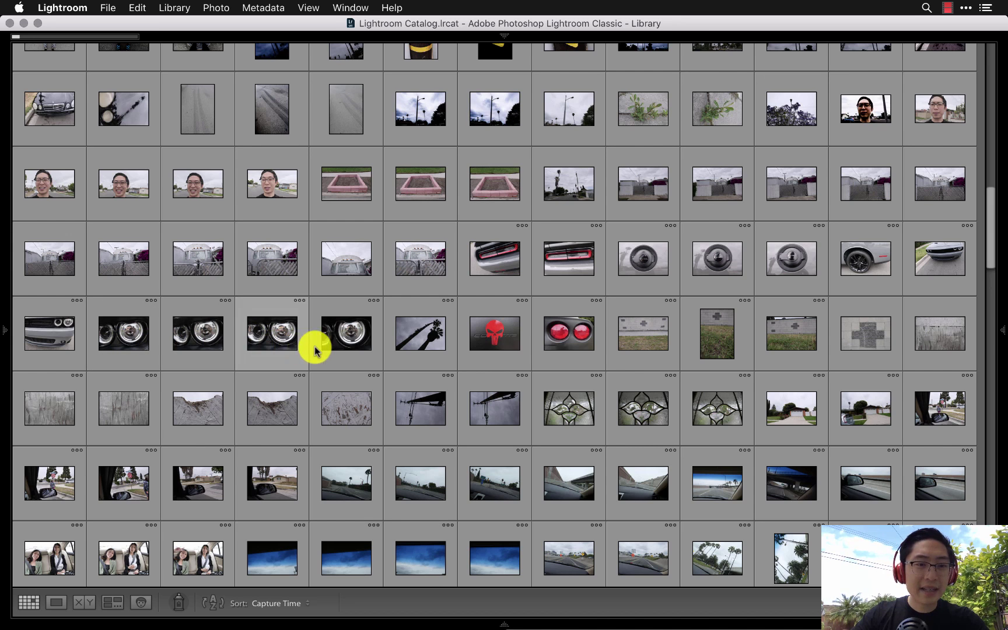
click(354, 343)
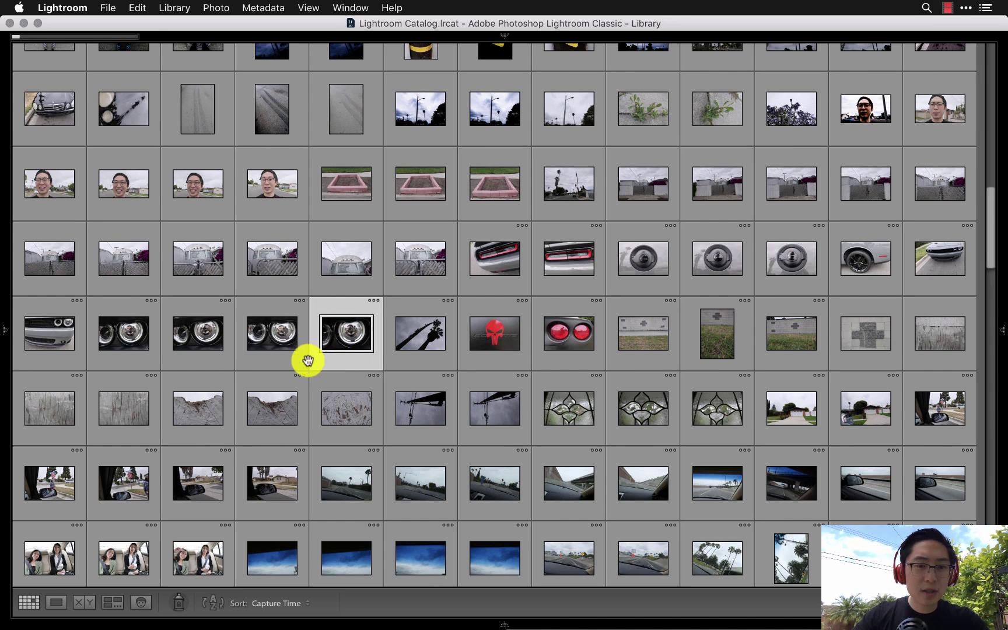
click(281, 405)
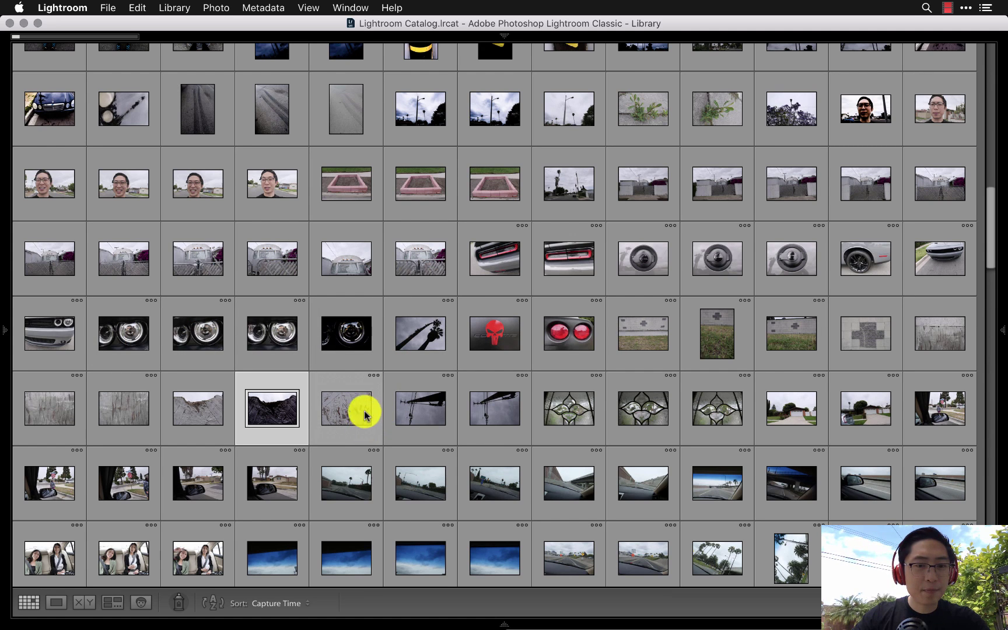
click(354, 341)
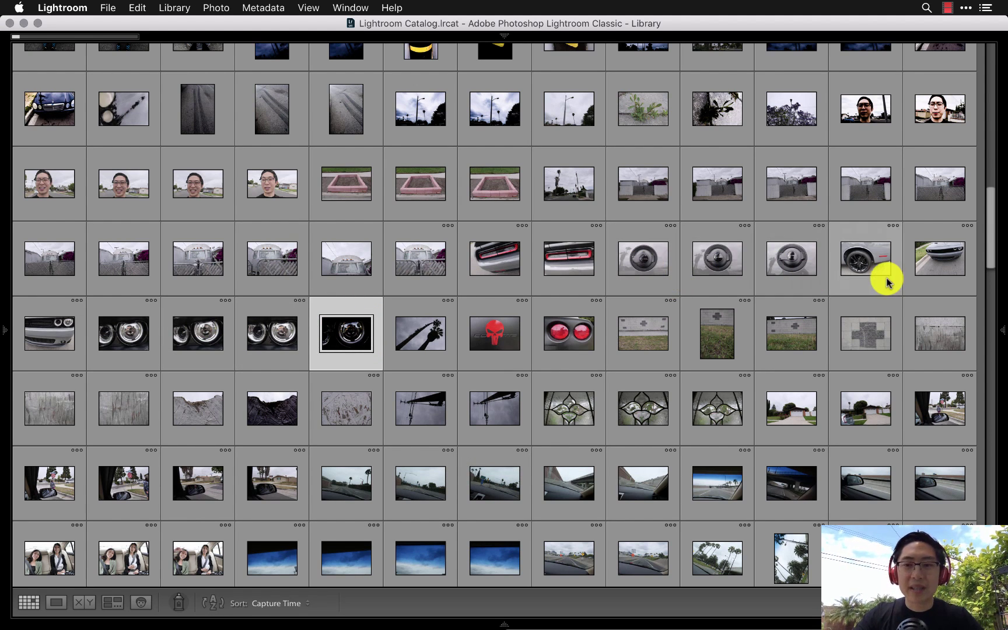
Select the grille photo together with the three adjacent headlight photos, then the dark broken-concrete photo on its own
click(143, 331)
key(Left)
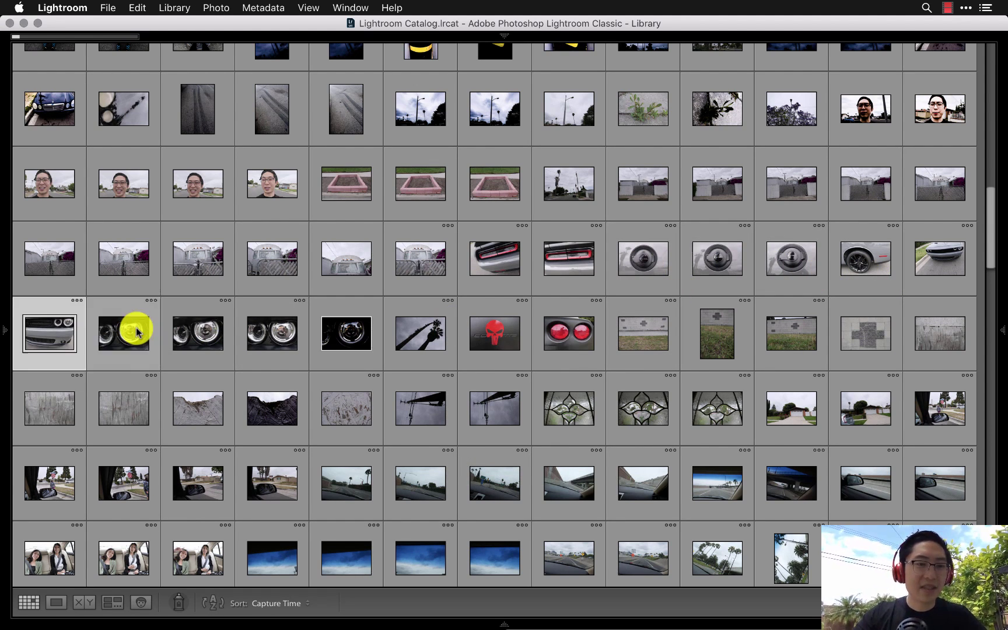
key(shift+Right)
key(shift+Right)
key(shift+Right)
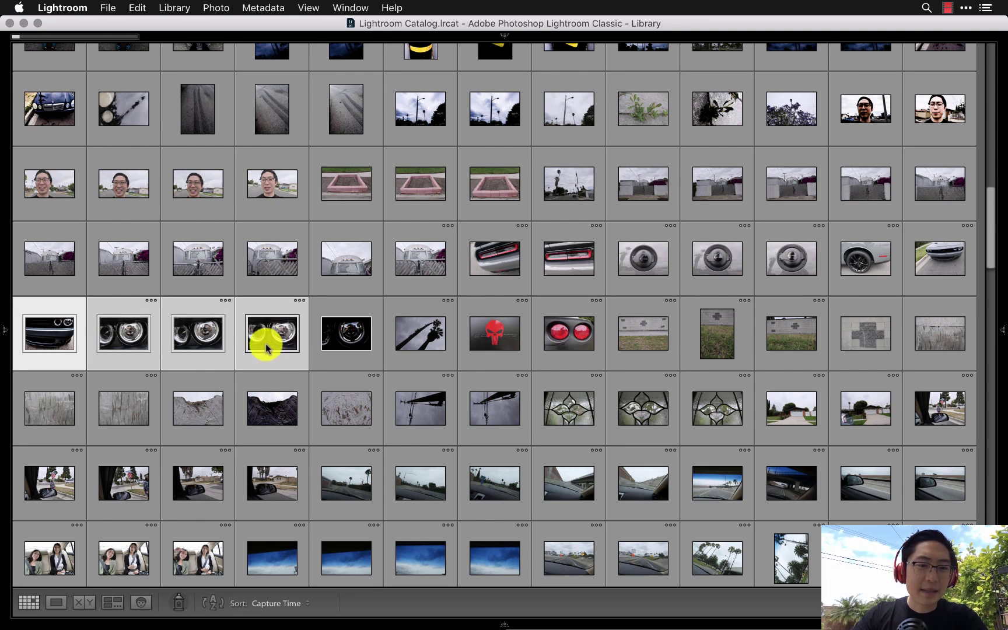
click(270, 410)
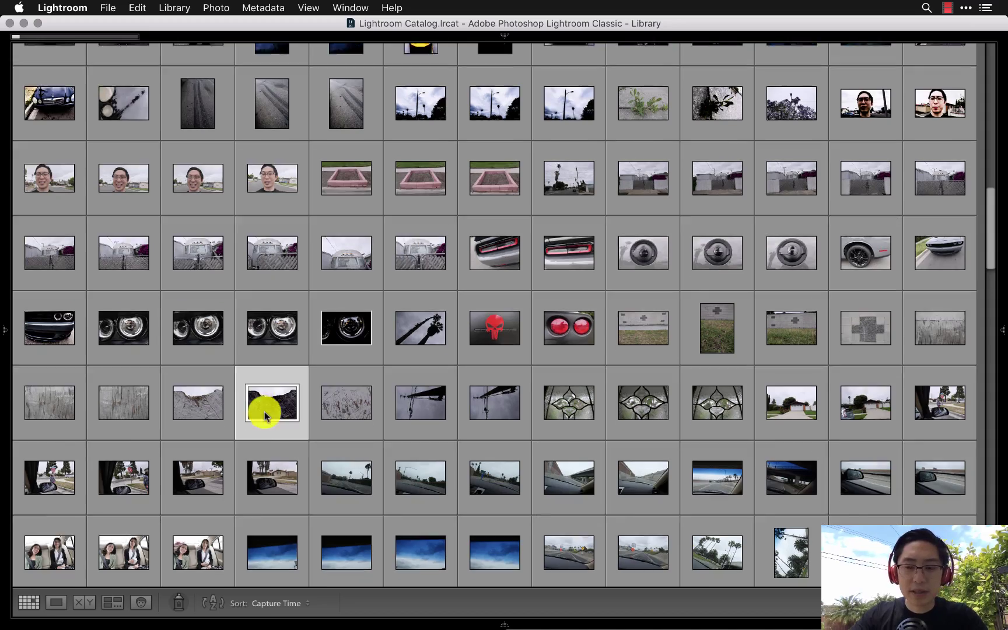
Look through the imported thumbnails further down the grid, as far as the red car and pink flower photos
scroll(411, 429, down, 5)
scroll(412, 430, down, 7)
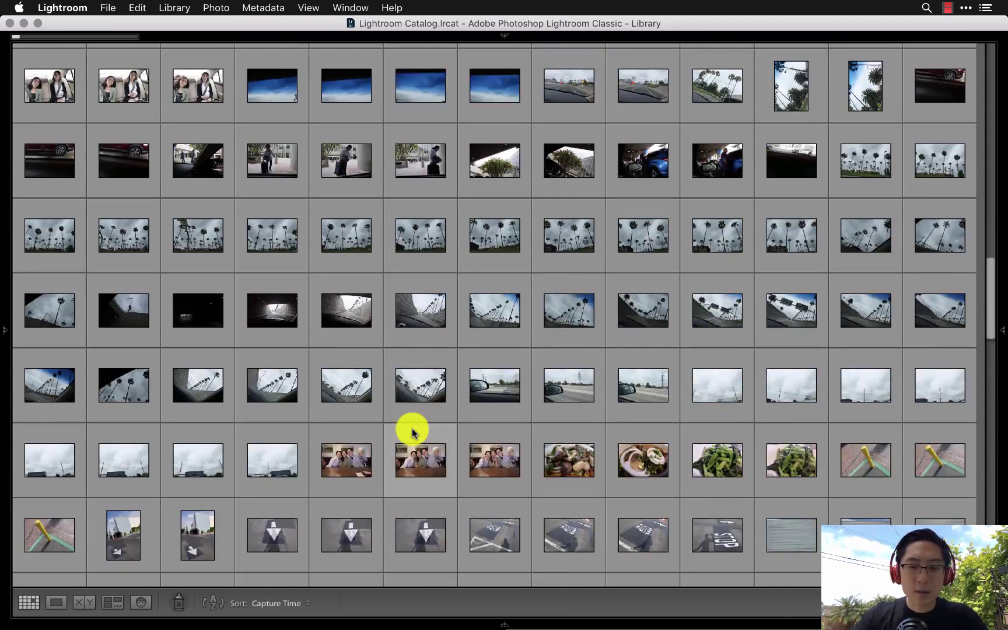
scroll(441, 473, down, 6)
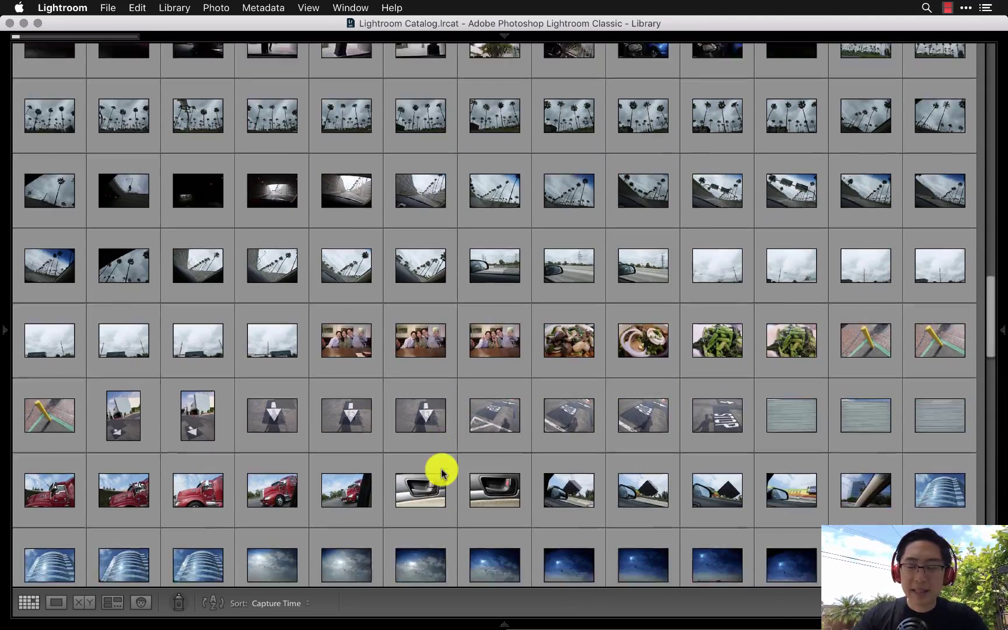
scroll(441, 473, down, 3)
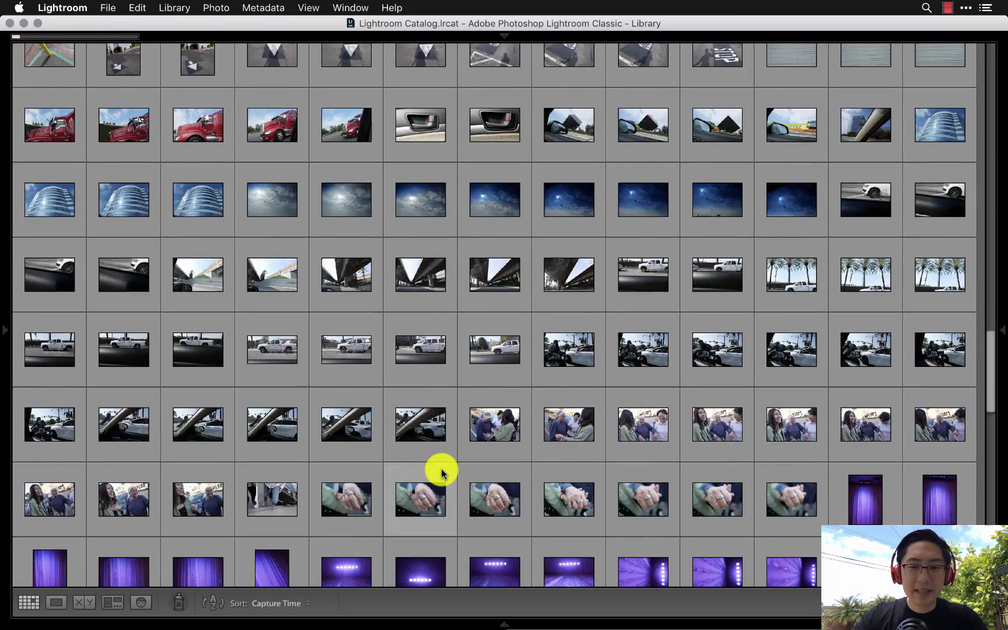
scroll(440, 472, down, 10)
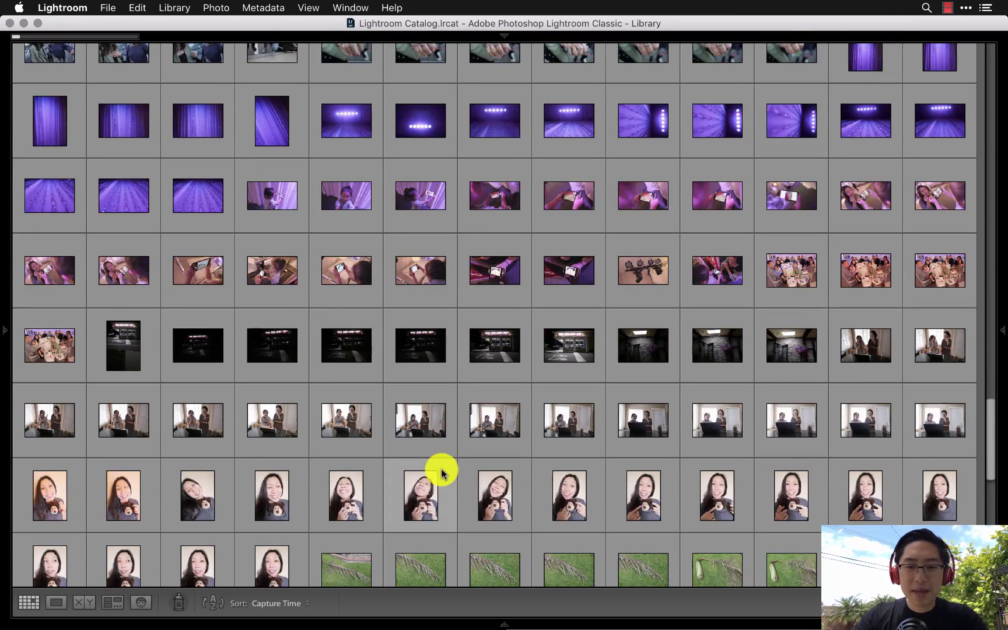
scroll(441, 473, down, 3)
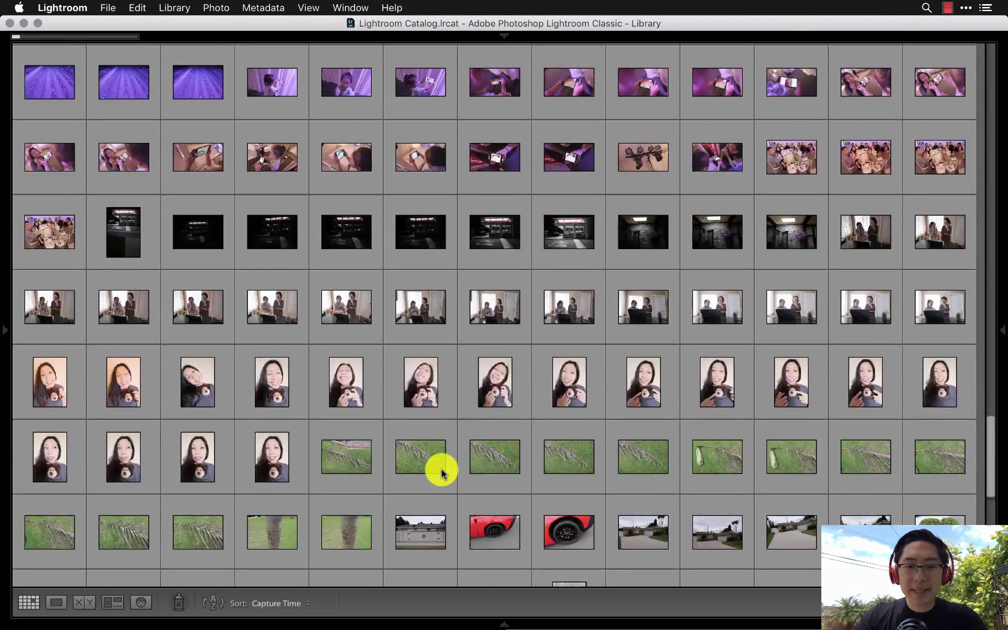
scroll(441, 472, down, 3)
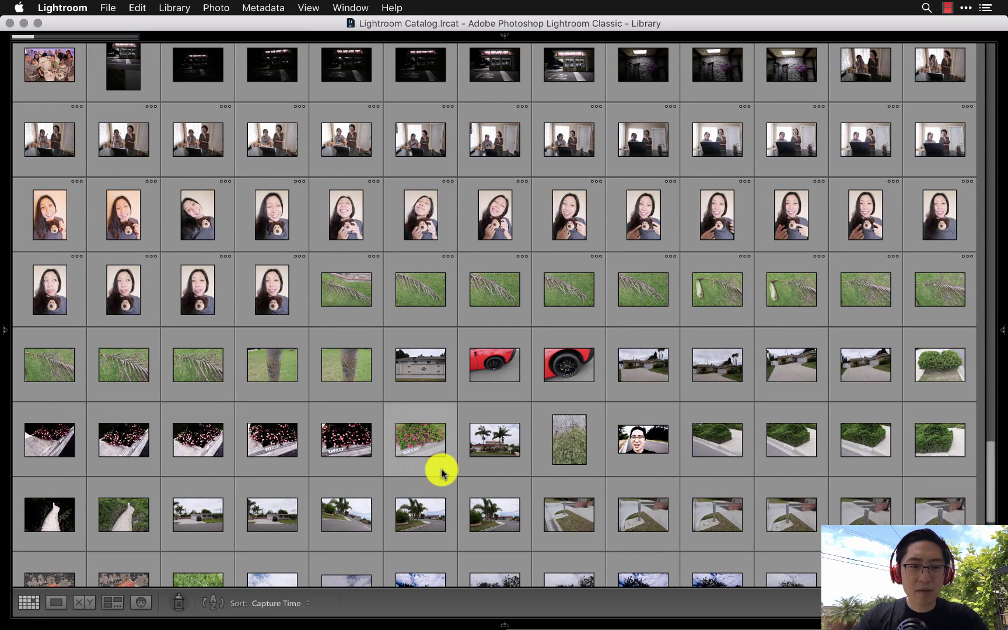
scroll(441, 473, down, 1)
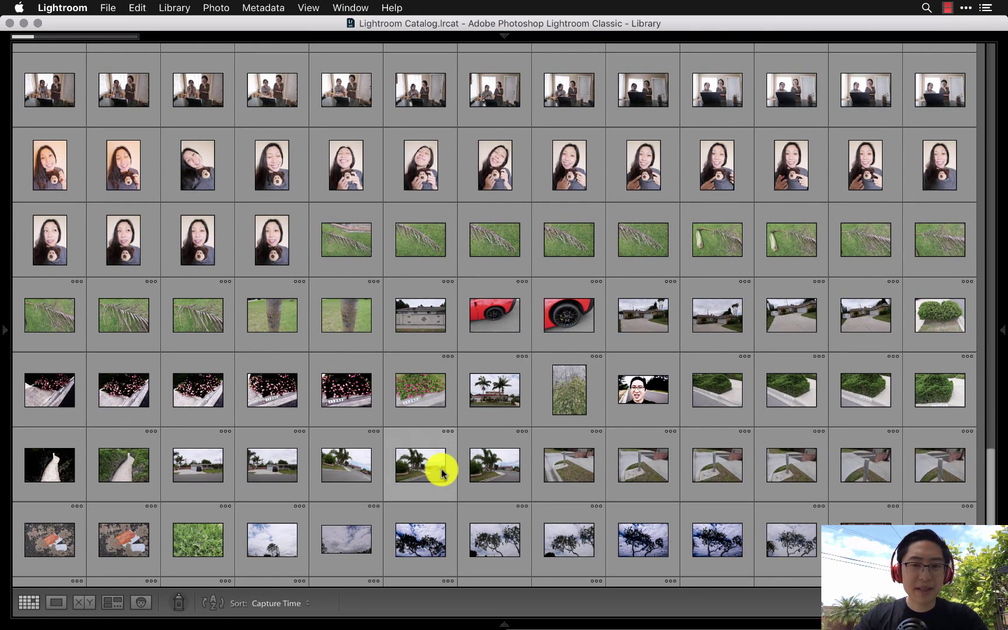
Check the red car wheel and palm house photos, then view the last dark pink flower photo in Loupe view and return to the grid
click(570, 330)
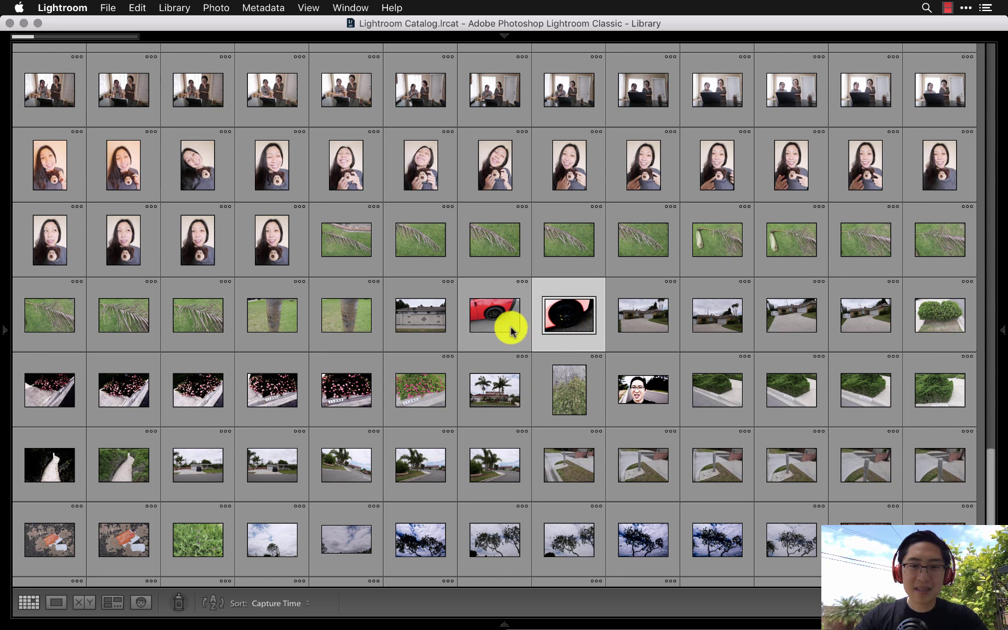
click(481, 400)
double_click(336, 388)
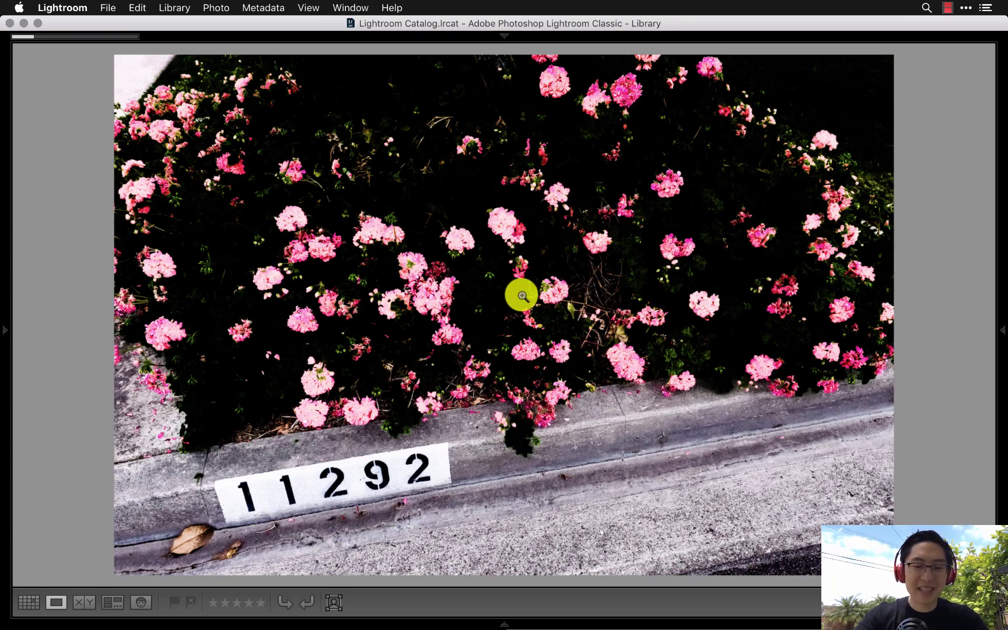
key(g)
Browse the rest of the thumbnails and compare the first three white car front-wheel photos in Loupe view
scroll(659, 416, down, 2)
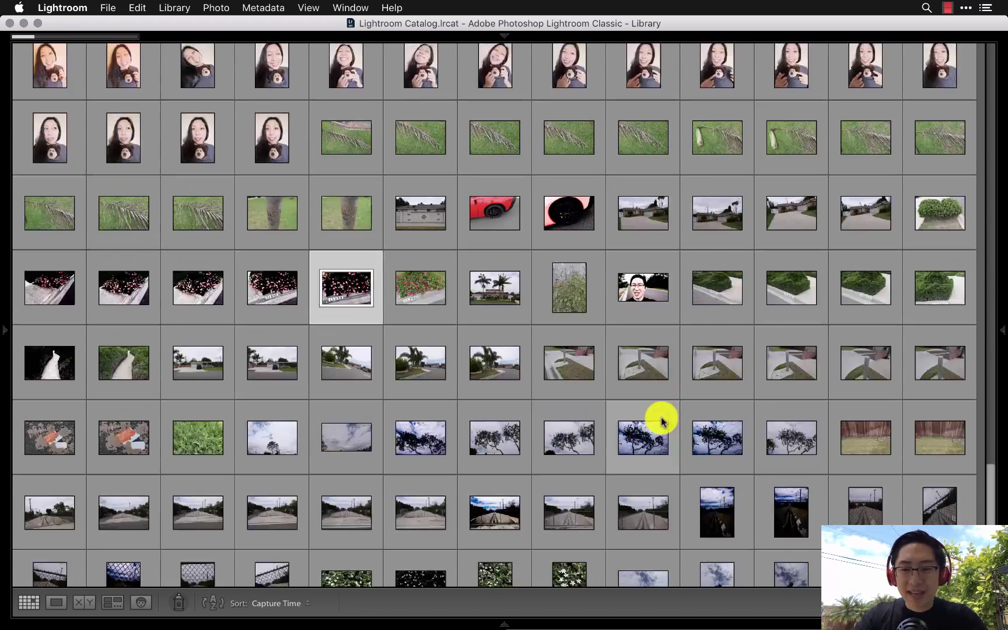
scroll(661, 420, down, 5)
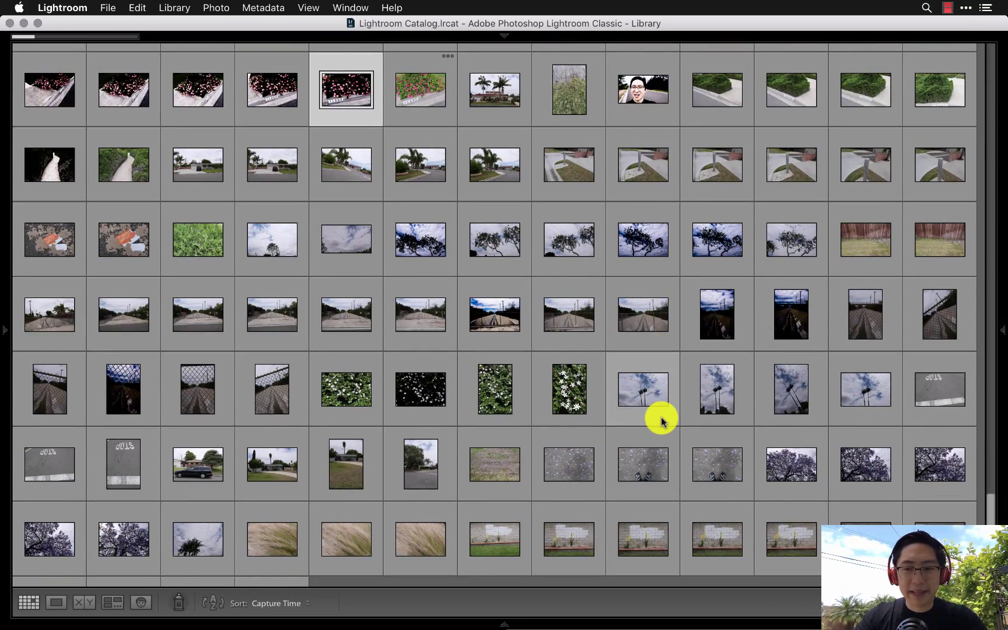
scroll(659, 416, down, 2)
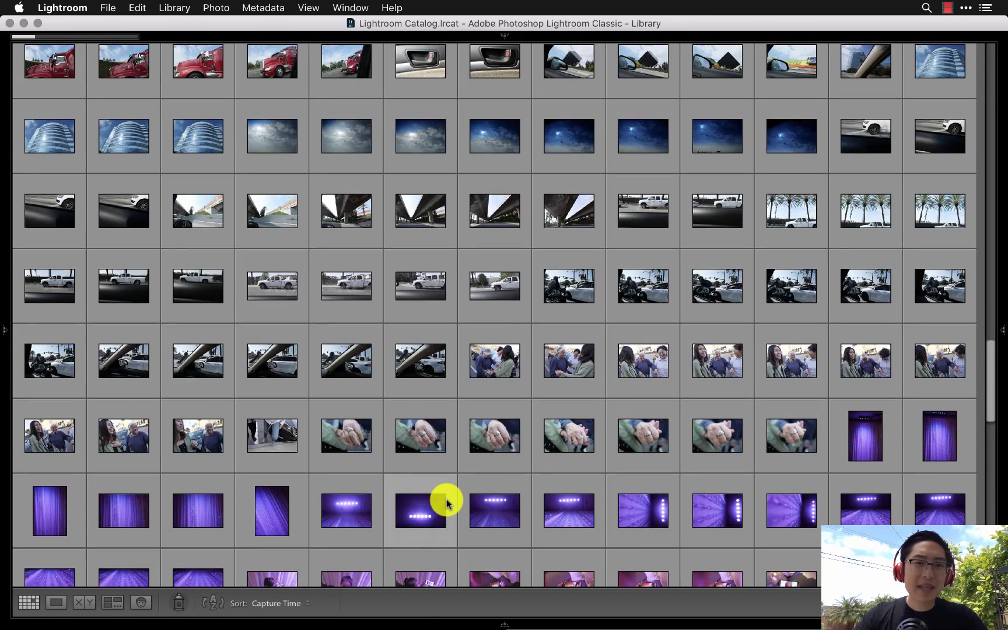
scroll(452, 426, up, 1)
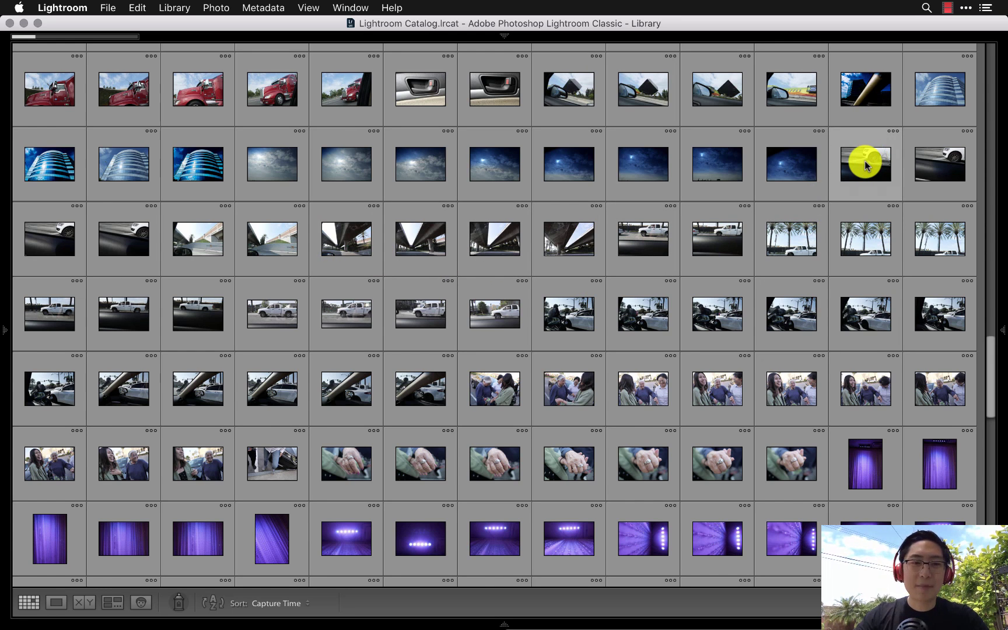
double_click(865, 165)
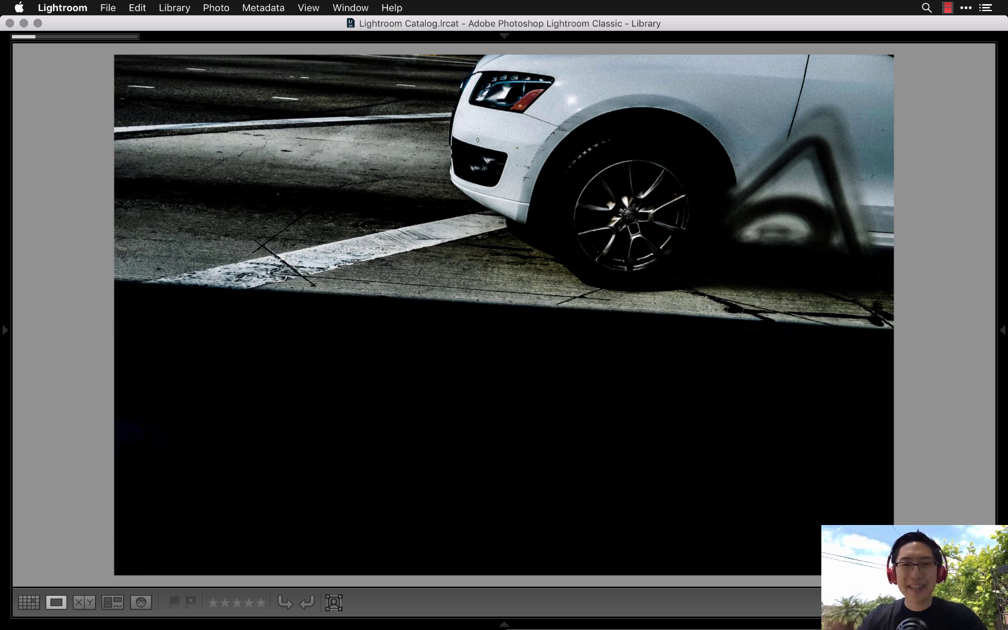
key(Right)
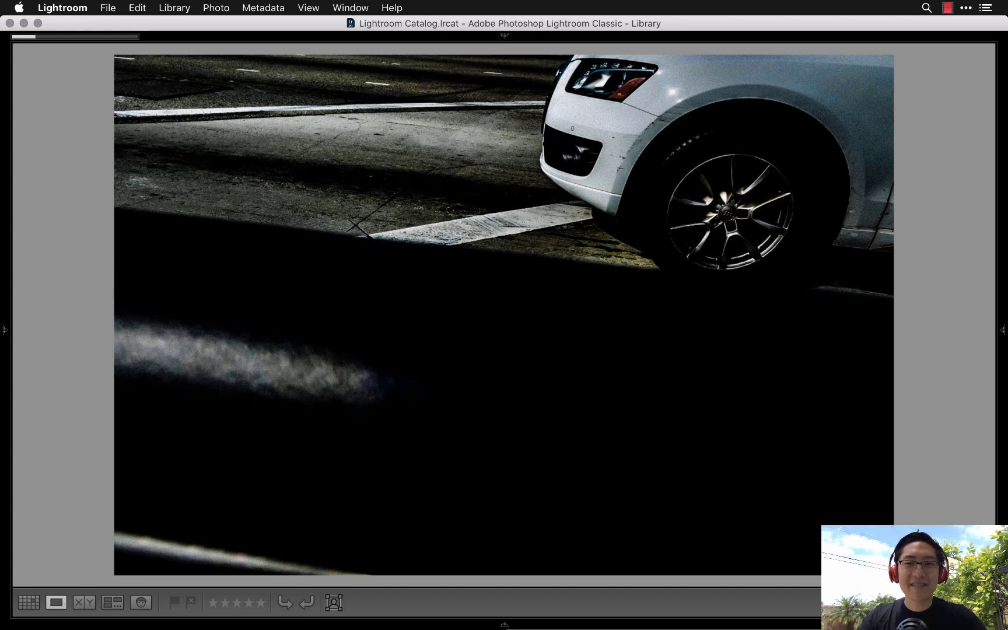
key(Right)
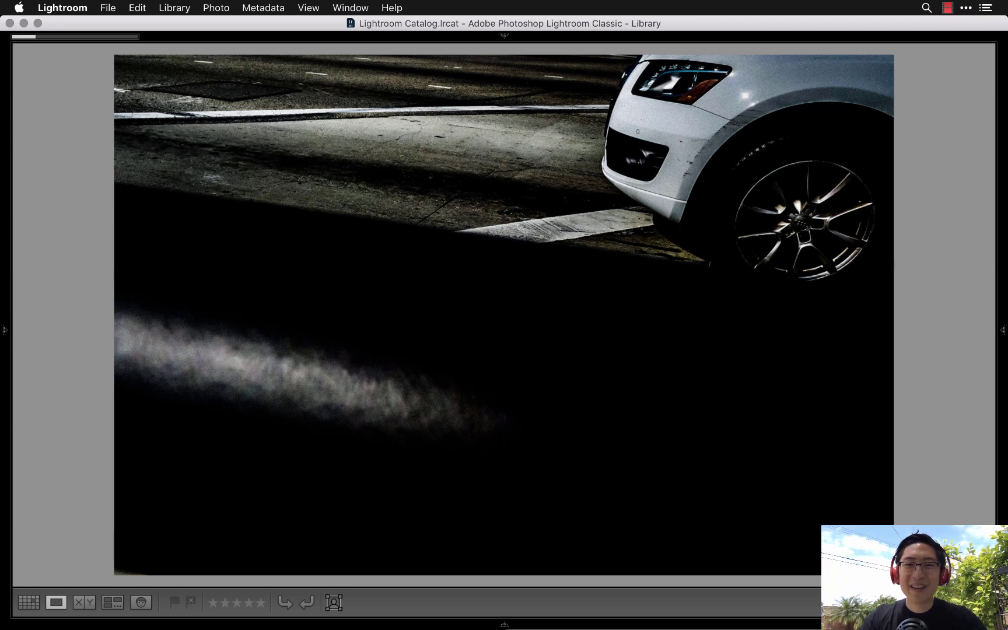
Look through the remaining white car front-wheel photo and the following overpass and palm tree photos in Loupe view, and return to the grid
key(Right)
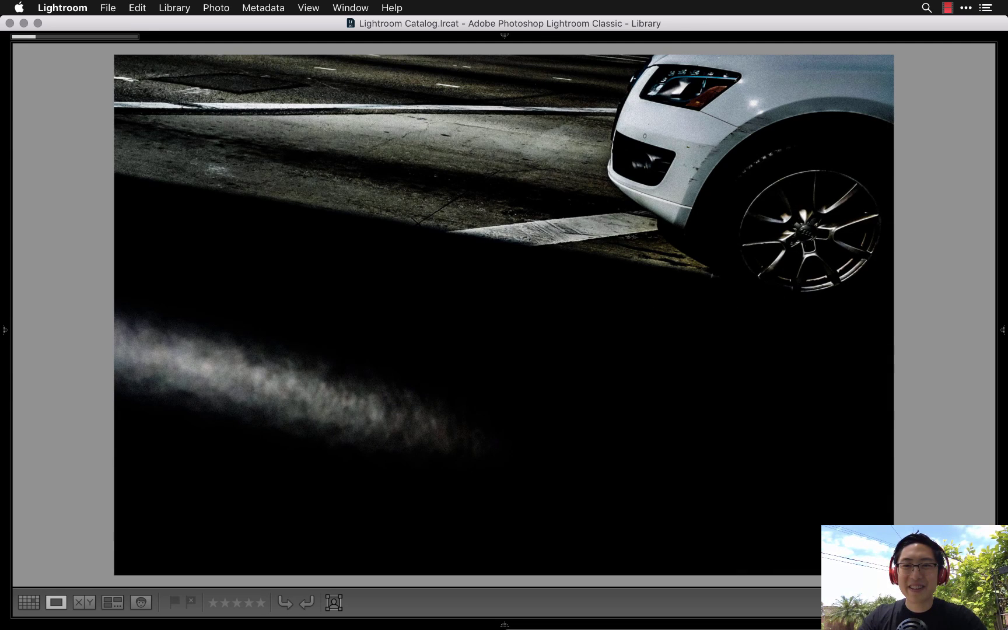
key(Right)
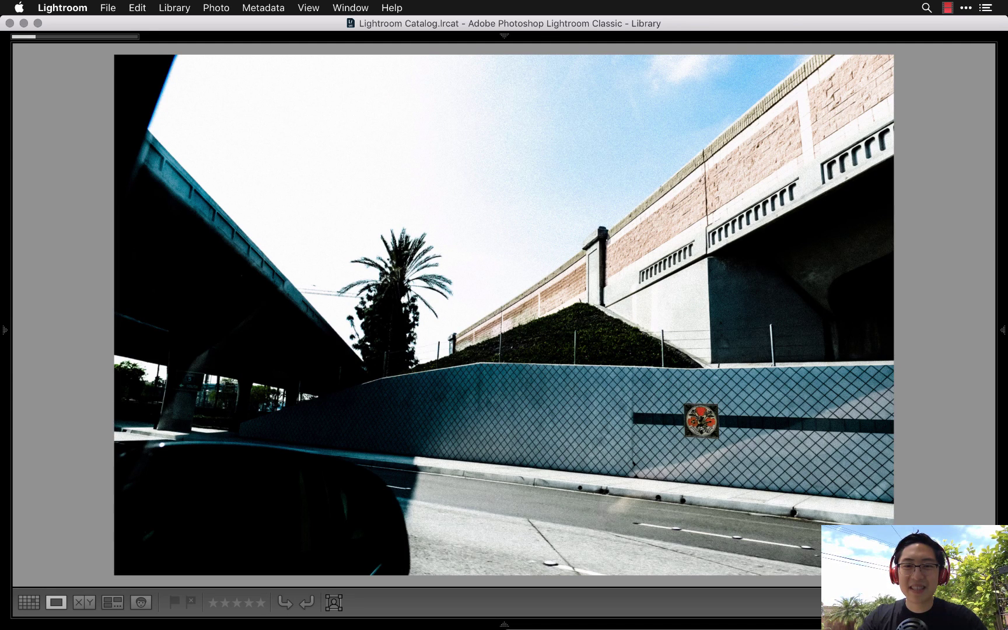
key(Right)
key(Left)
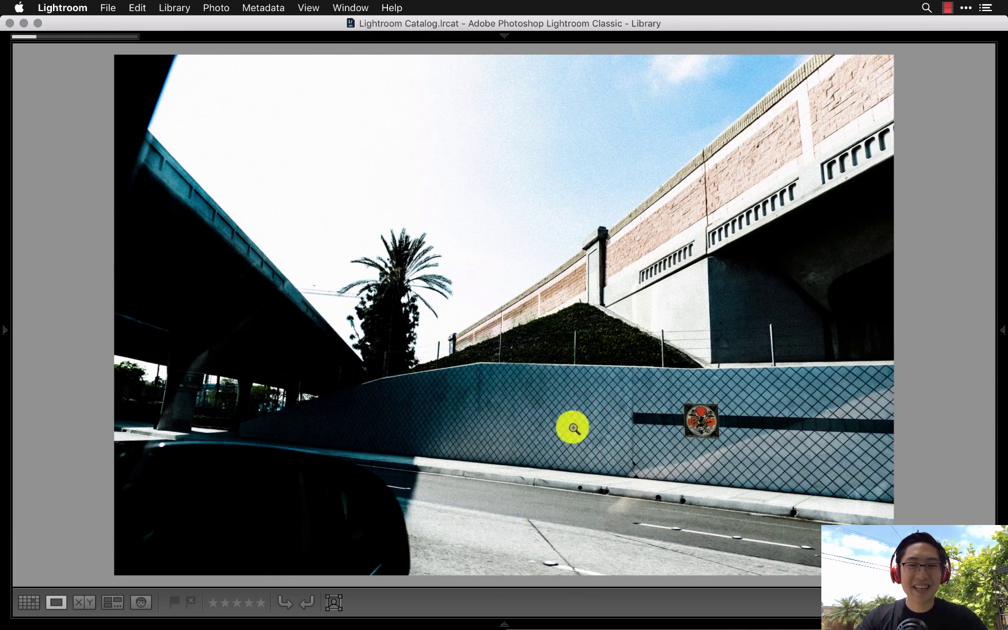
key(Right)
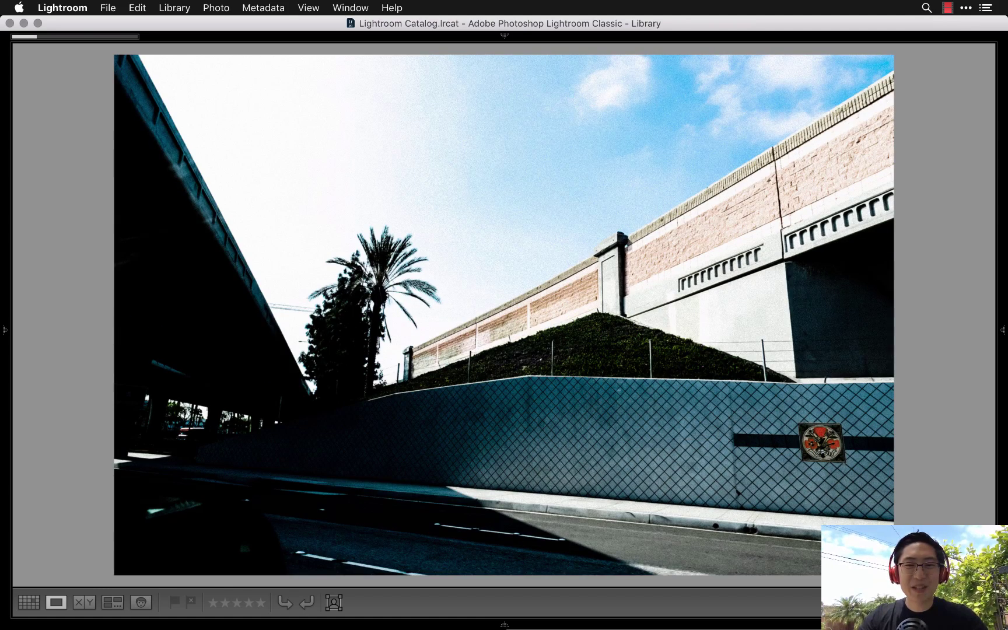
key(Right)
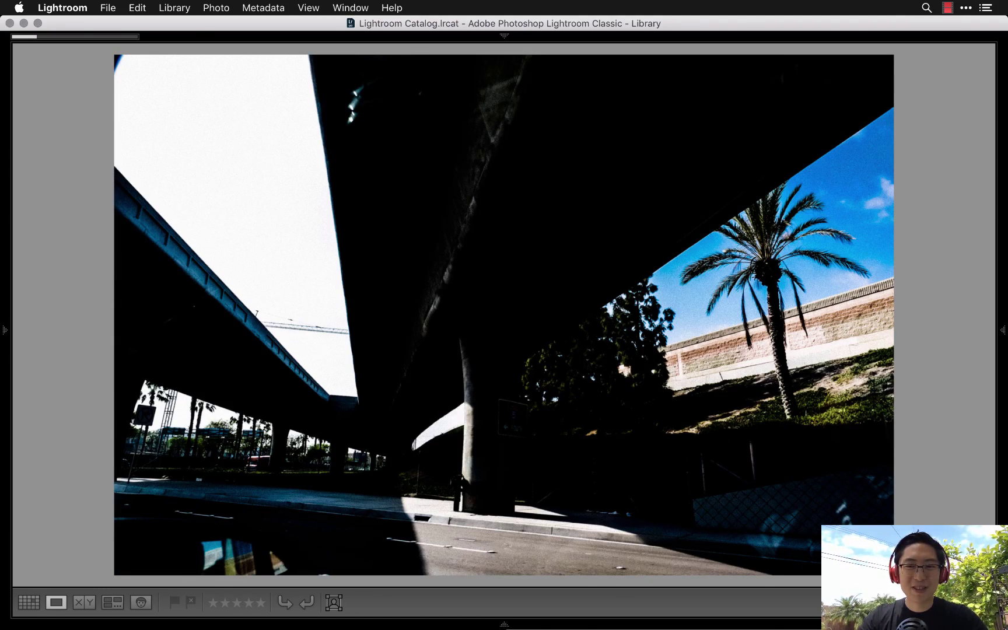
key(Right)
key(g)
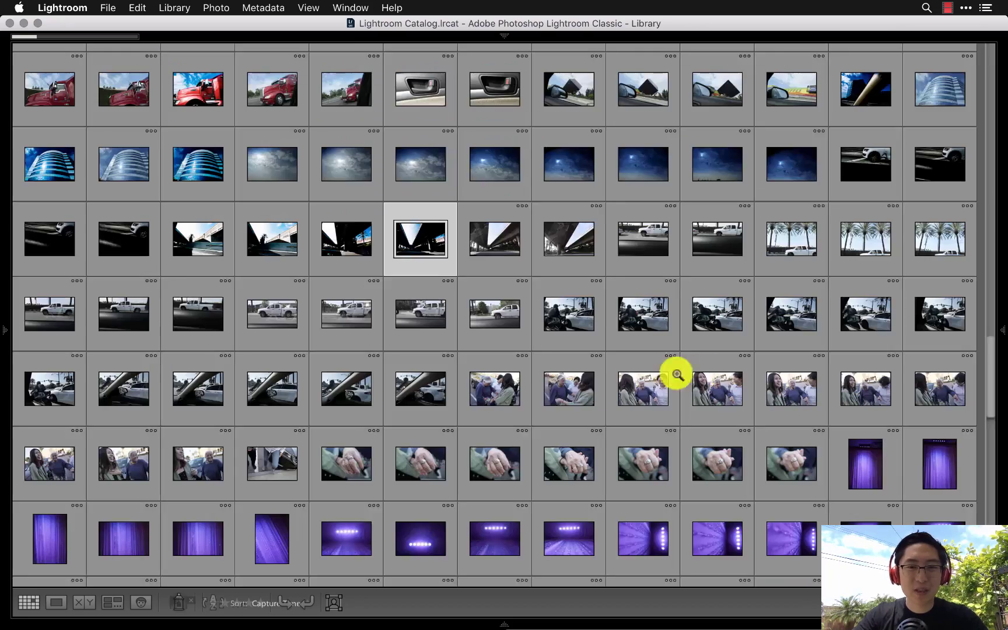
View the close side shot of the red truck against the blue sky in Loupe view and flag it as a pick
scroll(532, 304, up, 5)
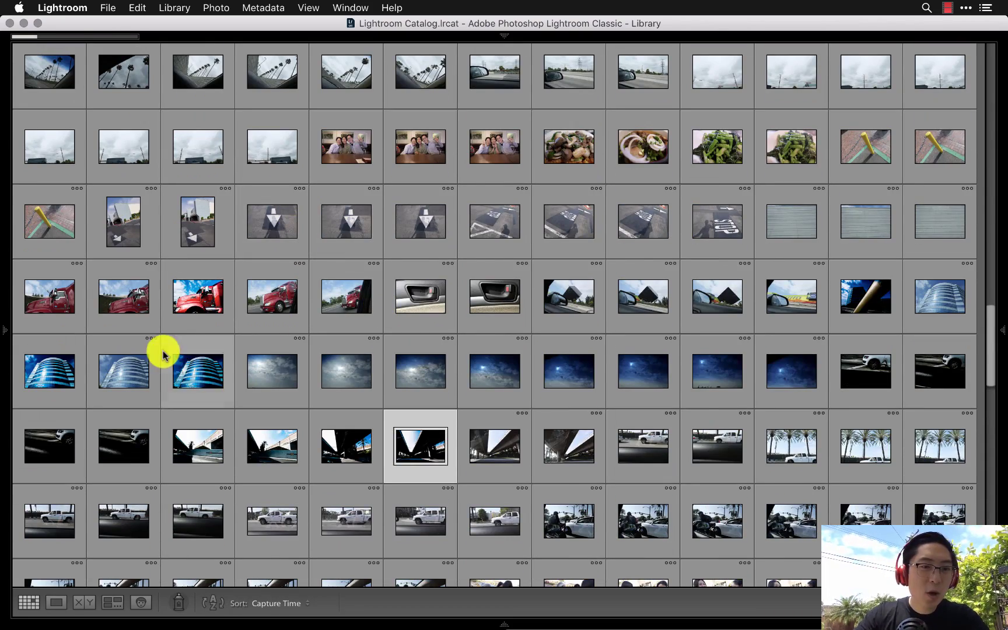
double_click(196, 303)
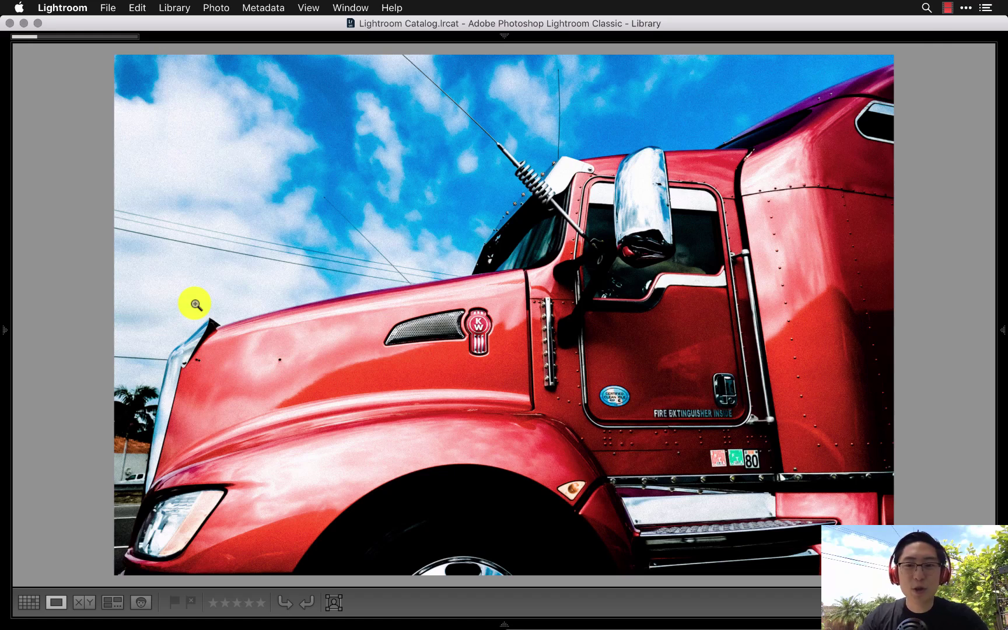
key(p)
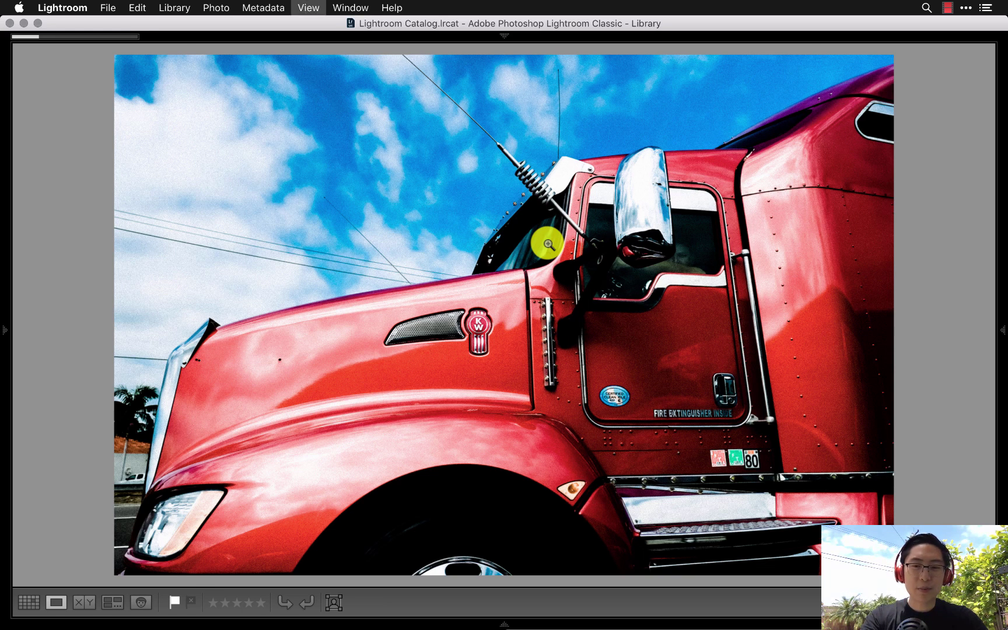
Bring the flagged red truck photo into the Develop module and set its Exposure to −0.15
key(d)
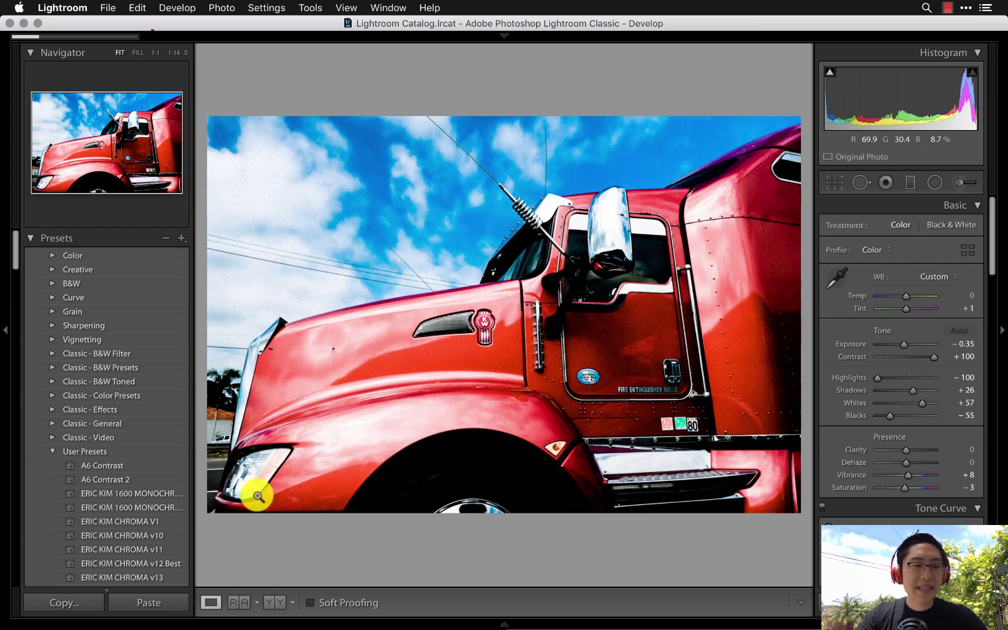
scroll(130, 503, down, 2)
scroll(131, 506, down, 5)
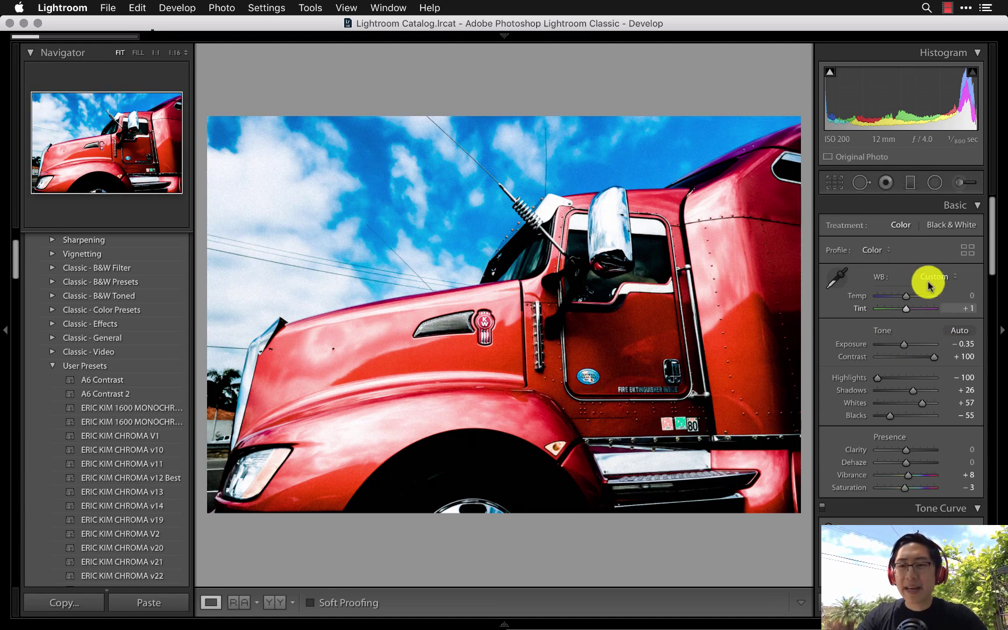
click(905, 348)
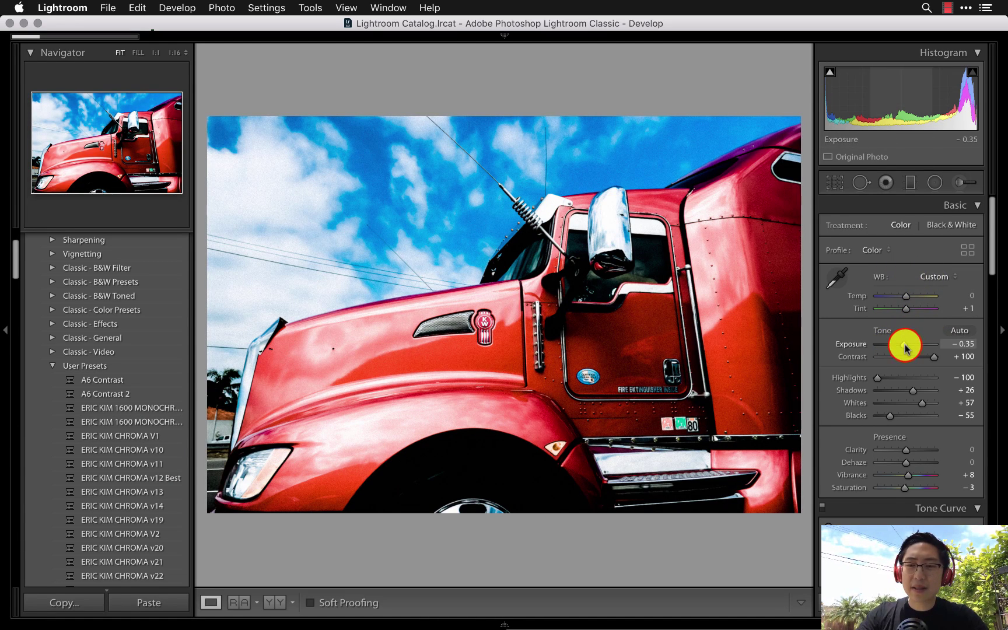
drag(905, 348, 905, 348)
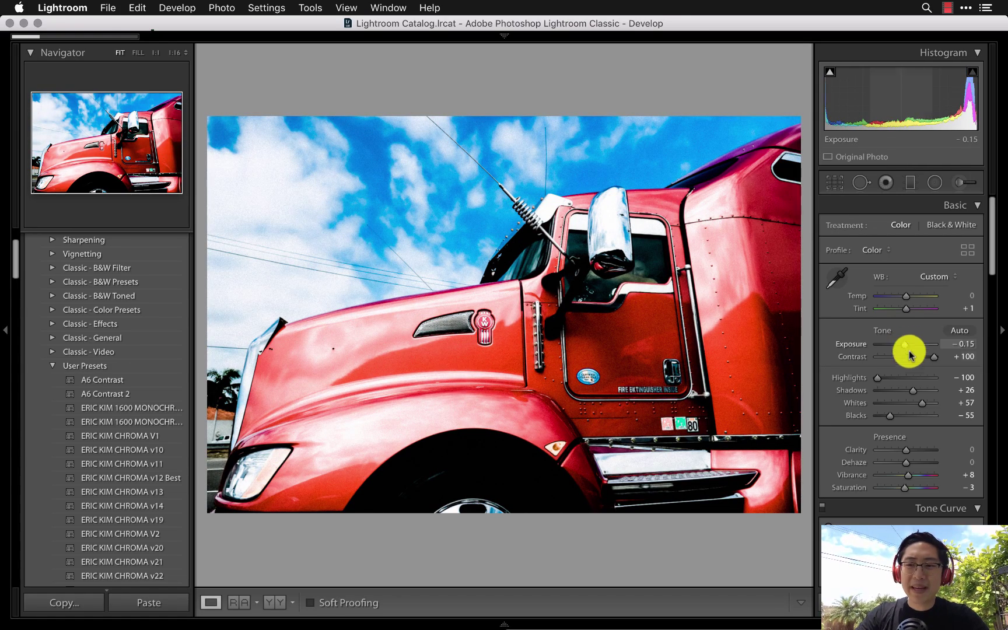
Set the truck photo's Shadows to +27, Whites to +56 and Blacks to −82
click(911, 391)
drag(913, 394, 886, 423)
click(918, 405)
click(895, 415)
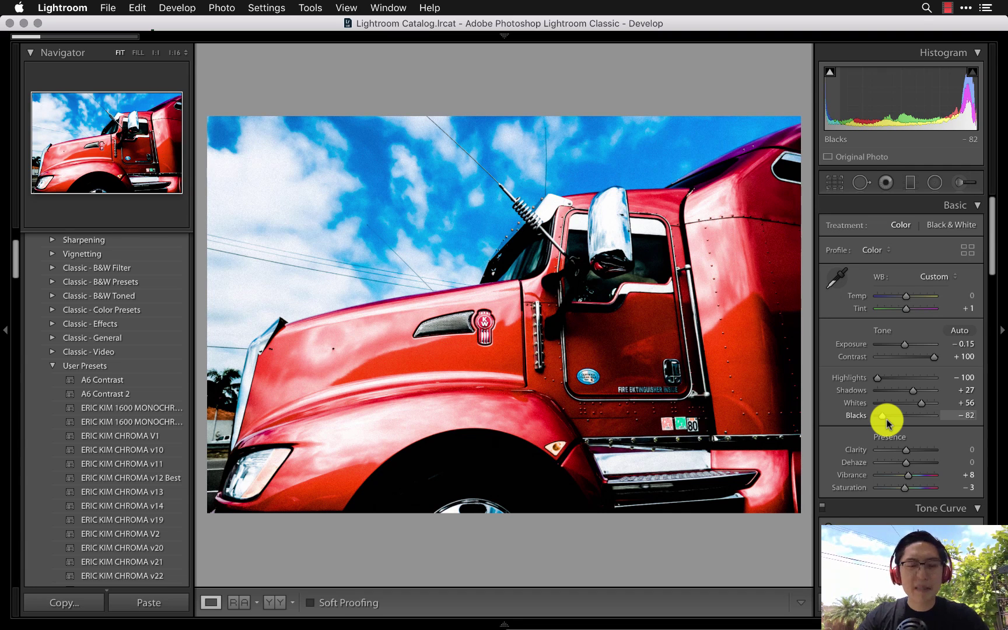
Start exporting the red truck photo from the Library and browse to the 2018 folder in Dropbox's Pictures folder as the destination
key(g)
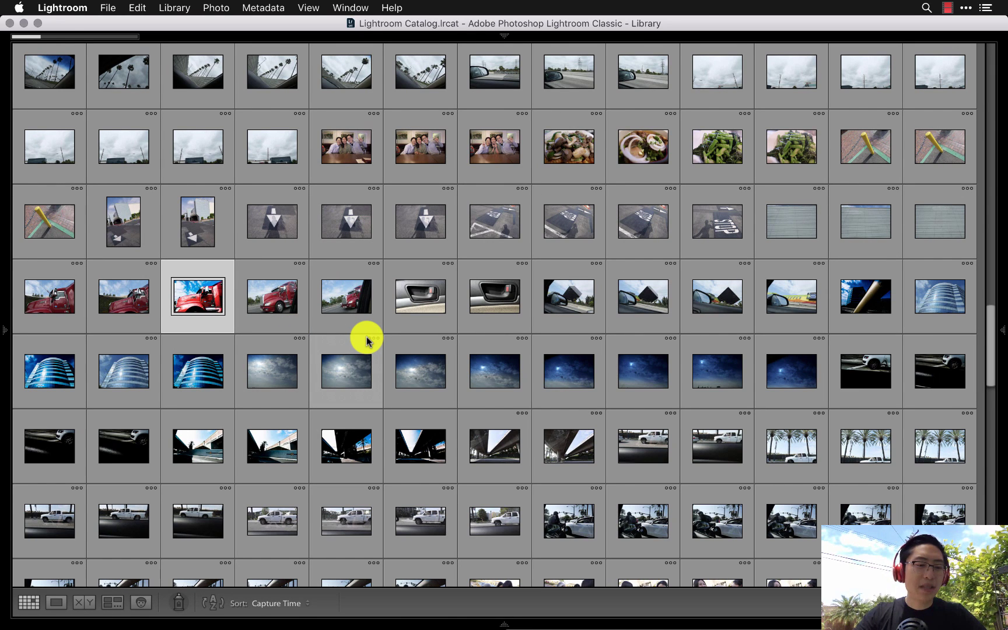
key(shift+Tab)
click(158, 516)
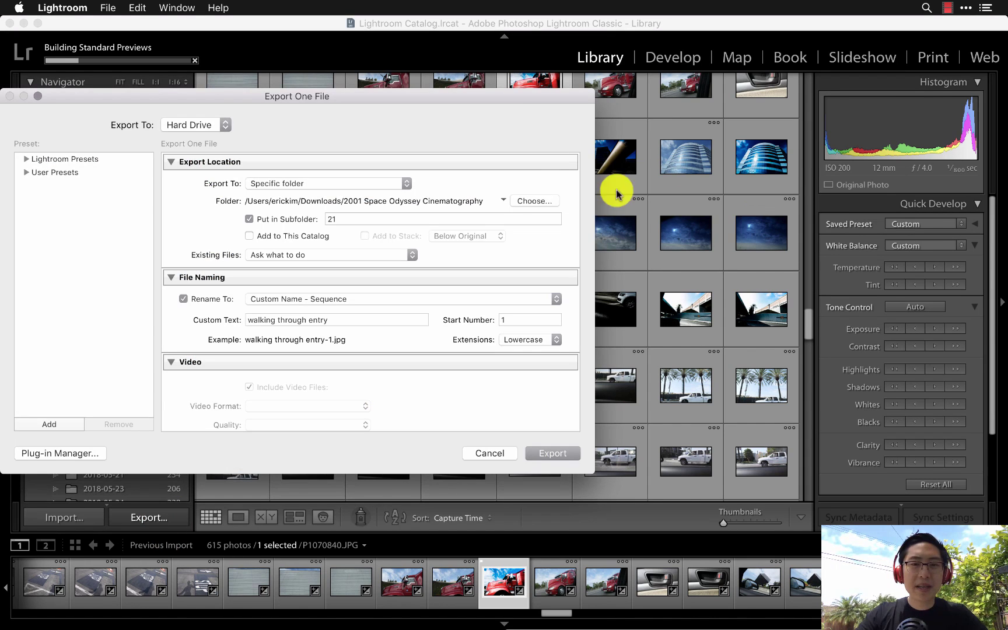
click(539, 200)
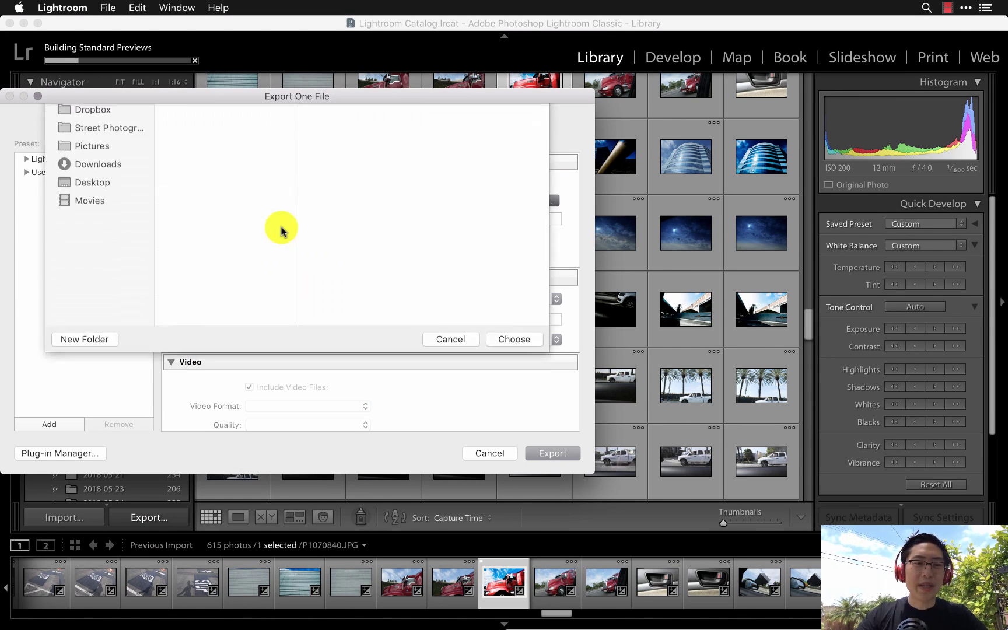
click(108, 175)
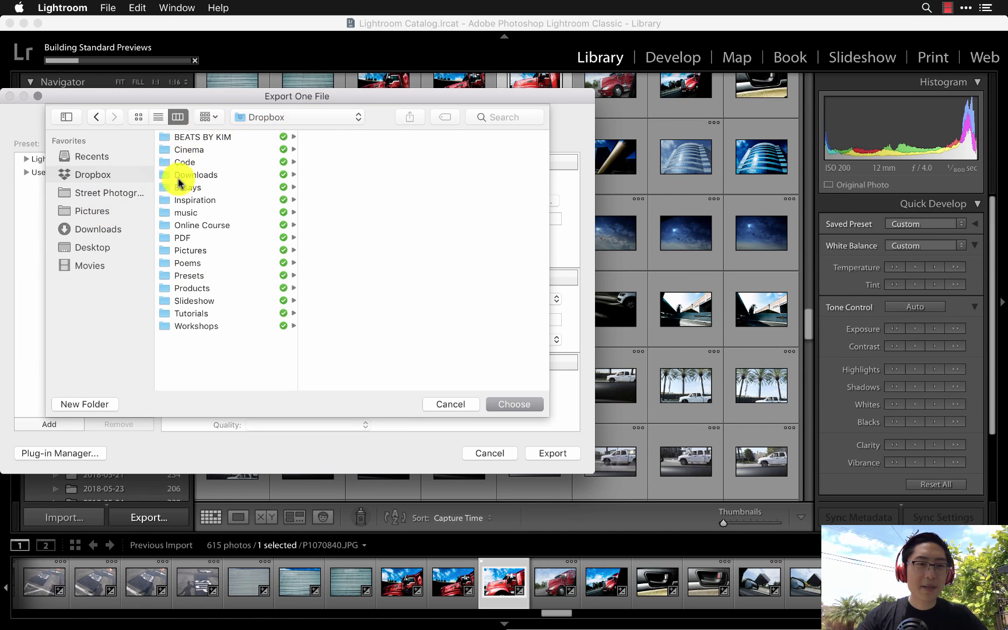
click(228, 250)
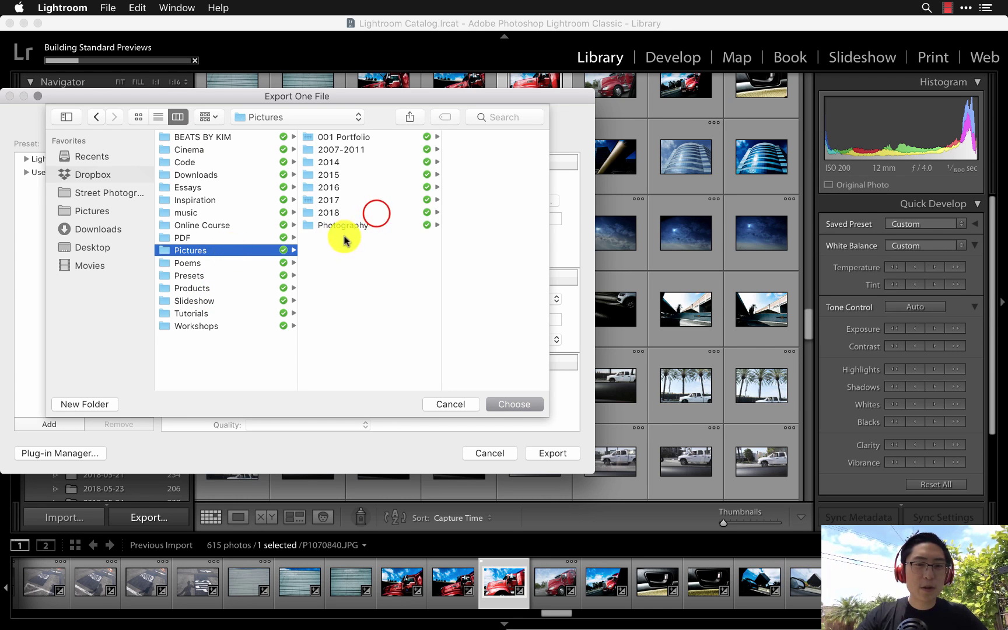
click(376, 213)
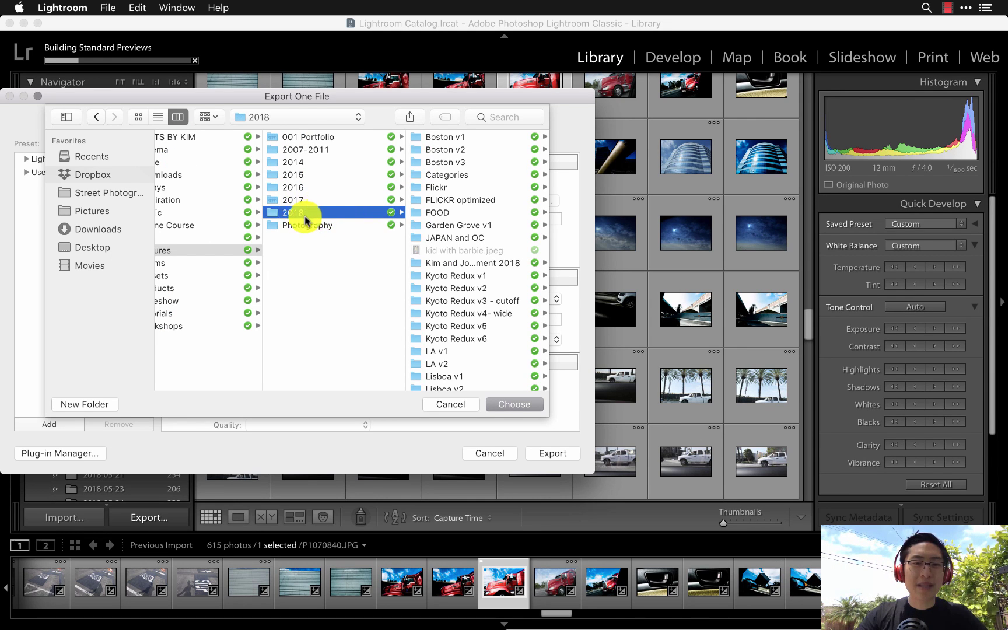
Create a new folder named "LA v3" inside the 2018 folder and choose it as the export location
scroll(449, 338, down, 2)
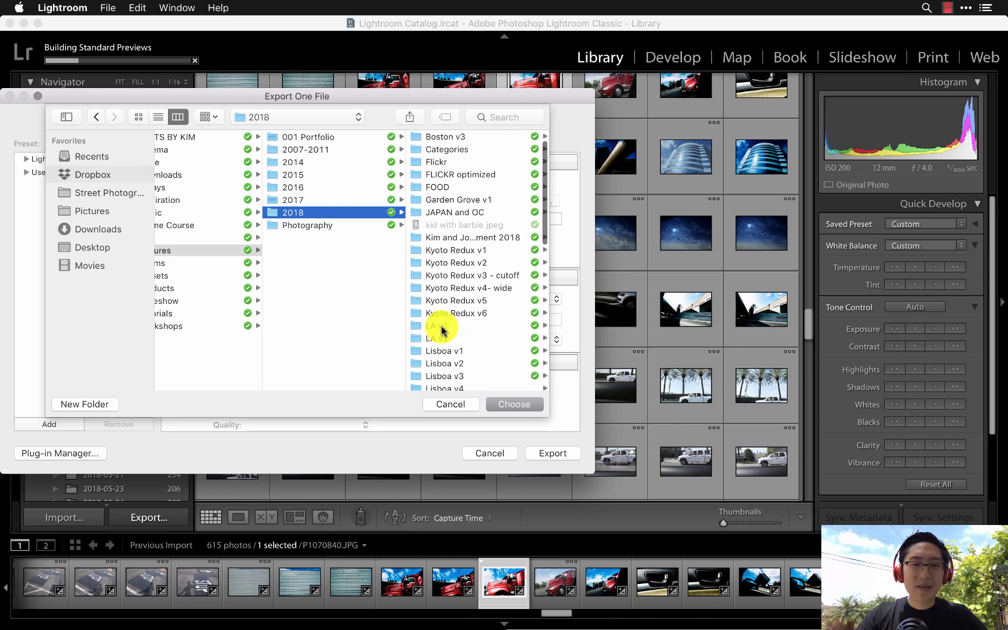
click(105, 405)
text(LA v3)
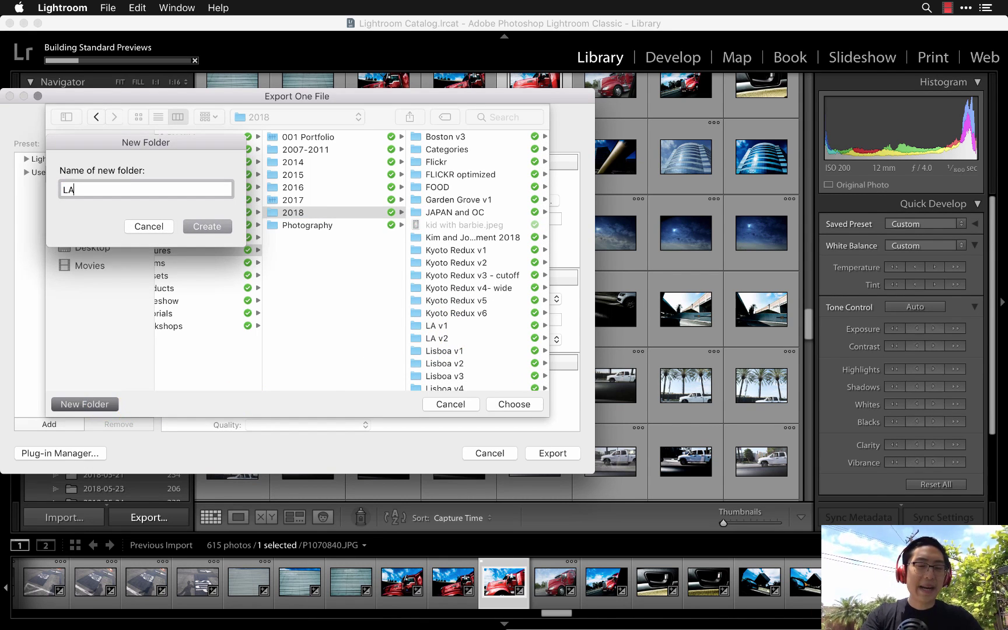
click(207, 226)
scroll(322, 347, down, 5)
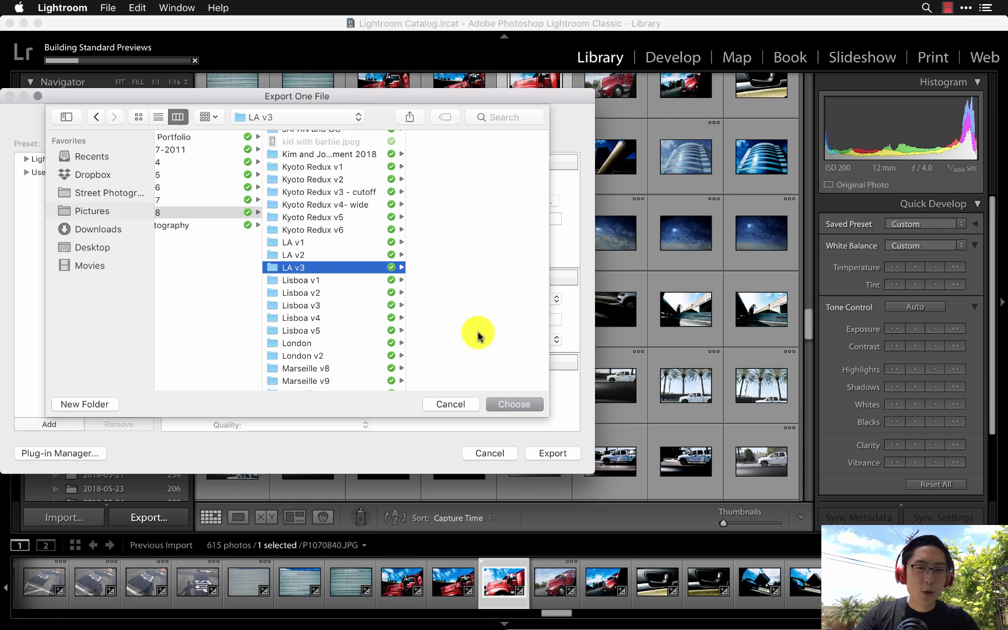
click(516, 408)
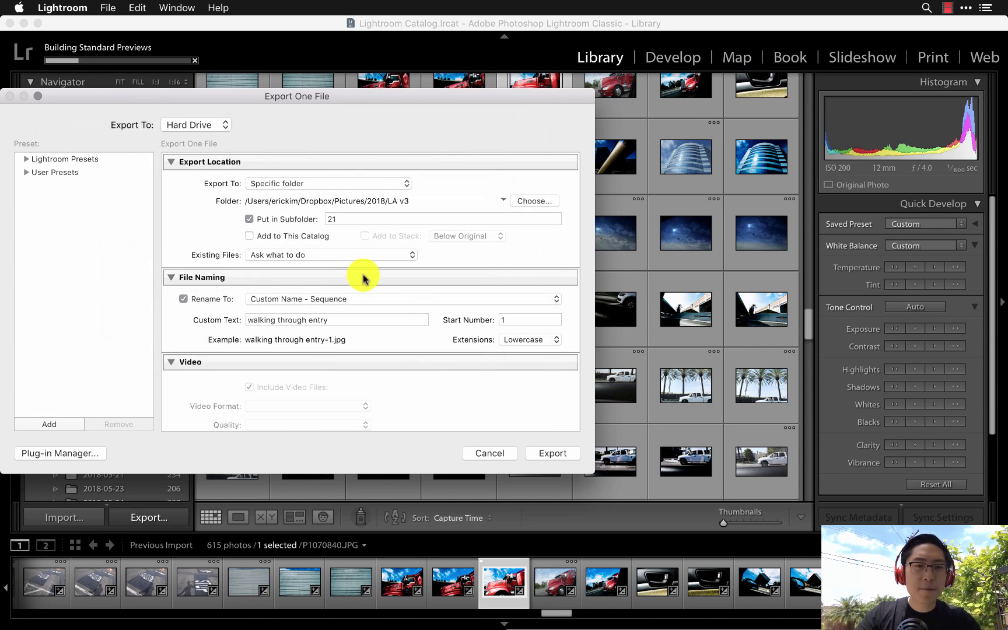
Turn off the export subfolder and set the file renaming scheme to Custom Name - Original File Number
click(269, 220)
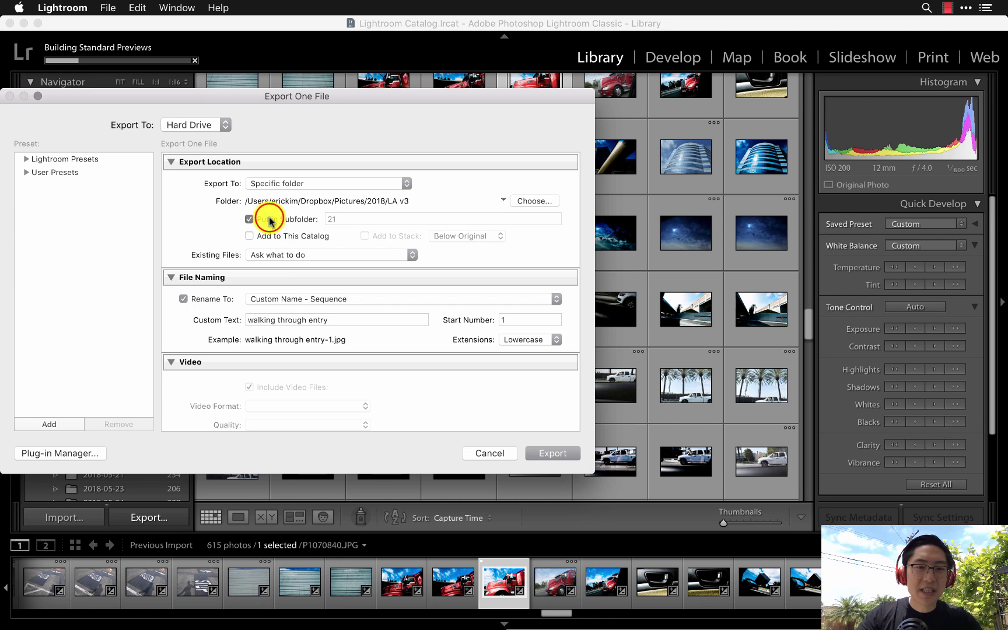
scroll(254, 300, down, 2)
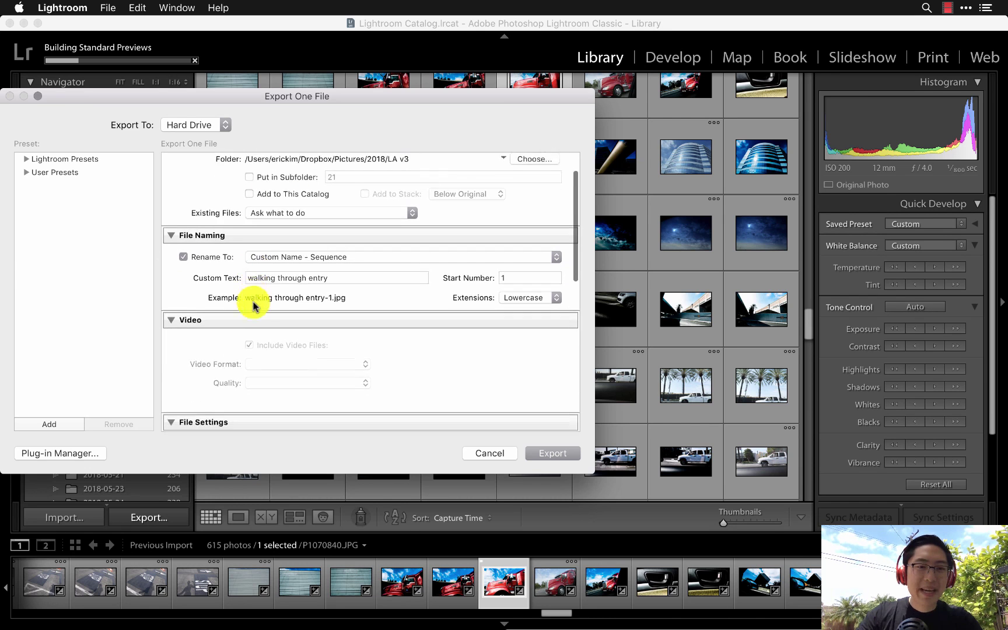
click(321, 251)
click(358, 240)
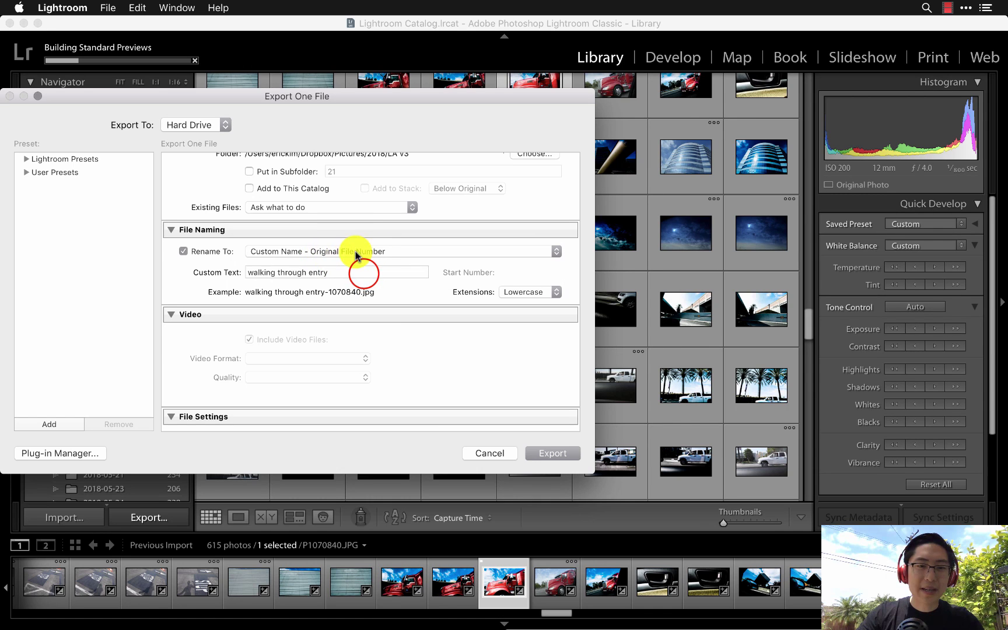
Set the custom file name text to "red truck and blue sky -", the photographer's name, and "photography - la -"
click(364, 272)
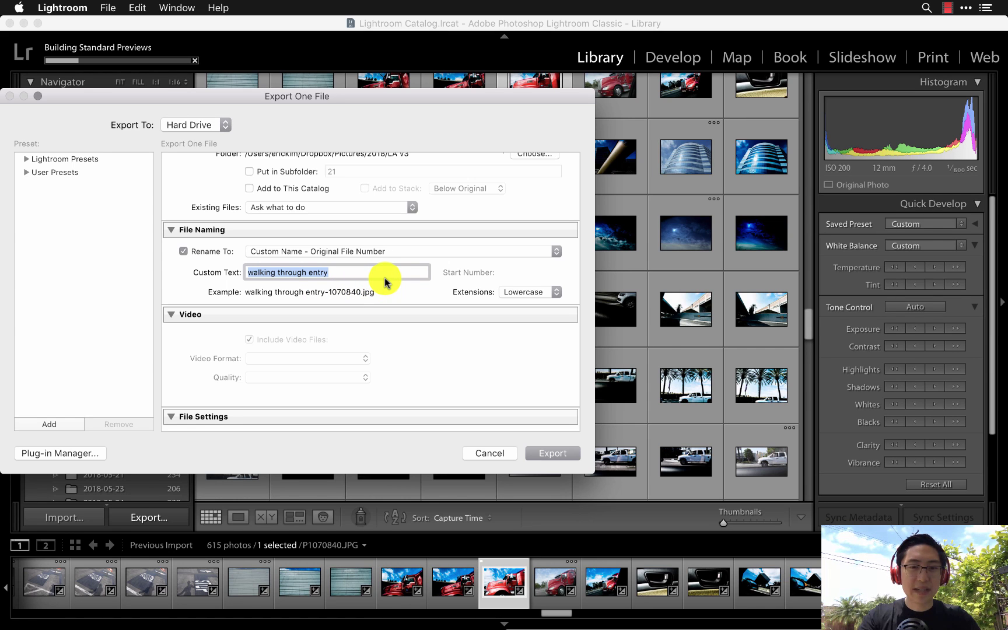
text(red)
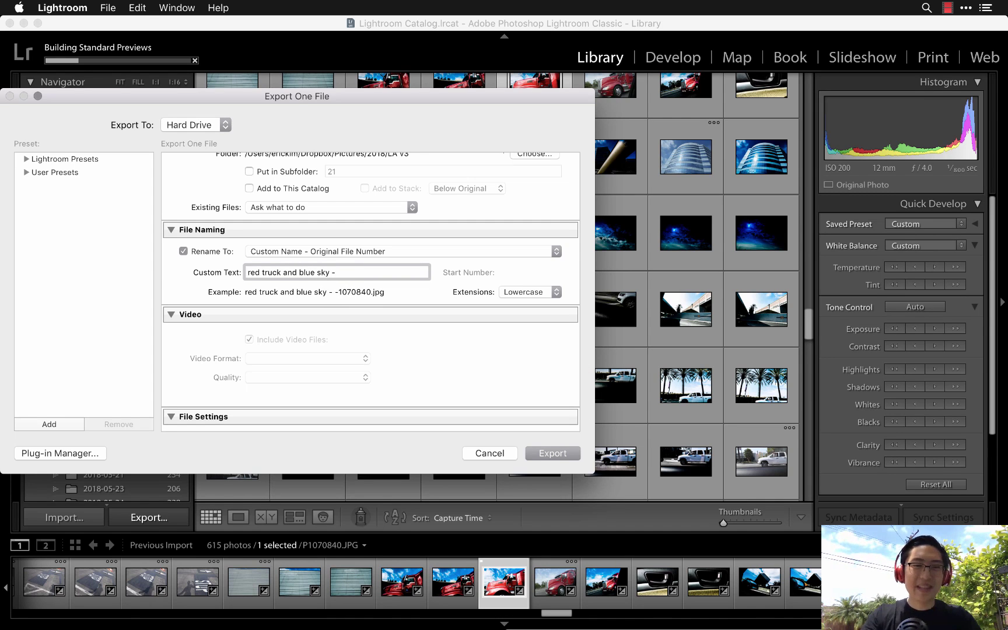
text(truck and blue sky - eric kim photo)
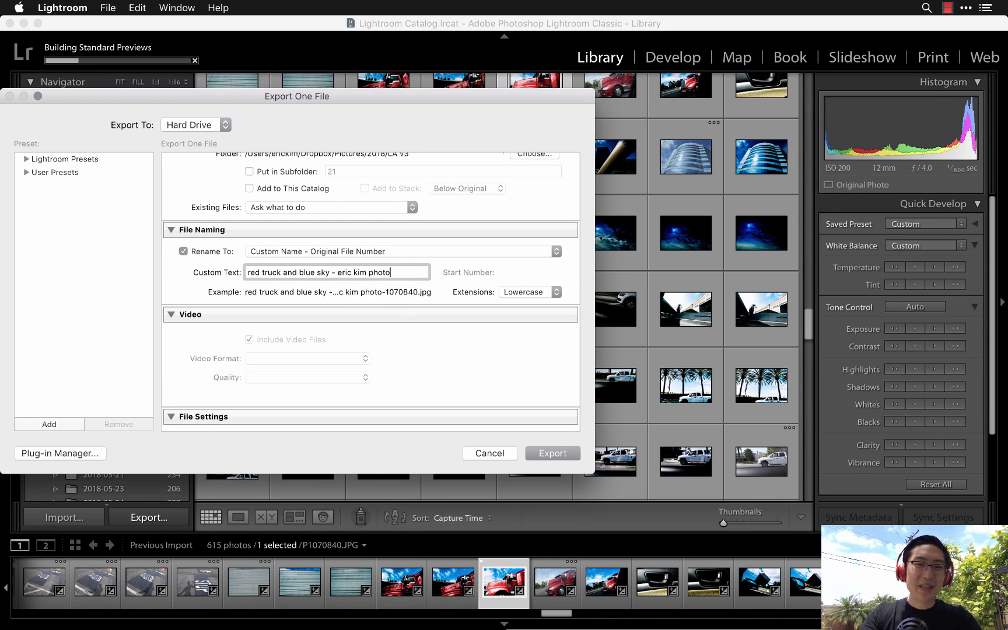
text(graphy - la -)
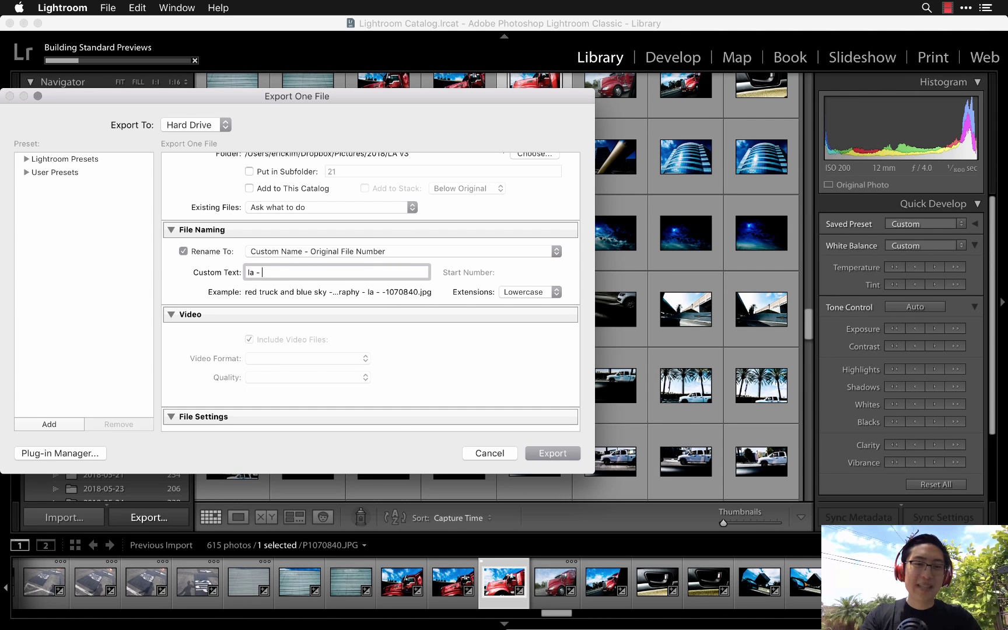
Check the export's JPEG quality, color space, image sizing, output sharpening, metadata and watermark settings
scroll(432, 331, down, 10)
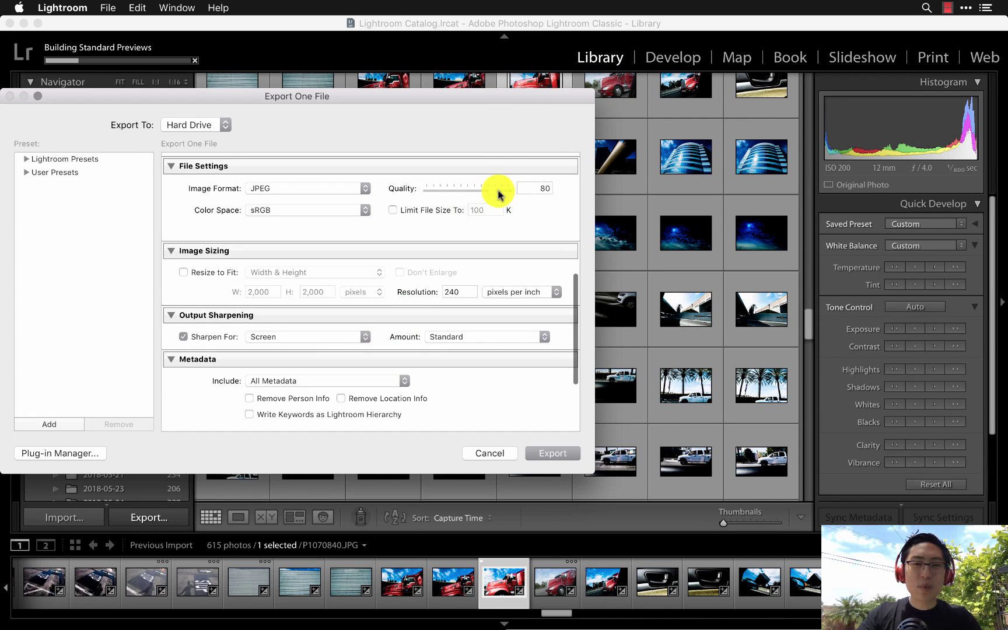
click(533, 191)
click(543, 199)
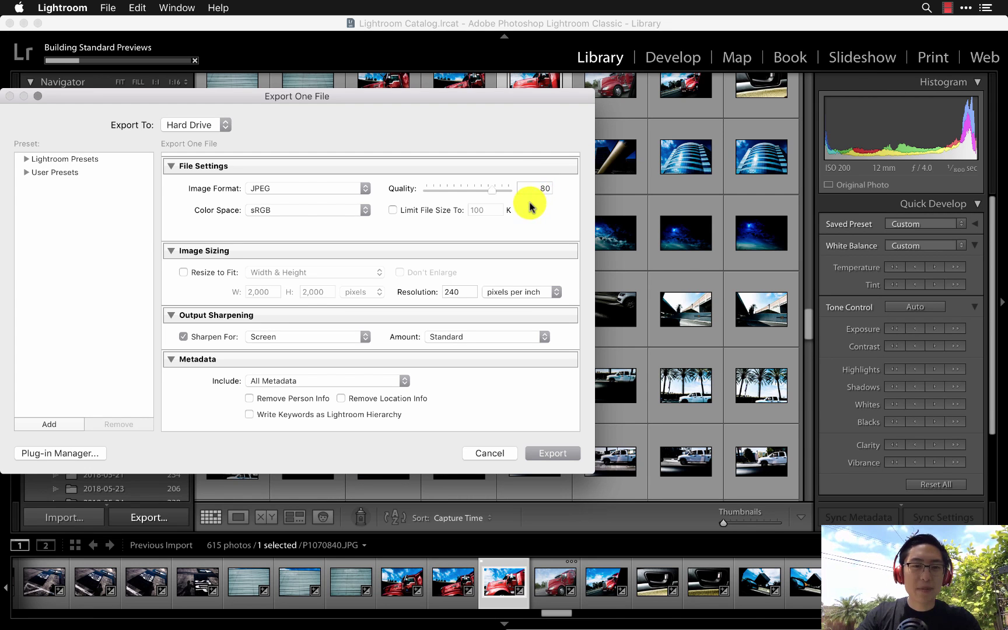
scroll(247, 315, down, 3)
click(201, 255)
click(198, 255)
scroll(315, 301, down, 1)
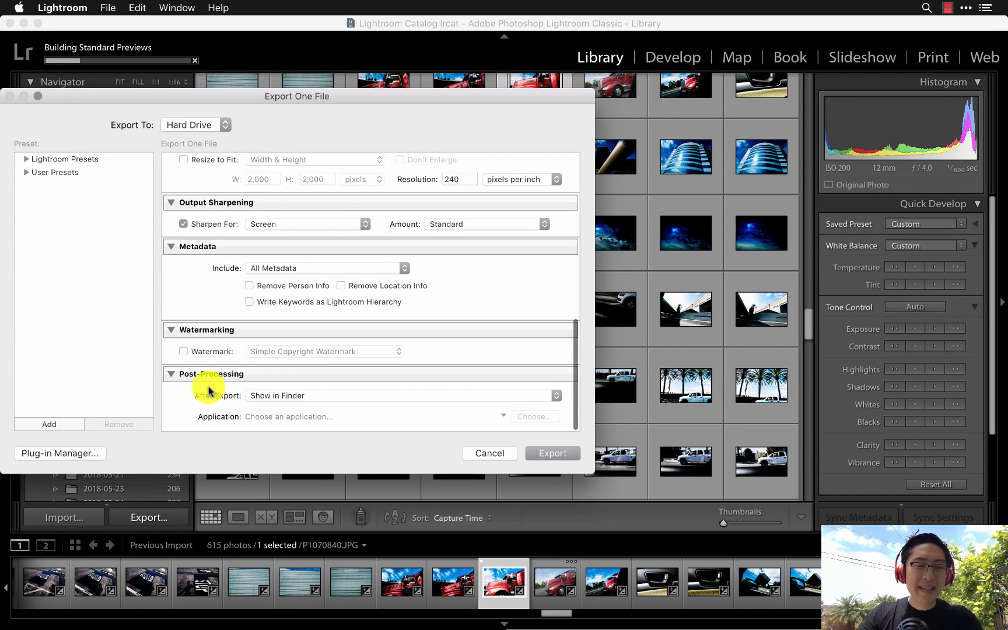
Set the post-processing action after export to Show in Finder and export the red truck photo
click(166, 375)
click(172, 418)
click(268, 394)
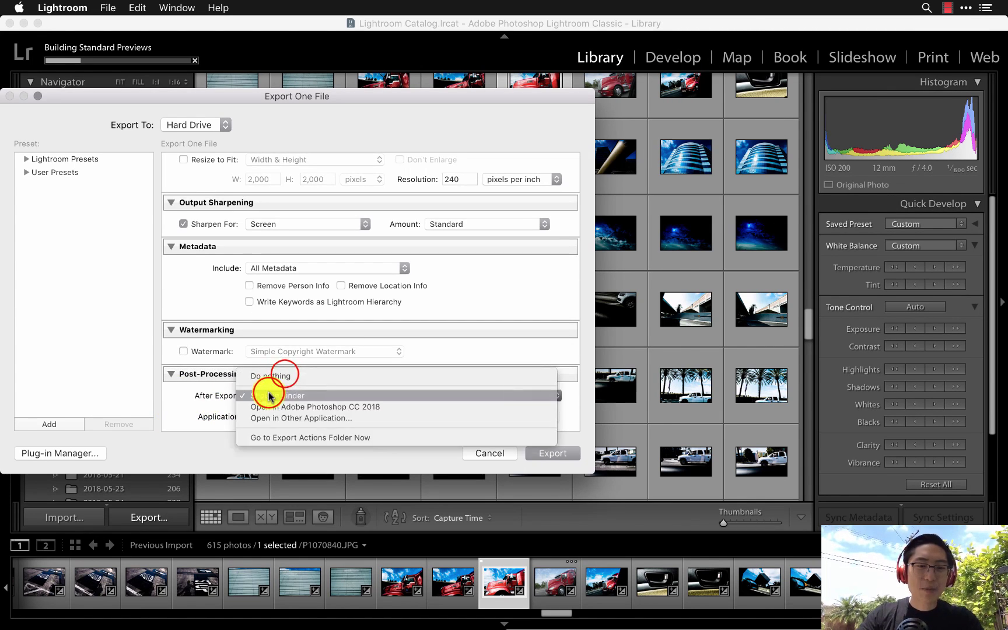
click(277, 388)
click(281, 396)
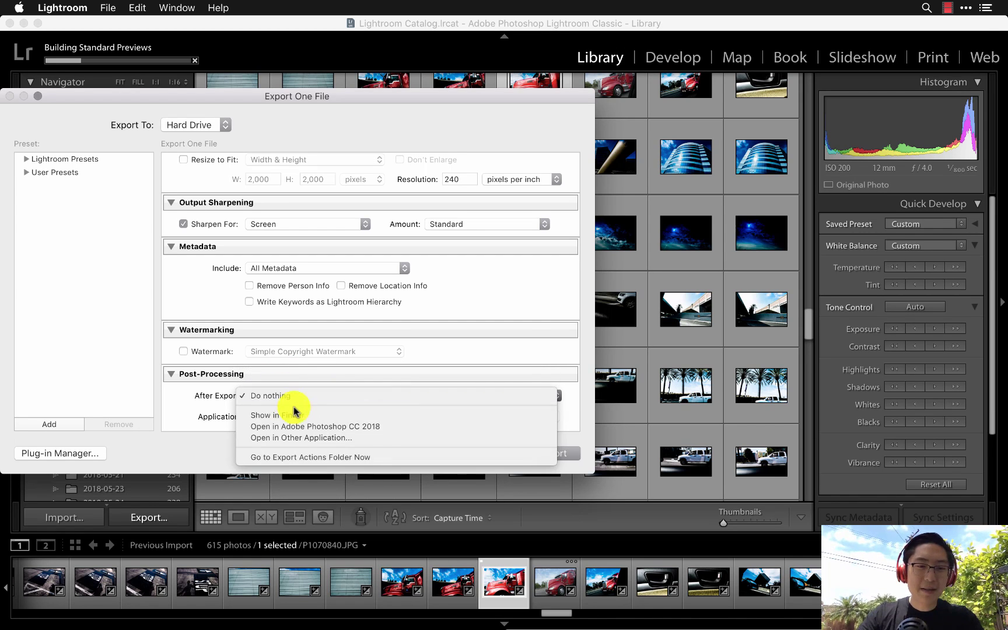
click(292, 411)
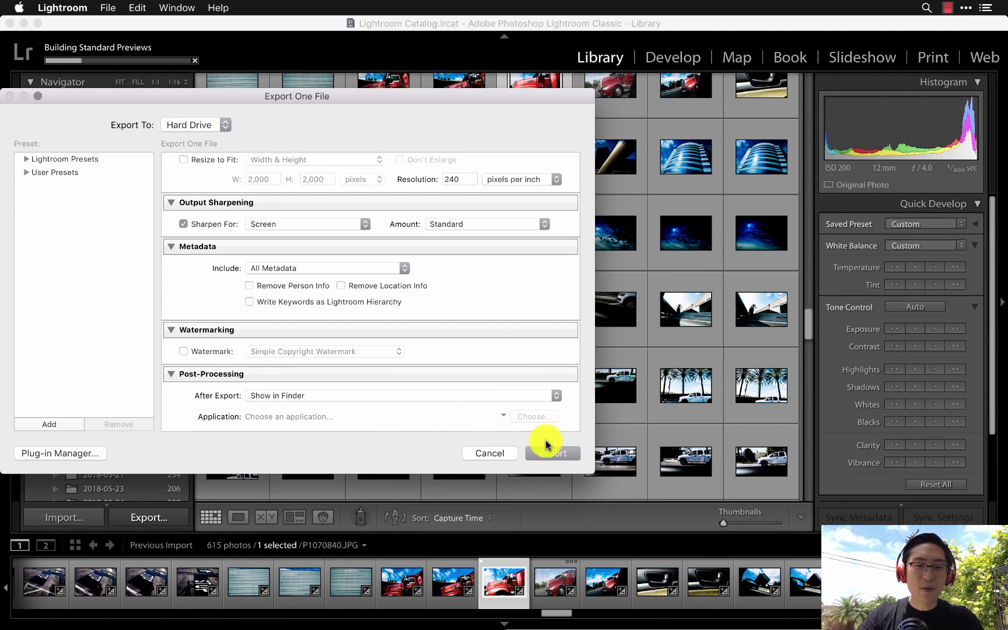
click(549, 453)
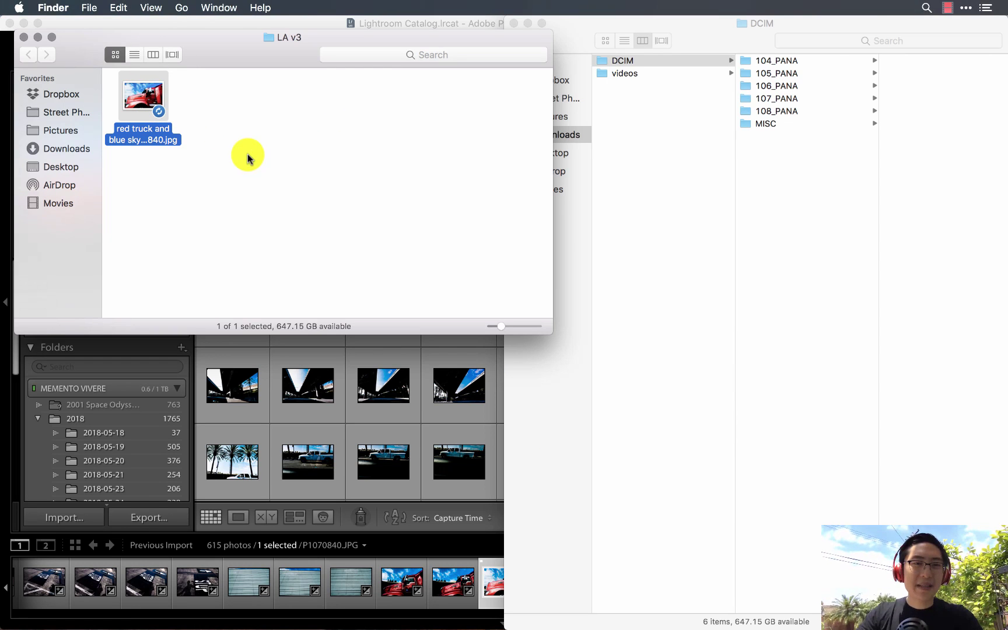
Preview the exported red truck JPEG enlarged from the LA v3 folder in Finder, and return to Lightroom
click(148, 54)
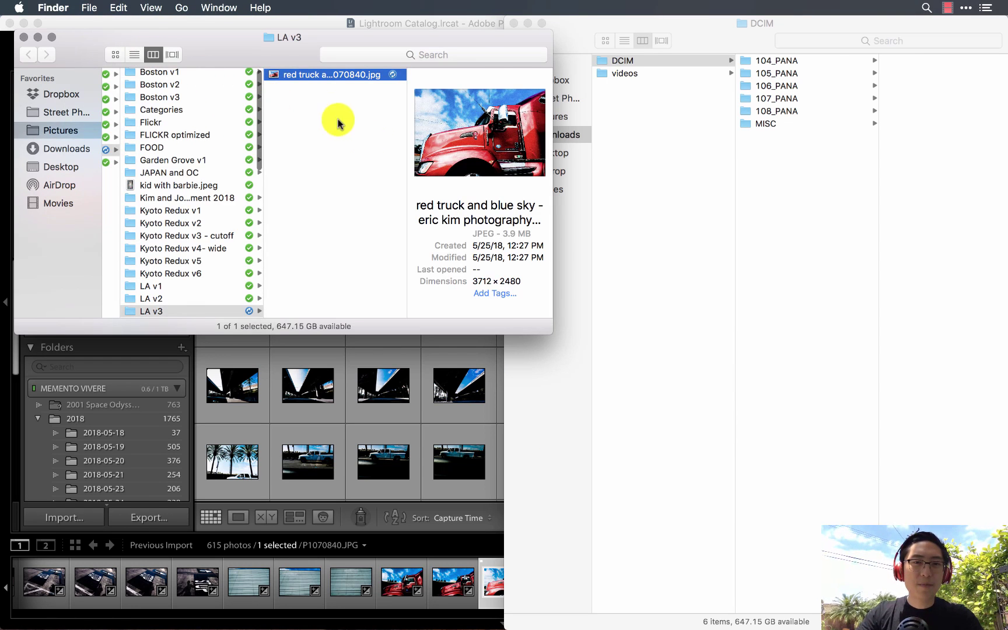
scroll(236, 207, down, 2)
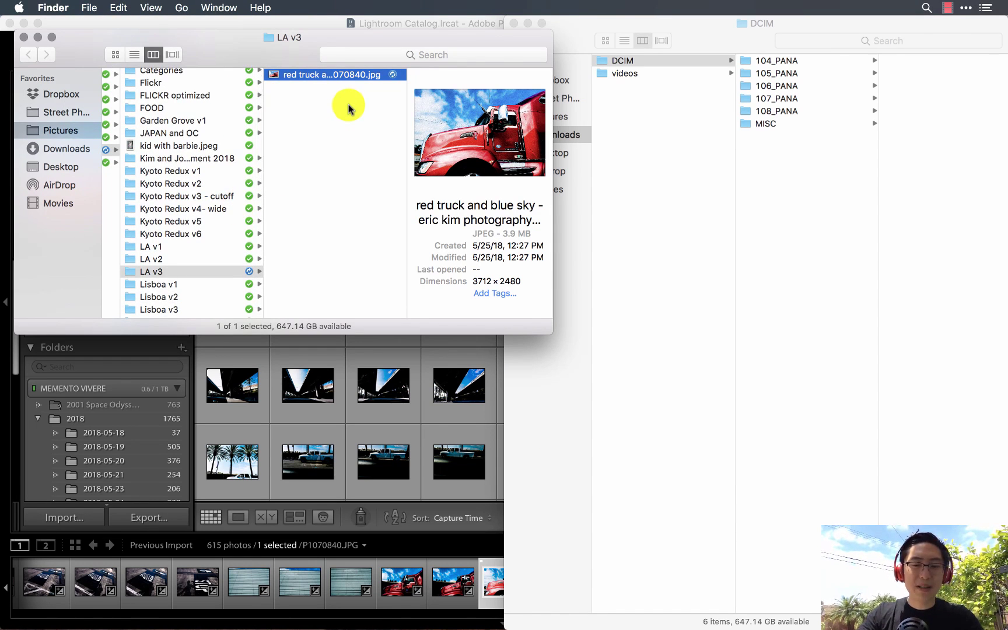
key(space)
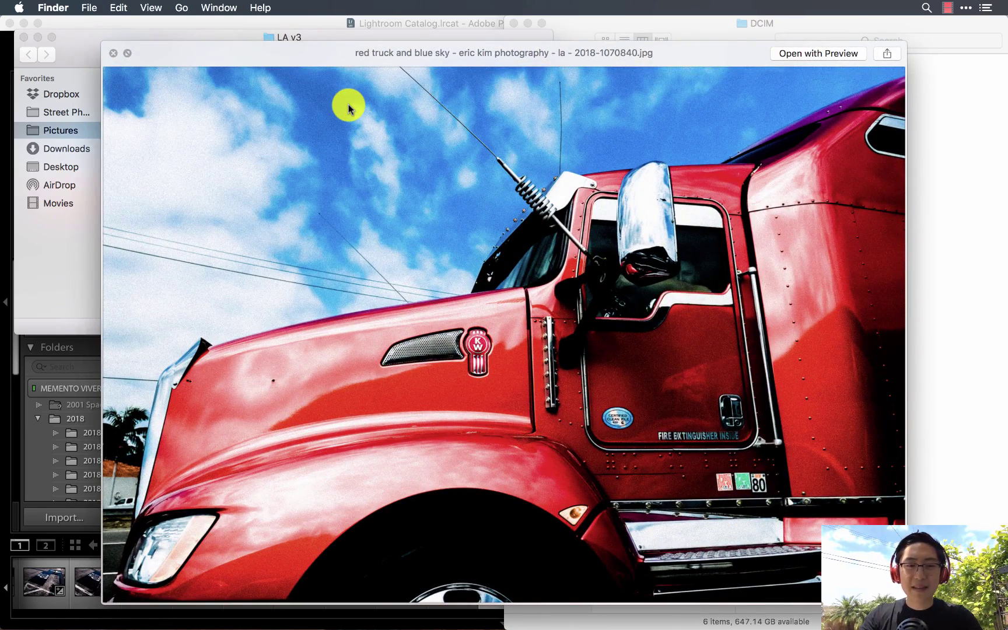
key(space)
click(375, 438)
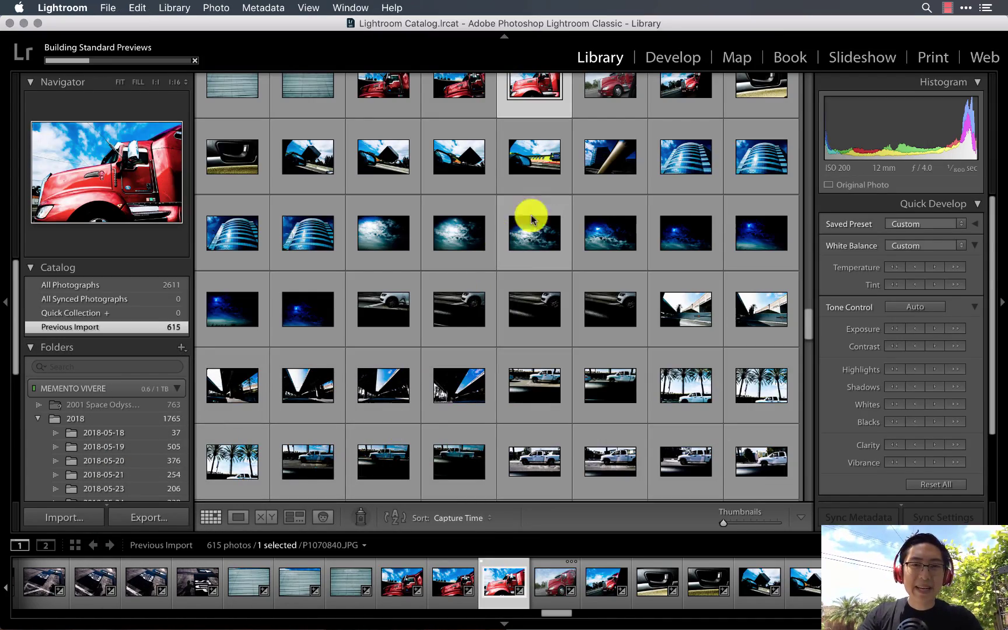
Expand the grid by hiding the side panels and flag the car mirror shot with the colorful Discovery Cube building as a pick
scroll(560, 263, up, 2)
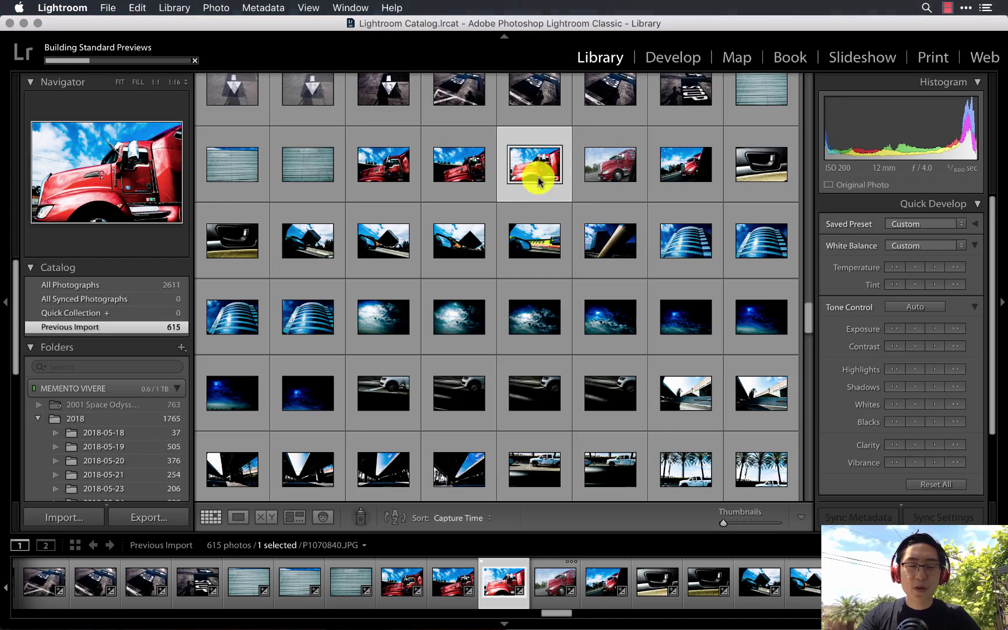
scroll(551, 198, up, 5)
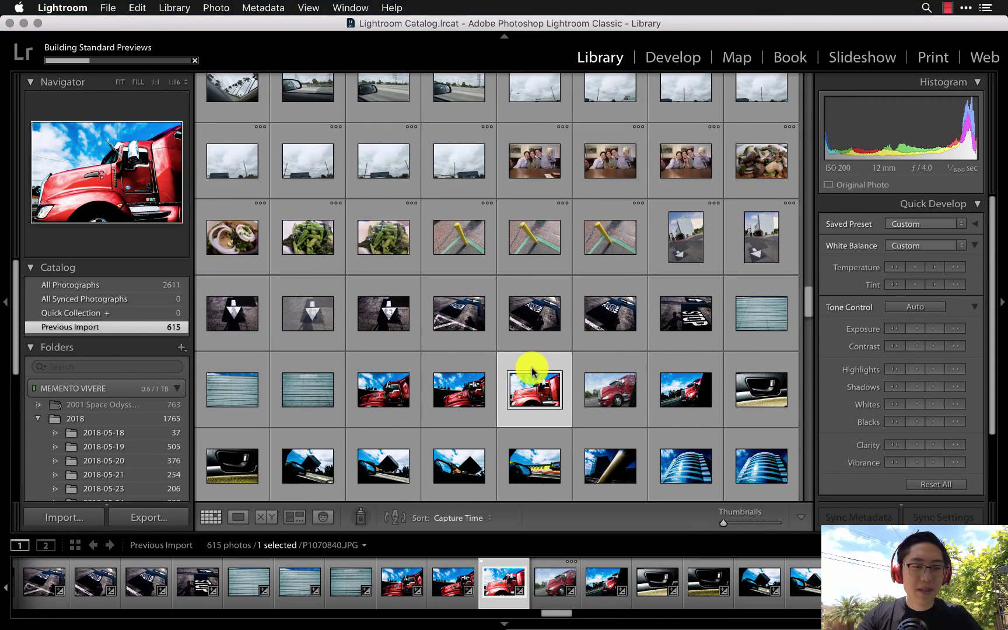
key(shift+Tab)
scroll(571, 365, down, 3)
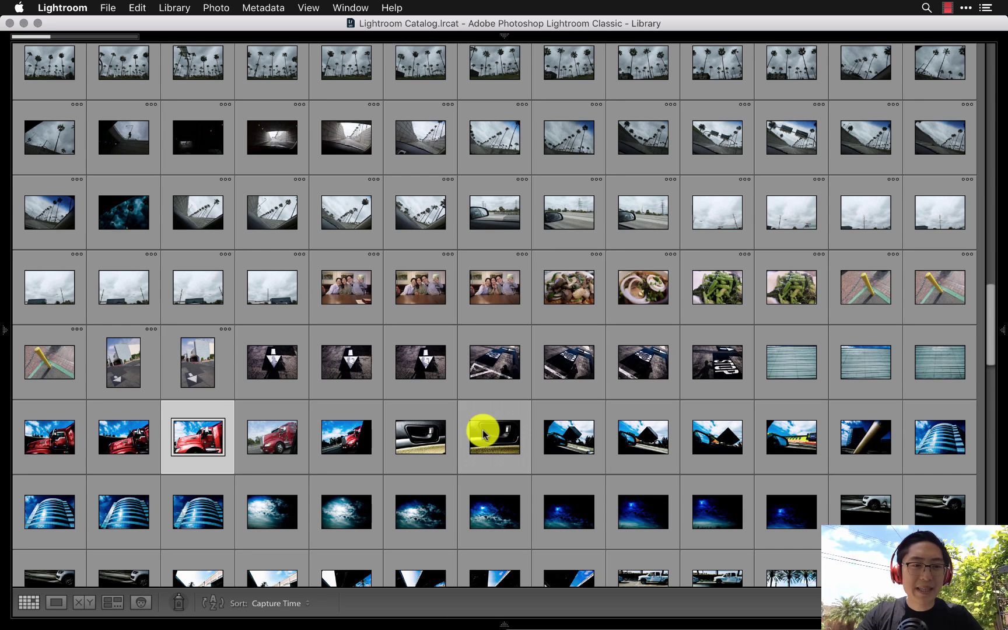
scroll(503, 468, up, 2)
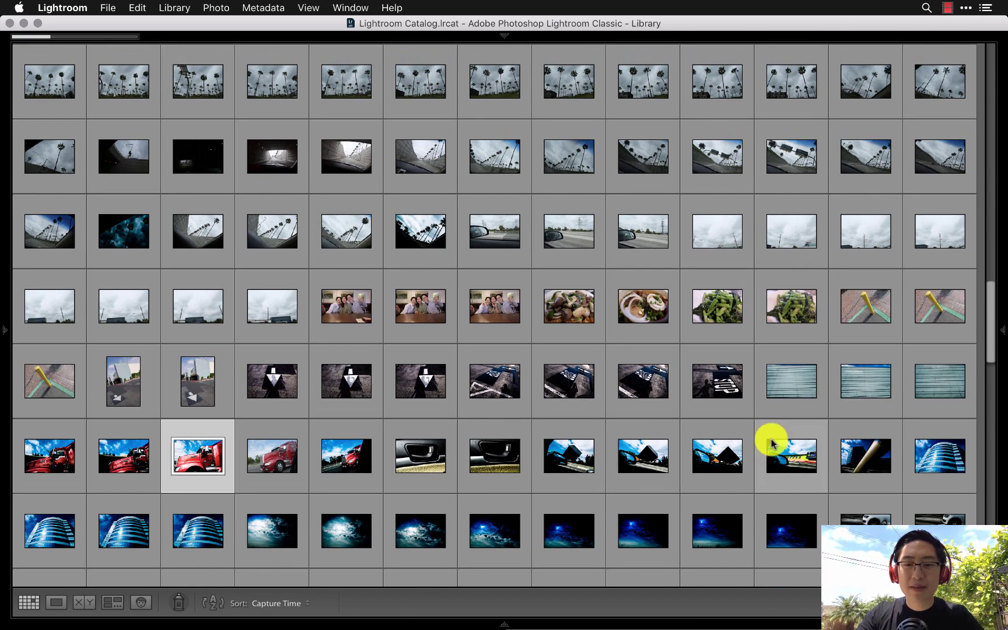
double_click(791, 443)
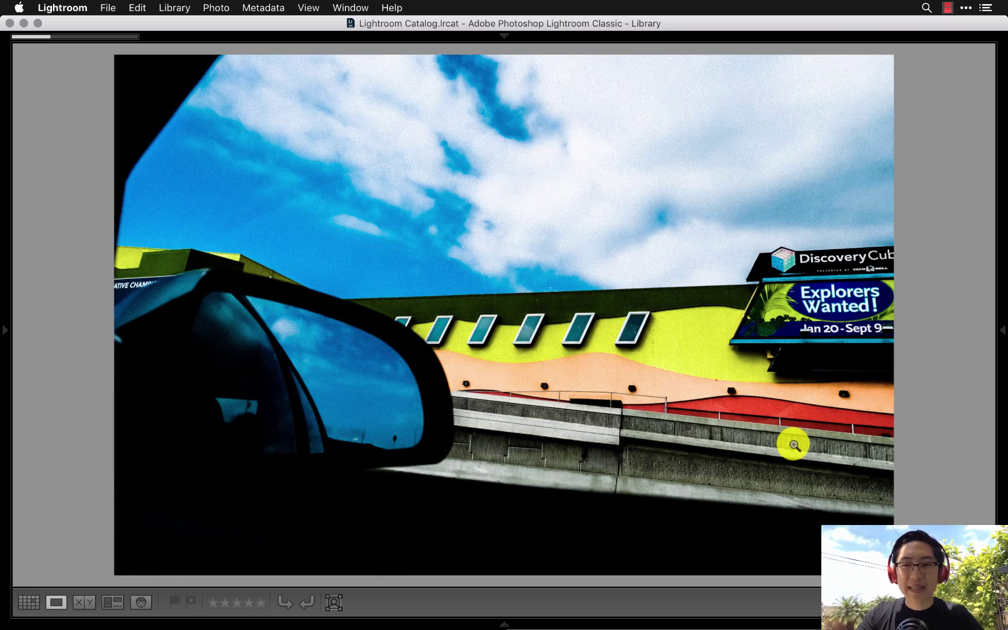
key(p)
key(g)
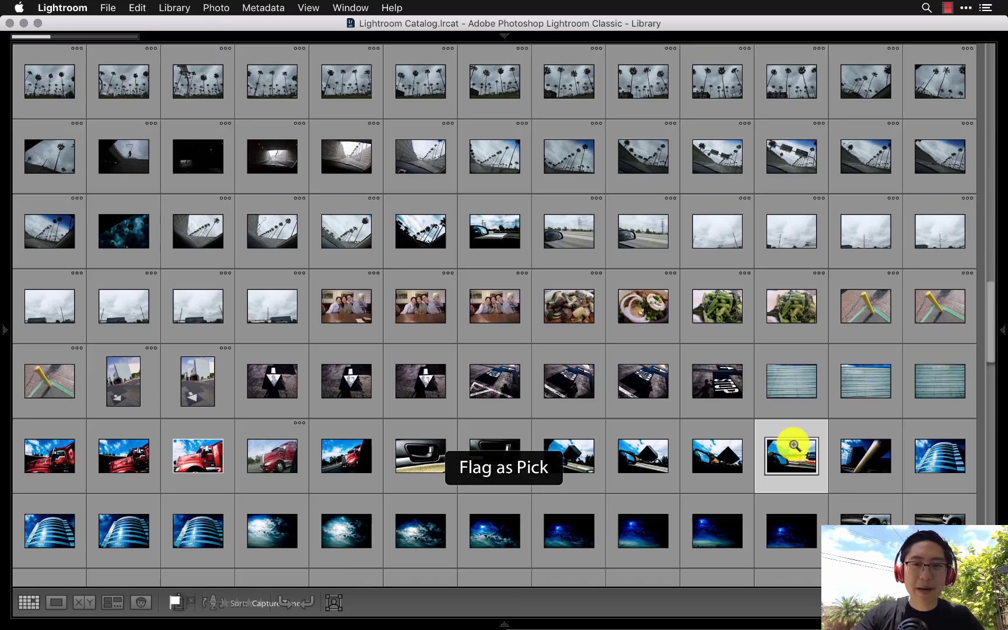
Flag the silhouette photo of the person with a suitcase as a pick
scroll(533, 378, up, 5)
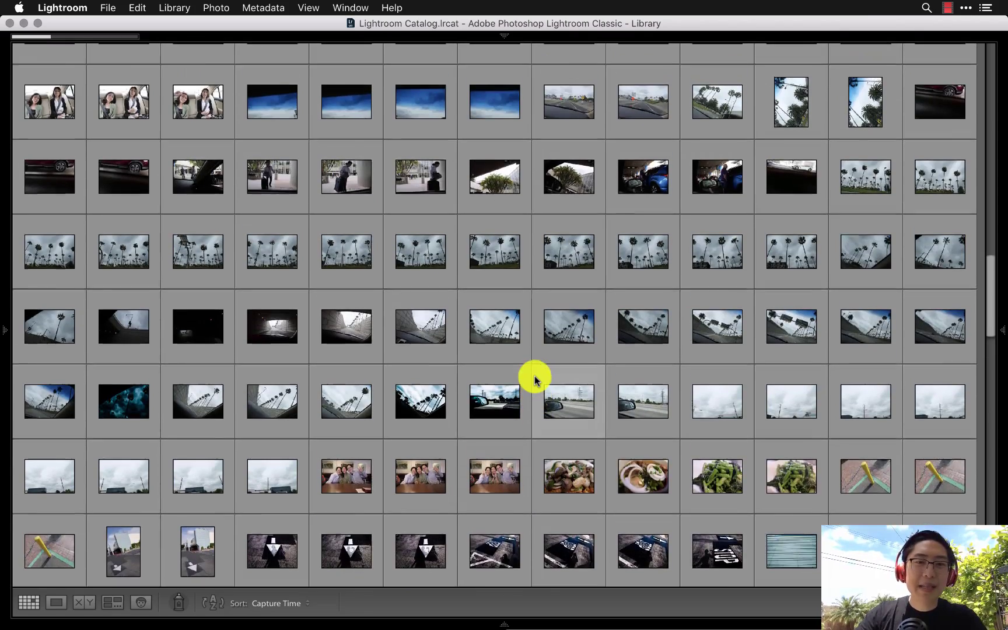
scroll(535, 379, up, 2)
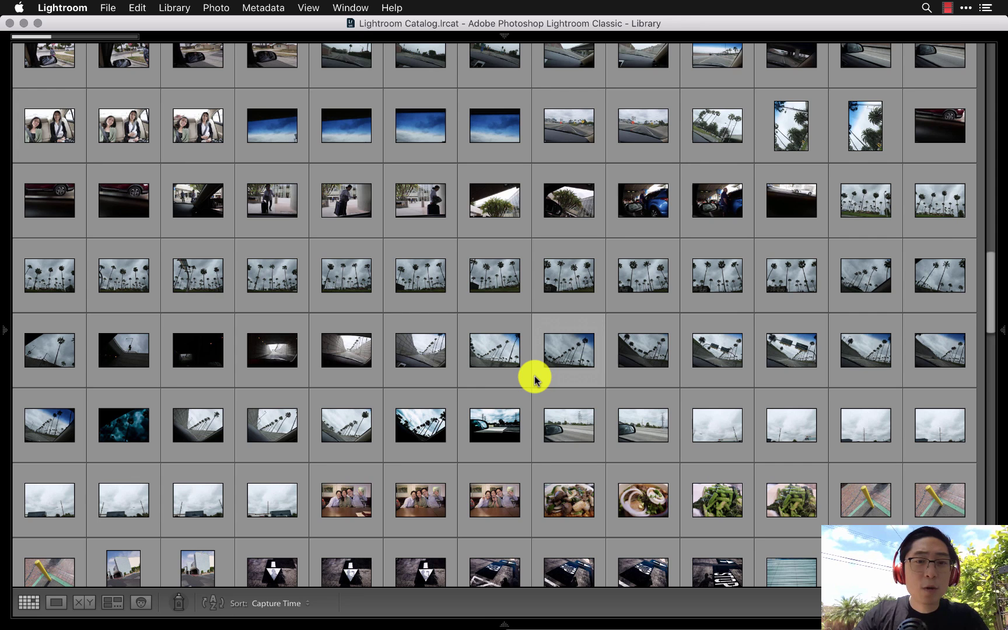
scroll(534, 377, up, 6)
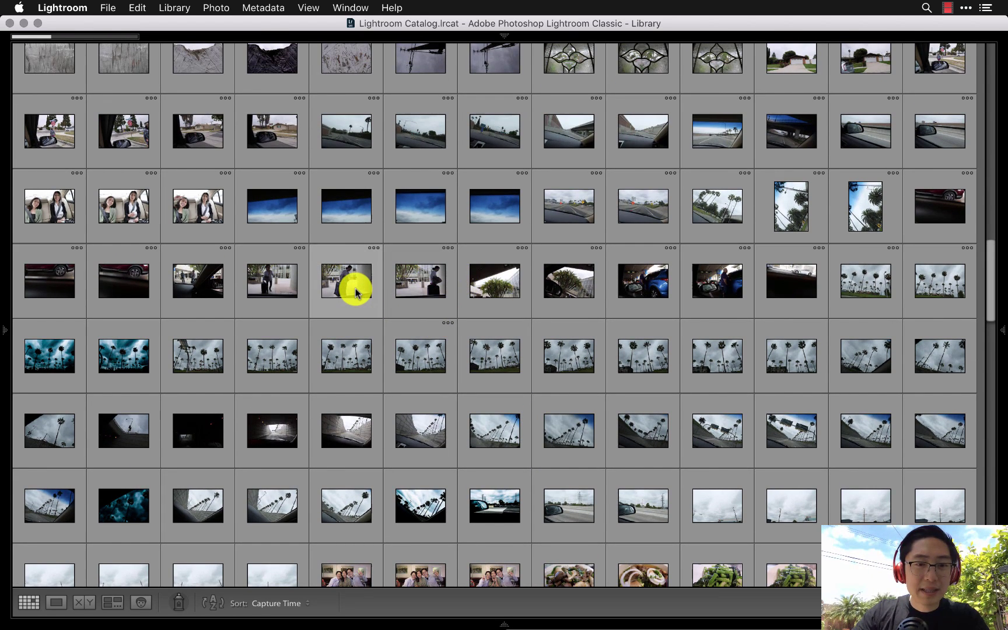
click(352, 286)
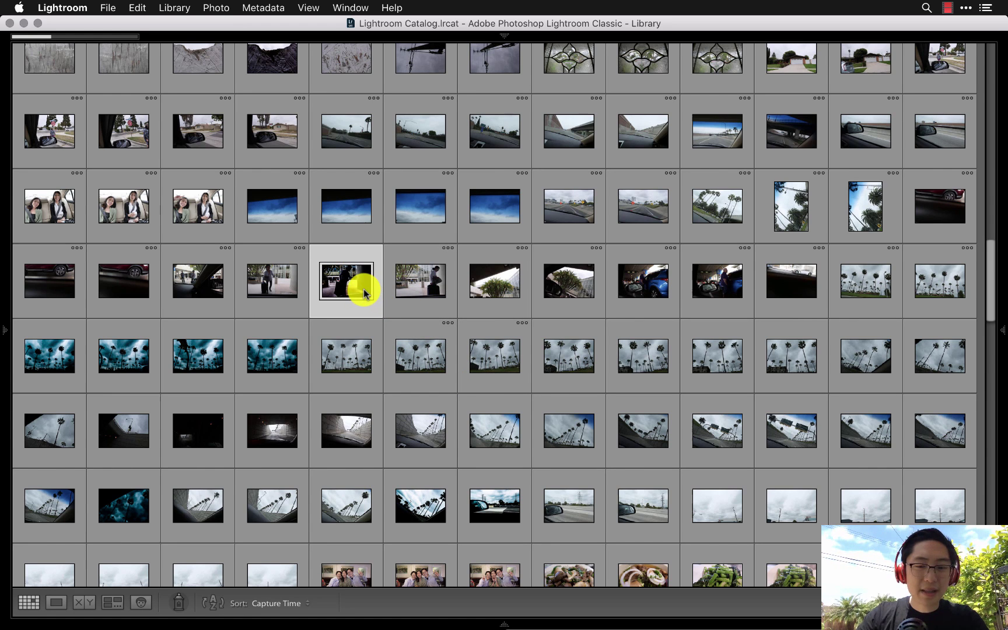
key(p)
Flag the skull emblem photo, shot between the palm tree and red tail light images, as a pick
scroll(363, 291, up, 2)
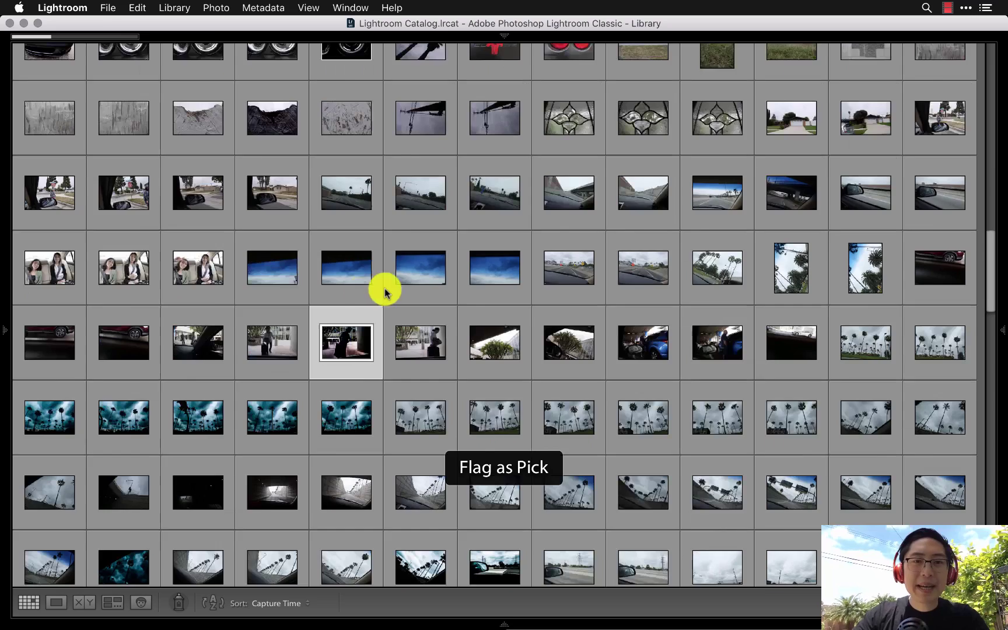
scroll(364, 292, up, 6)
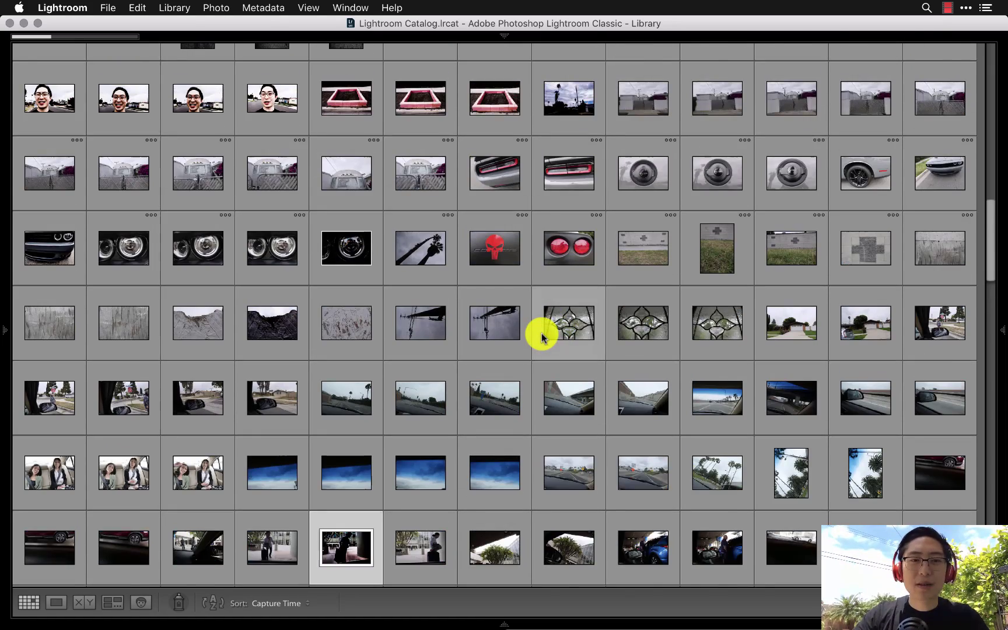
scroll(541, 336, up, 2)
click(493, 288)
scroll(509, 296, up, 2)
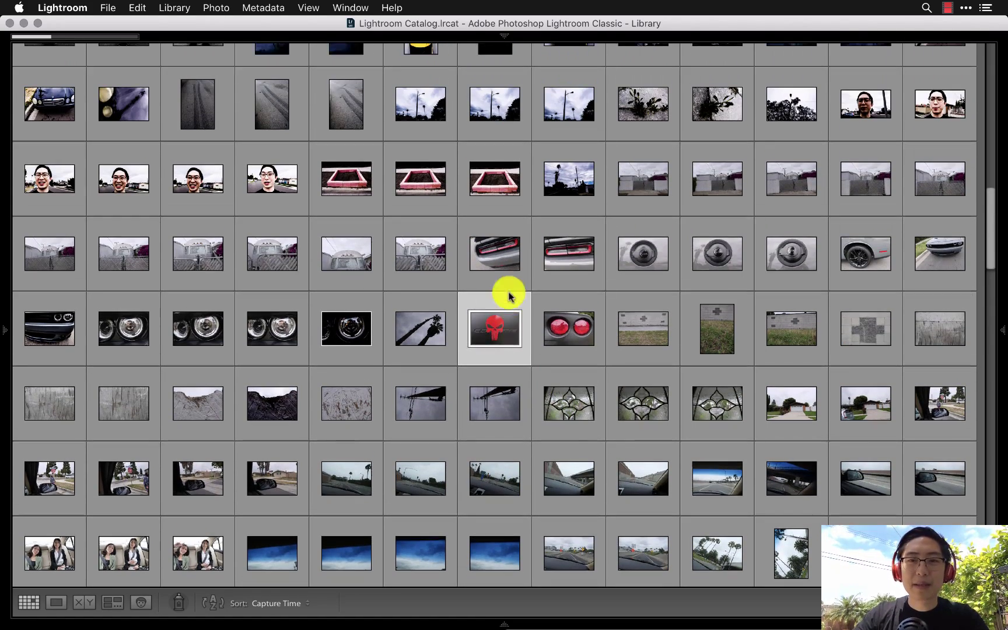
key(p)
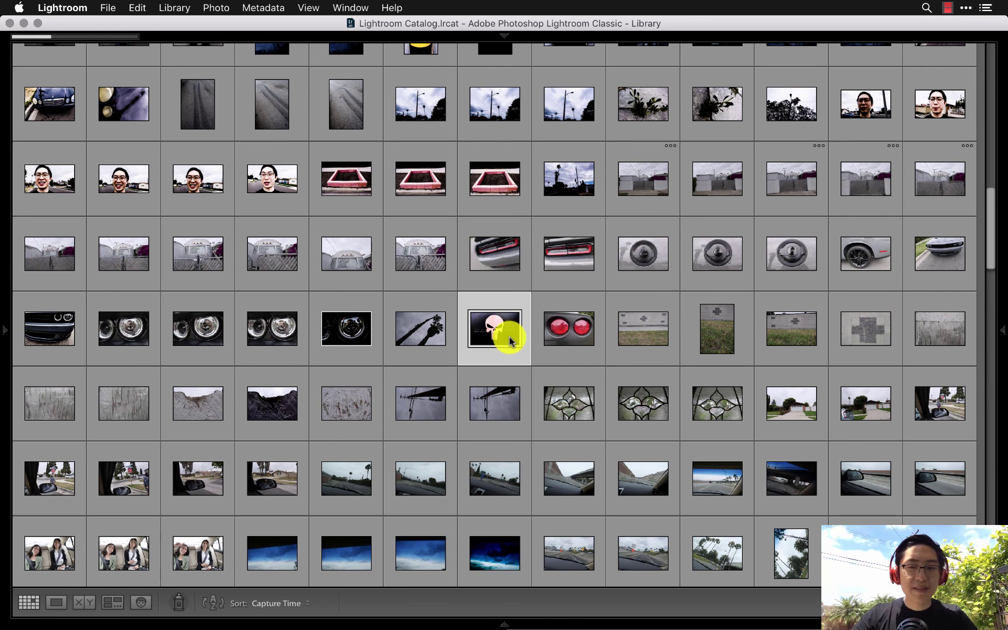
Filter the previous import to flagged photos and open the rainbow-colored pavement shot in Loupe view
key(shift+Tab)
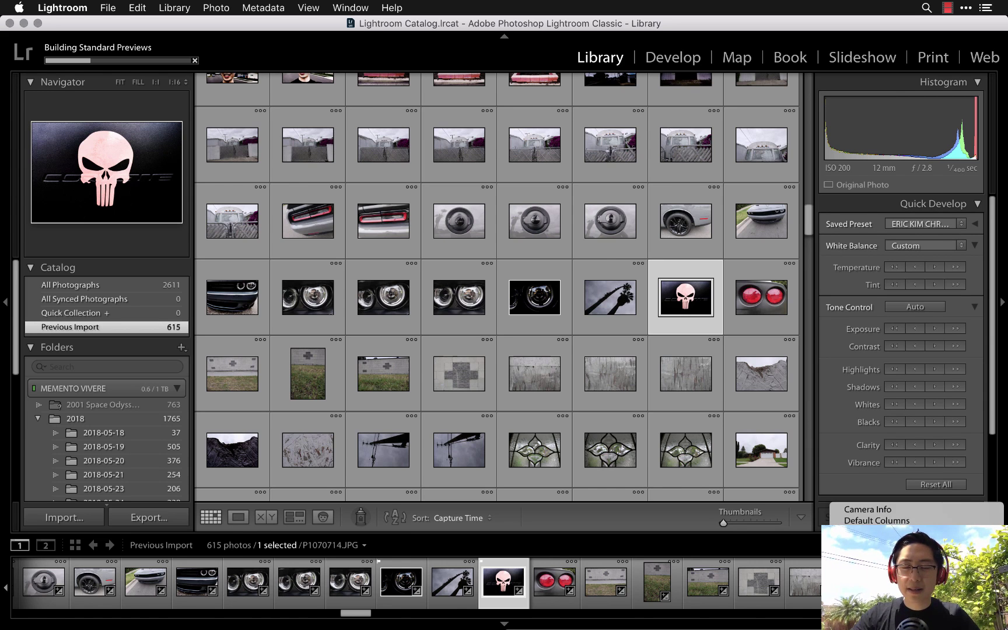
click(863, 542)
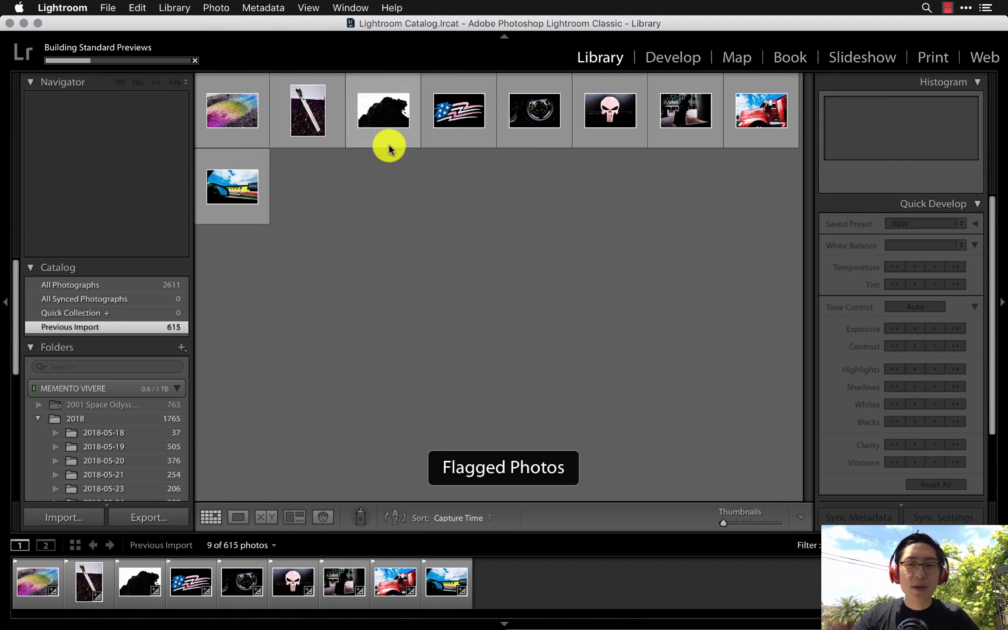
click(239, 114)
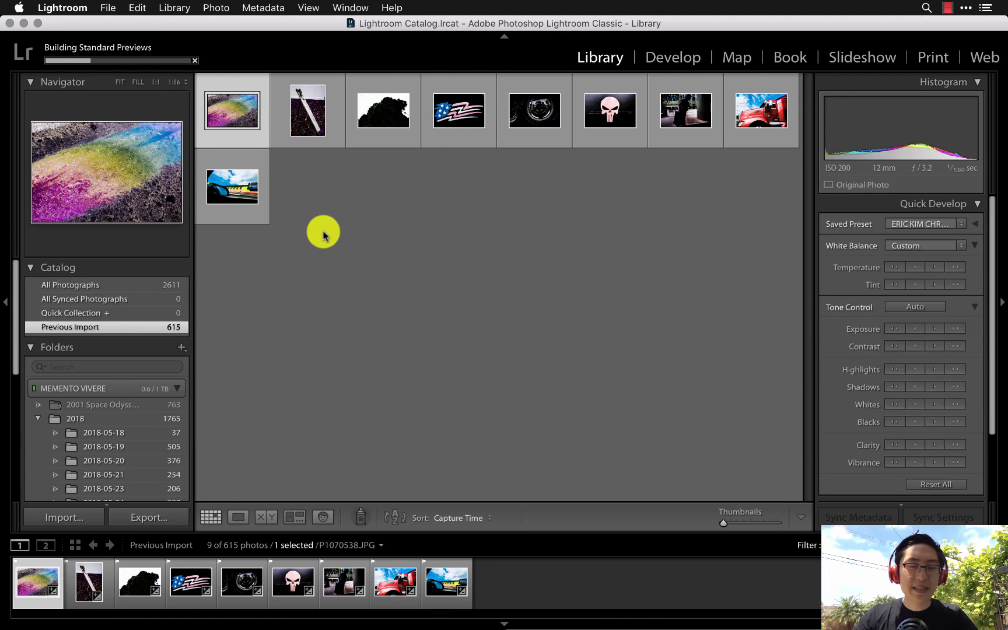
key(e)
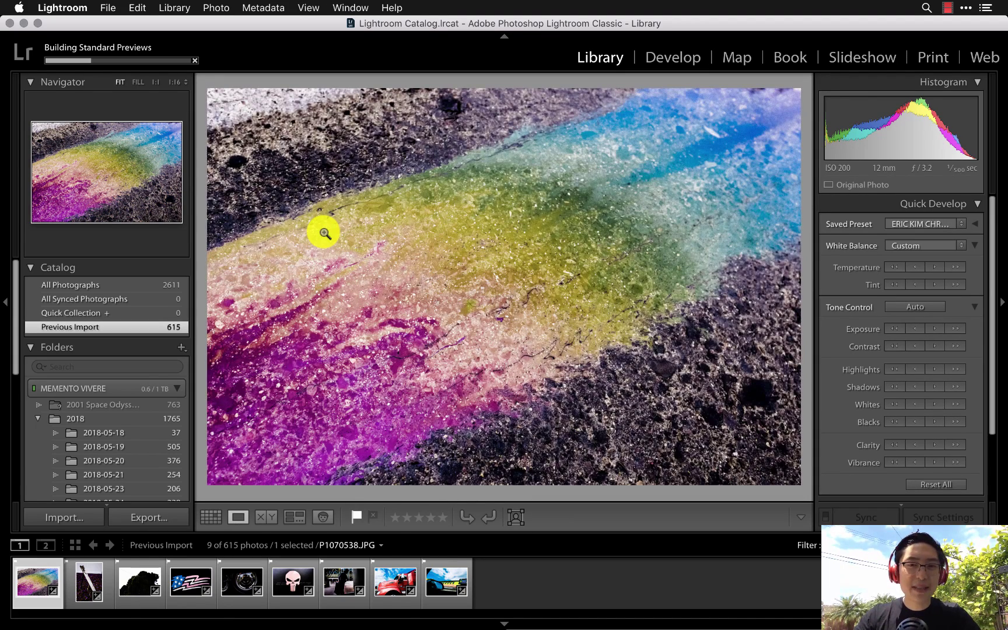
Review the flagged photos one after another in Loupe view, through to the car mirror shot
key(Right)
key(Right)
key(Right)
key(Right)
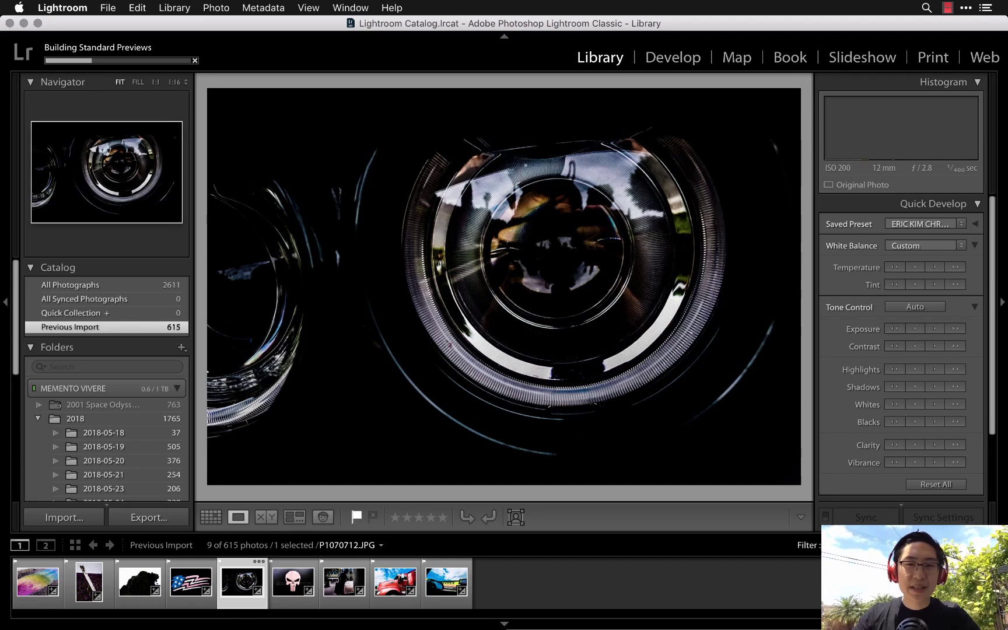
key(Right)
key(Right)
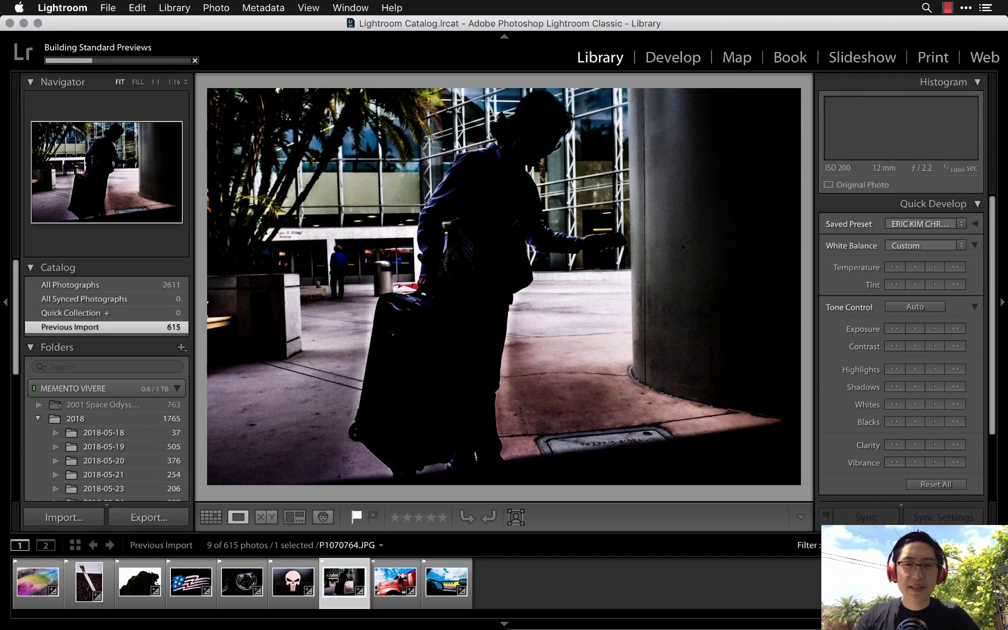
key(Right)
key(Right)
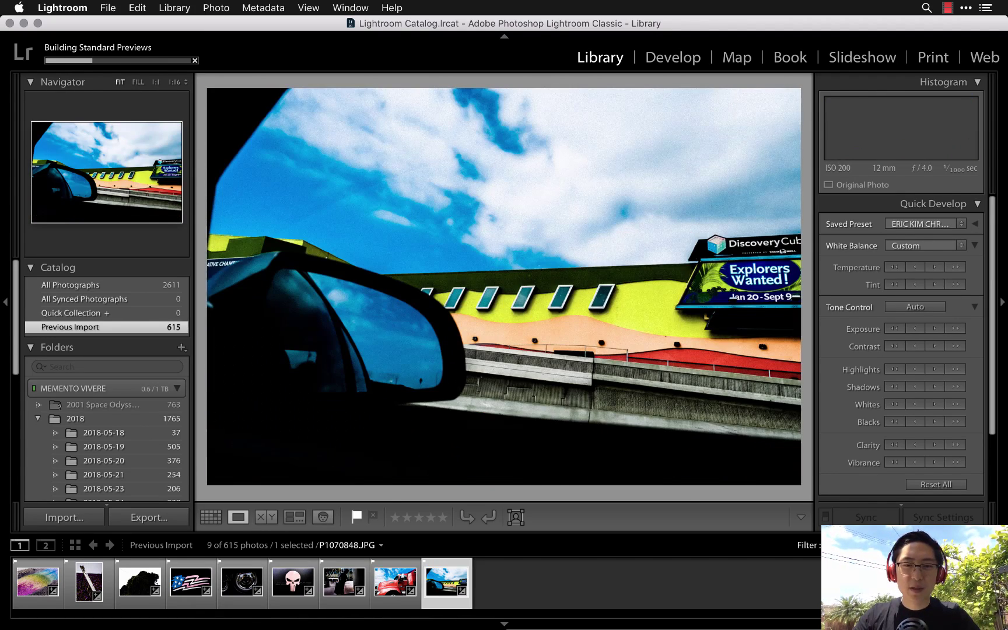
key(Left)
key(Right)
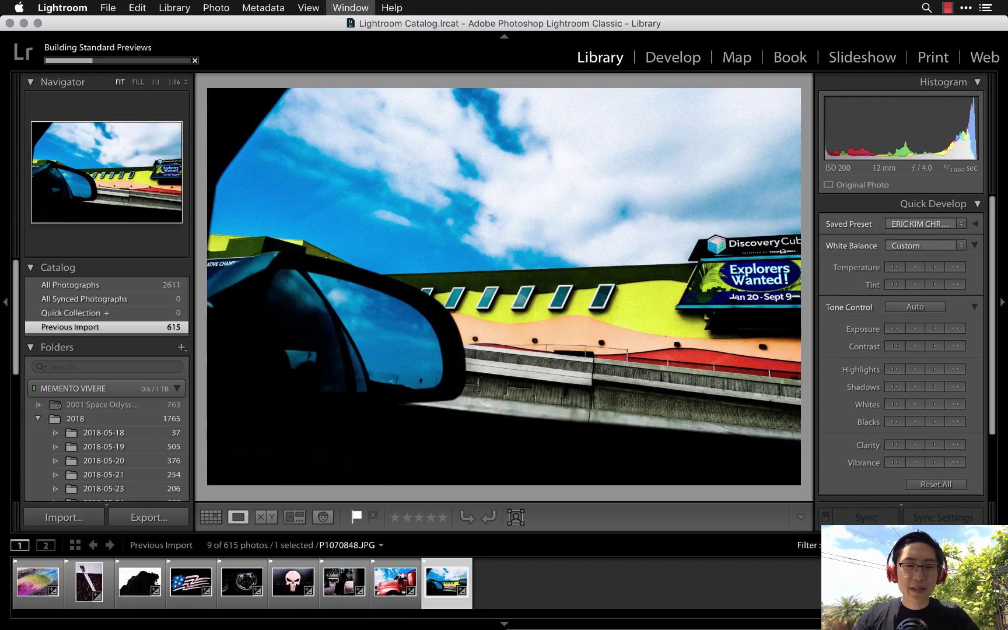
Examine the flagged photos in full-screen preview, going backward from the car mirror shot to the painted flag
key(f)
key(Left)
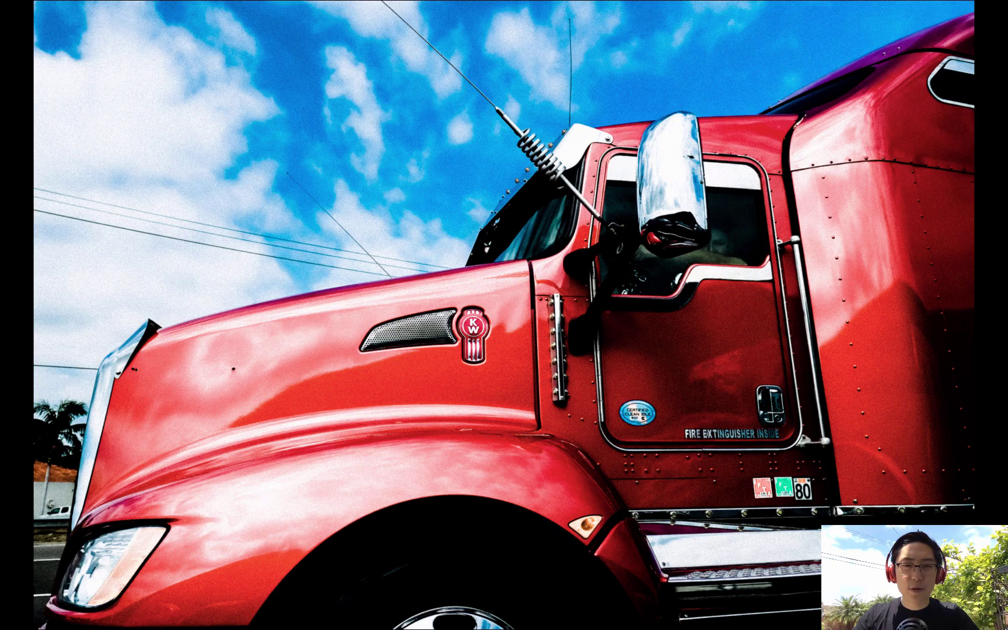
key(Left)
key(Left)
key(Left)
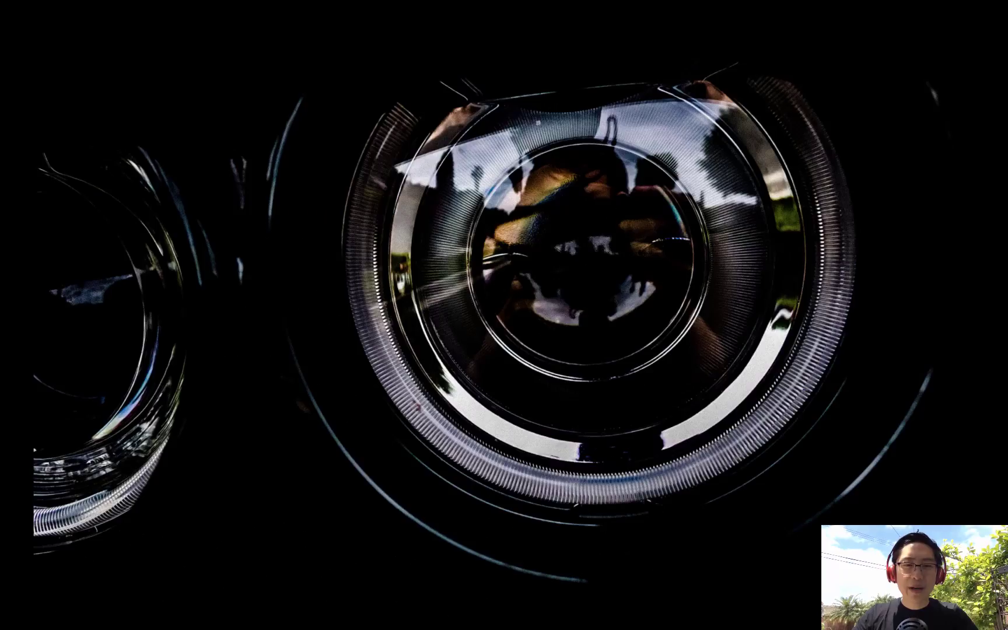
key(Left)
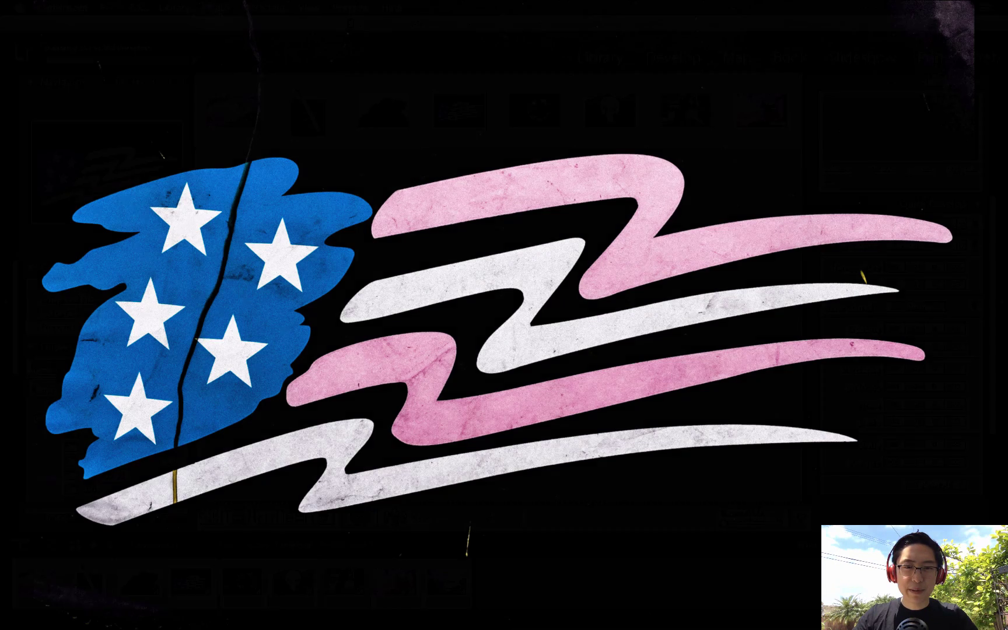
key(Escape)
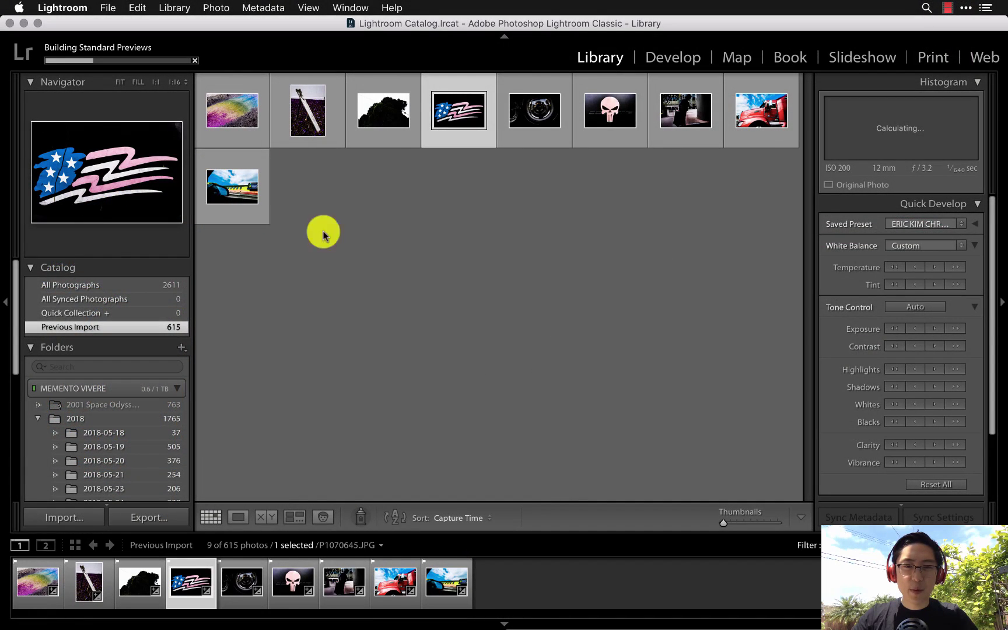
Open the car headlight photo from the flagged selection in Loupe view
click(530, 117)
key(e)
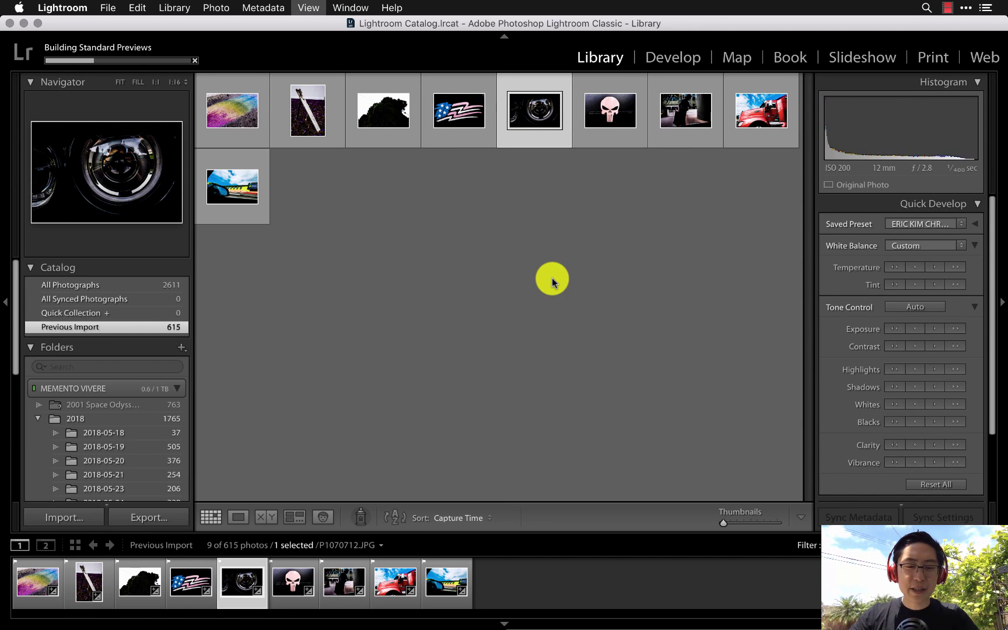
click(981, 202)
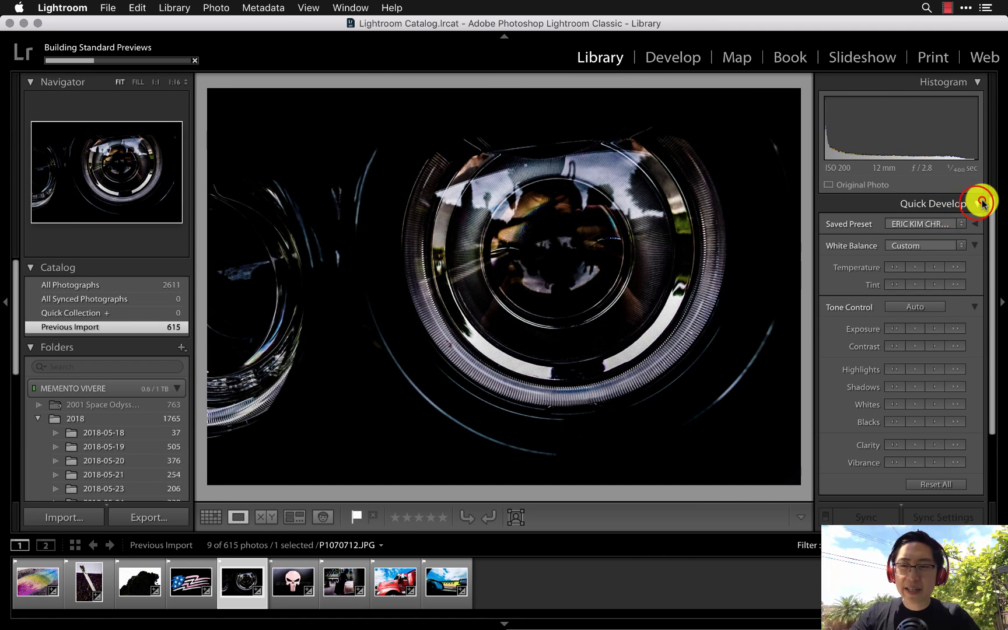
click(980, 202)
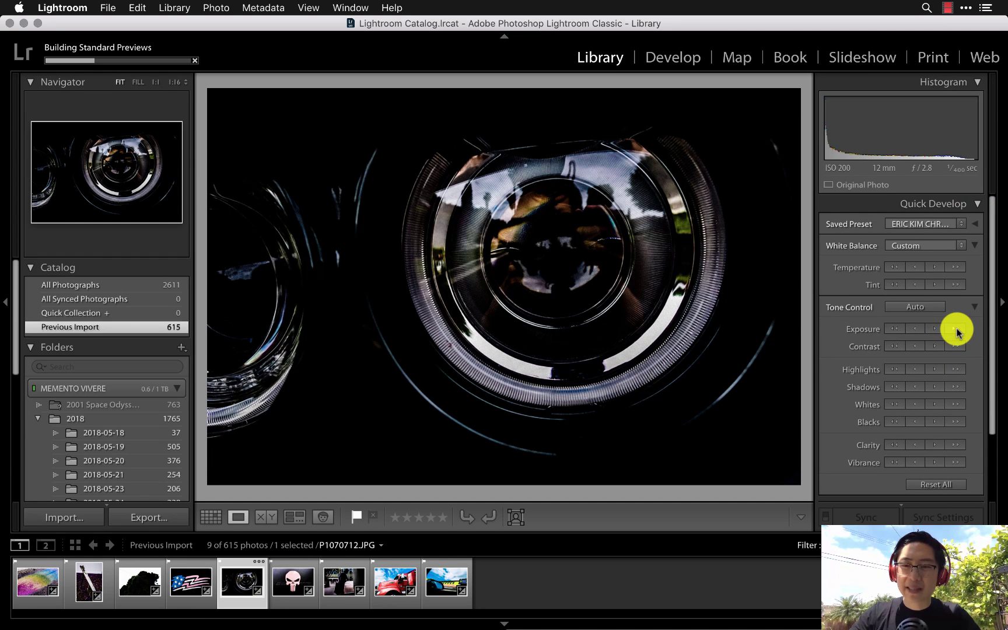
Compare lighter and darker exposures on the car headlight photo with Quick Develop and leave it brightened
click(955, 329)
click(893, 329)
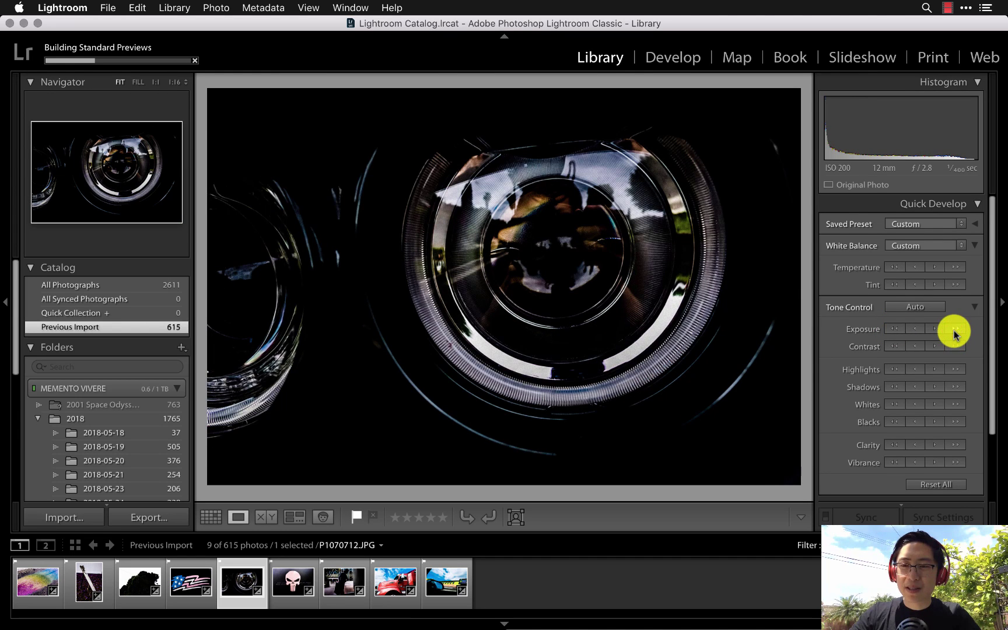
click(954, 330)
click(893, 330)
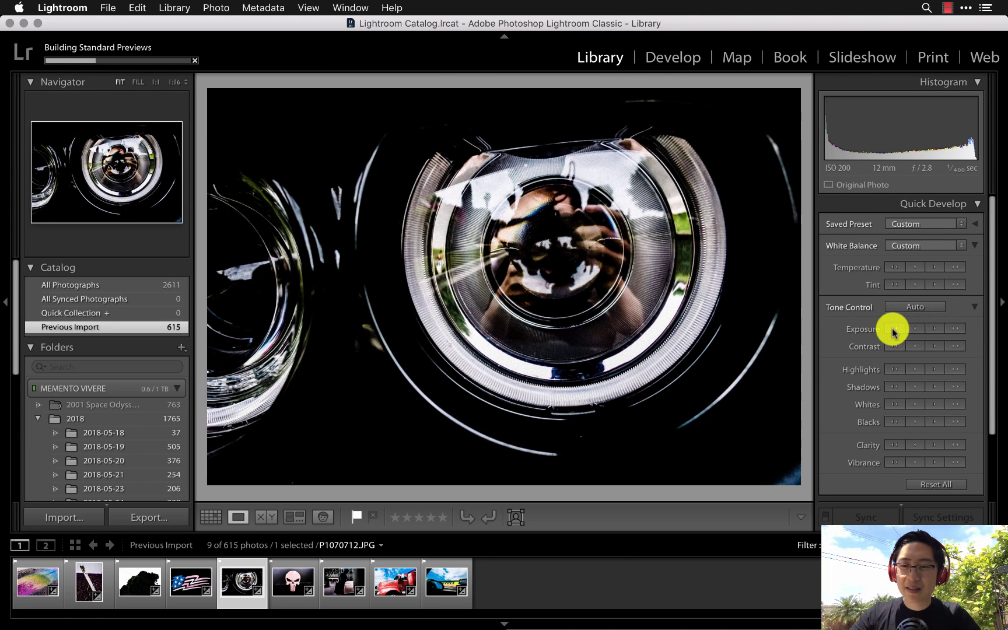
click(935, 329)
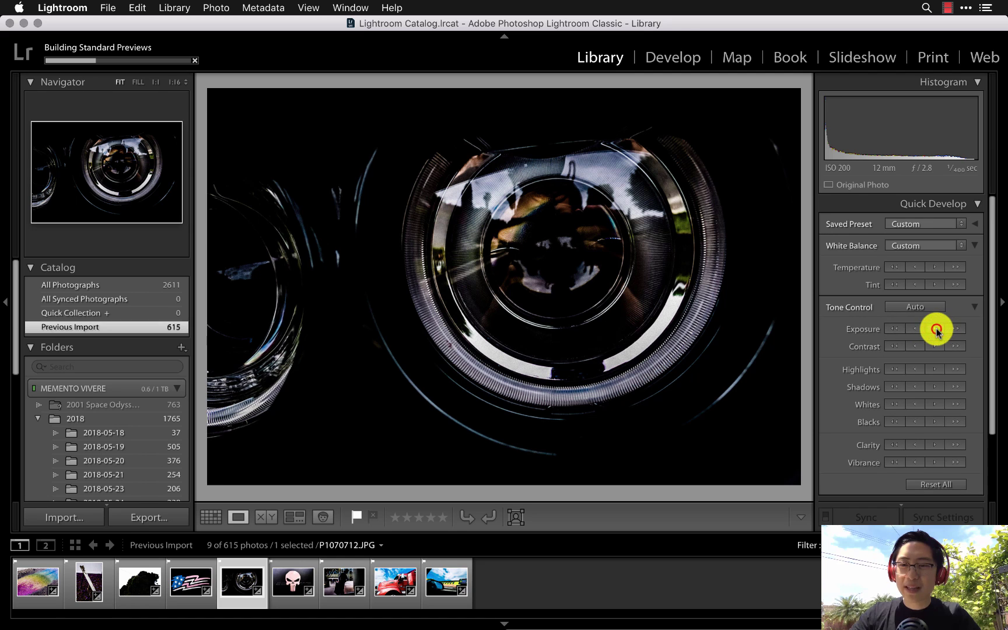
click(912, 328)
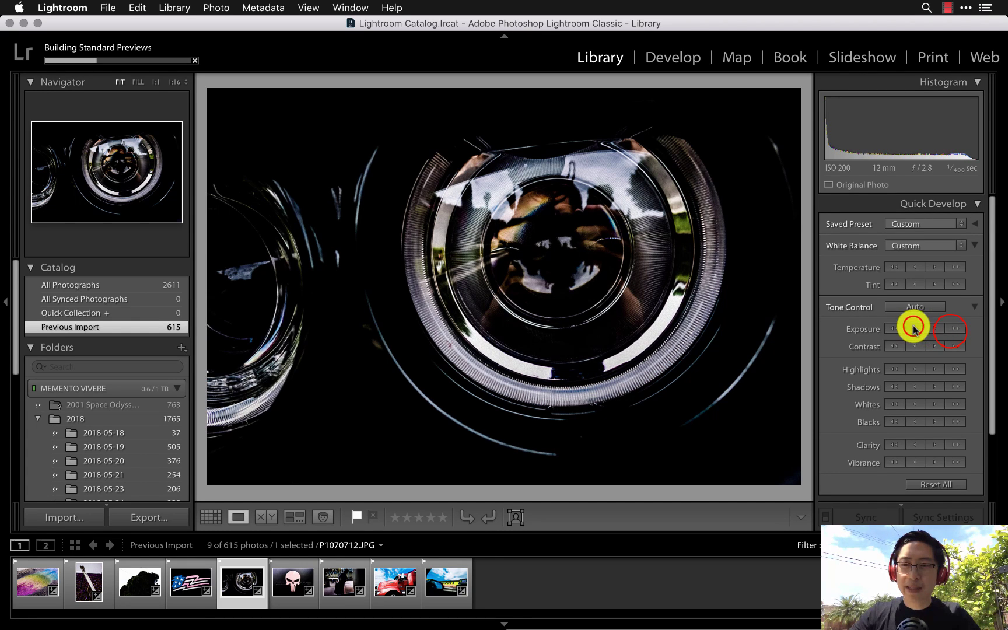
click(949, 332)
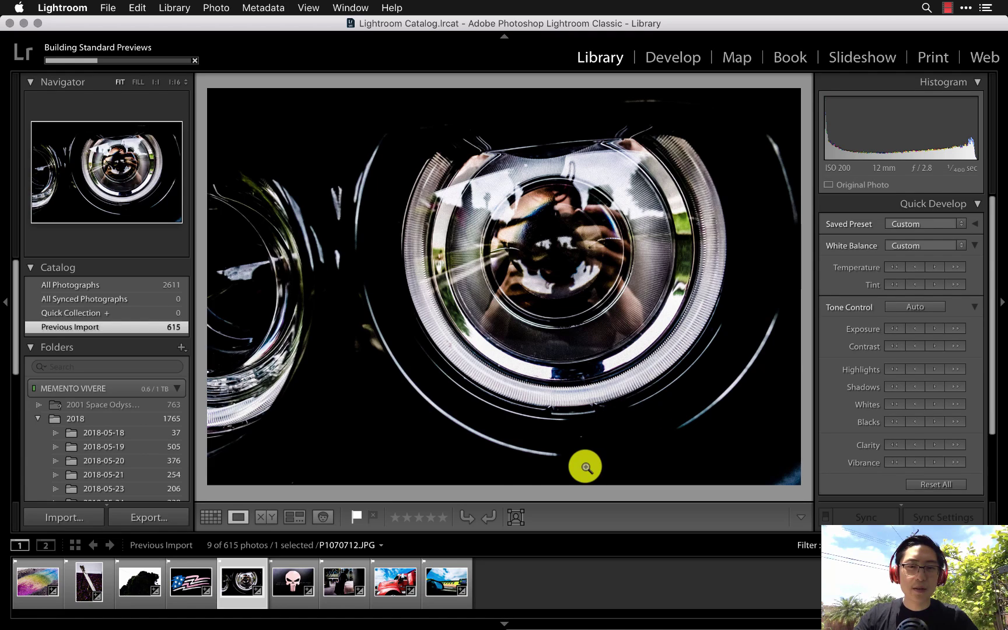
Move through the flagged photos from the rainbow pavement shot to the tree silhouette and brighten the tree photo's exposure
click(26, 581)
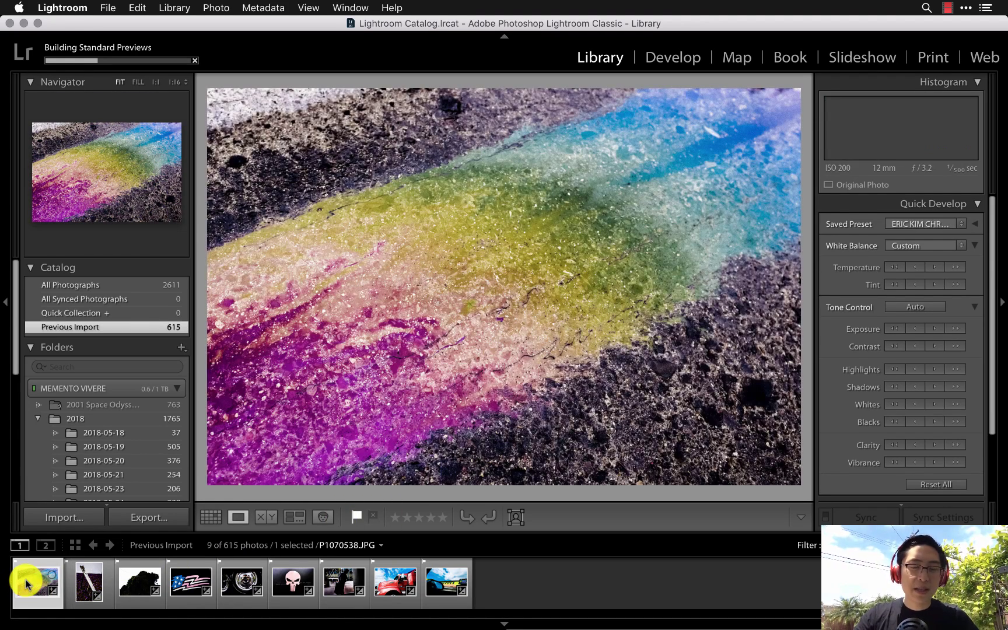
key(Right)
key(Right)
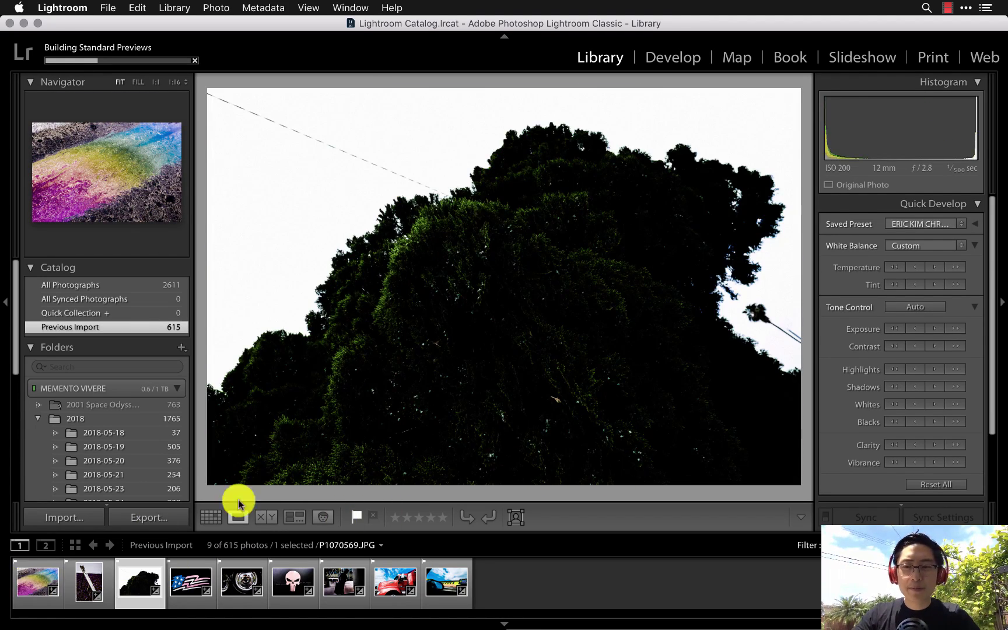
click(915, 329)
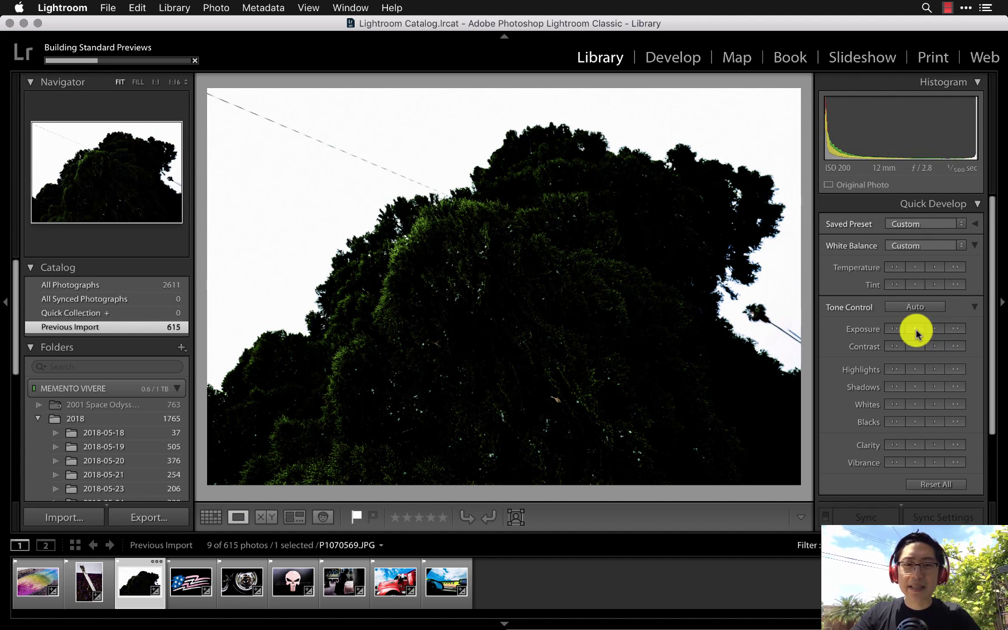
Fine-tune the painted flag photo's exposure, testing it slightly brighter and slightly darker
key(Right)
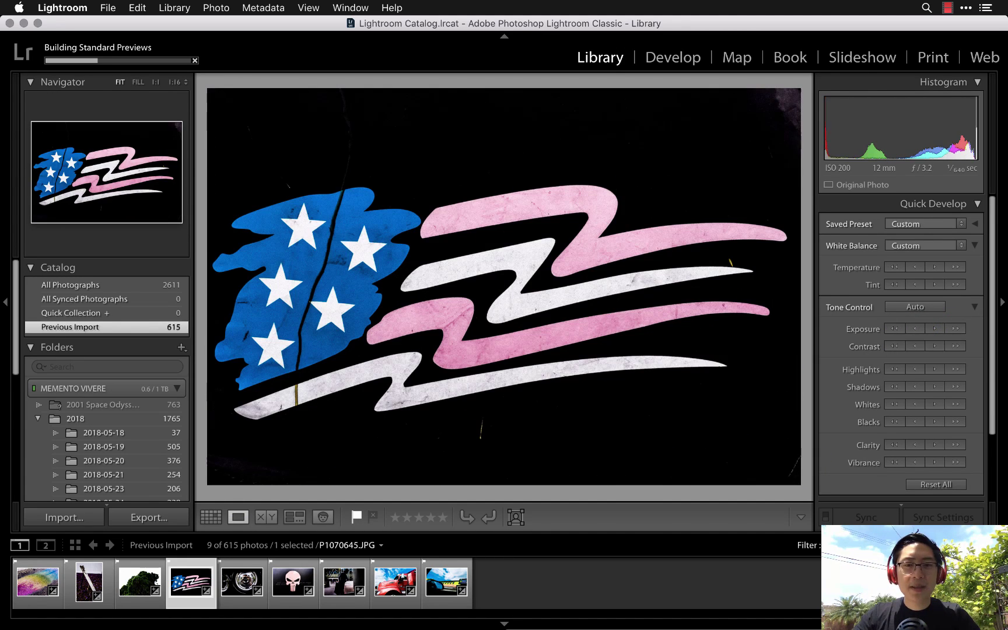
click(937, 331)
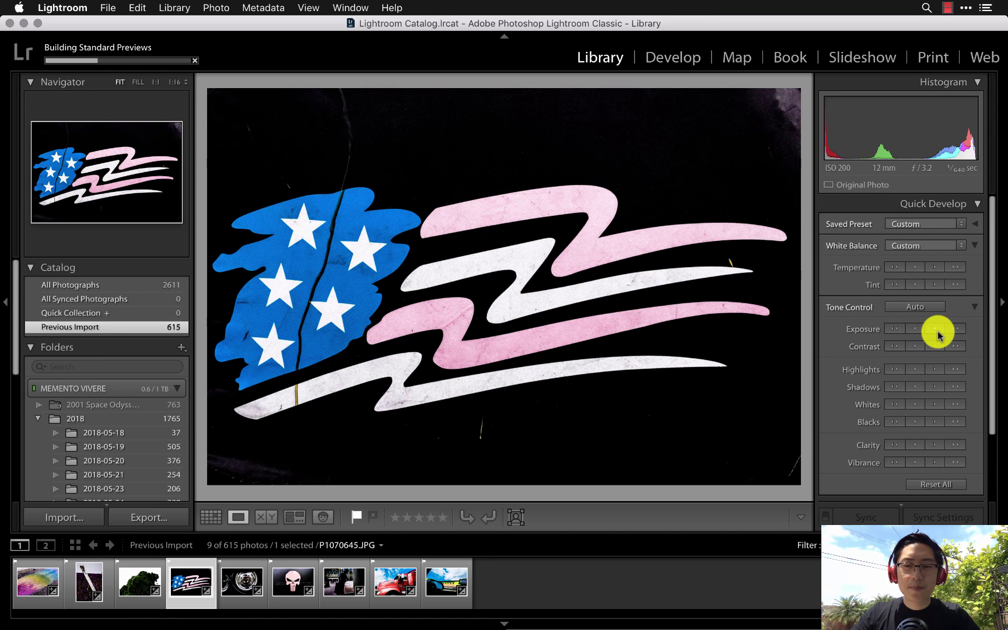
click(920, 331)
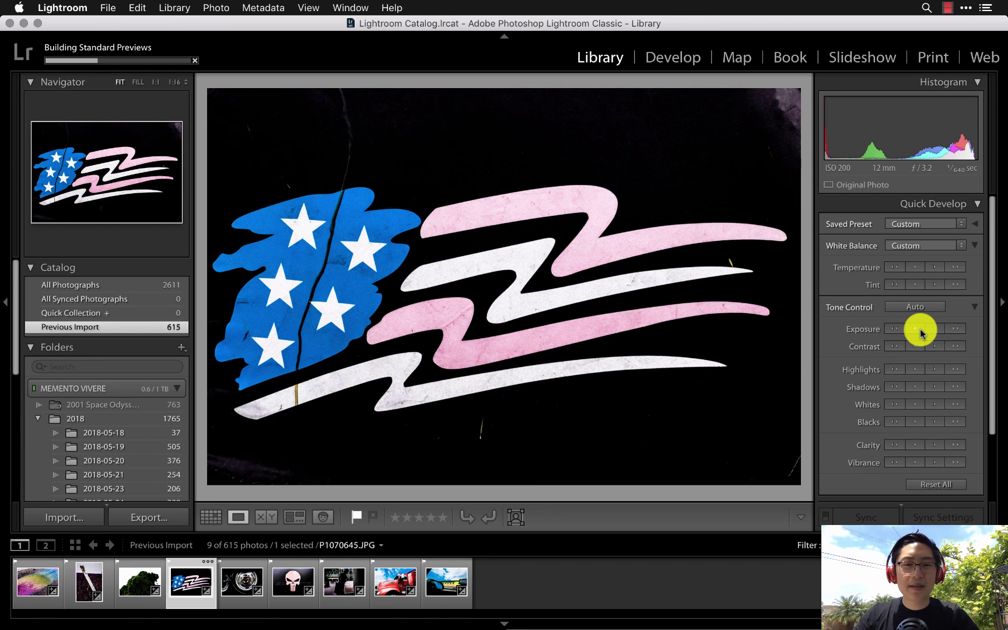
Darken the skull emblem photo's exposure strongly, to a deep red emblem on a black background
key(Right)
key(Right)
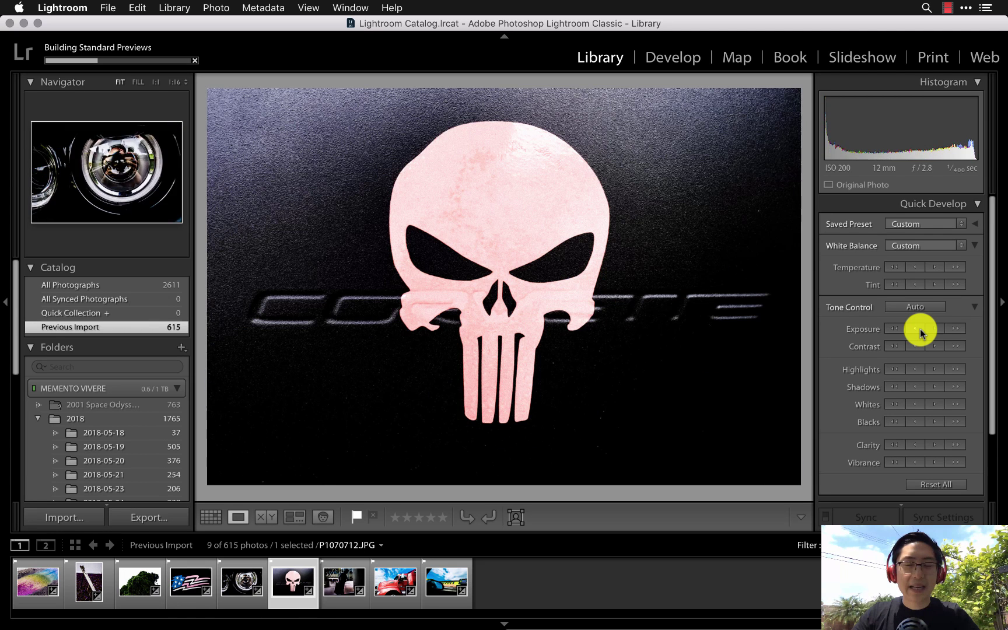
click(896, 329)
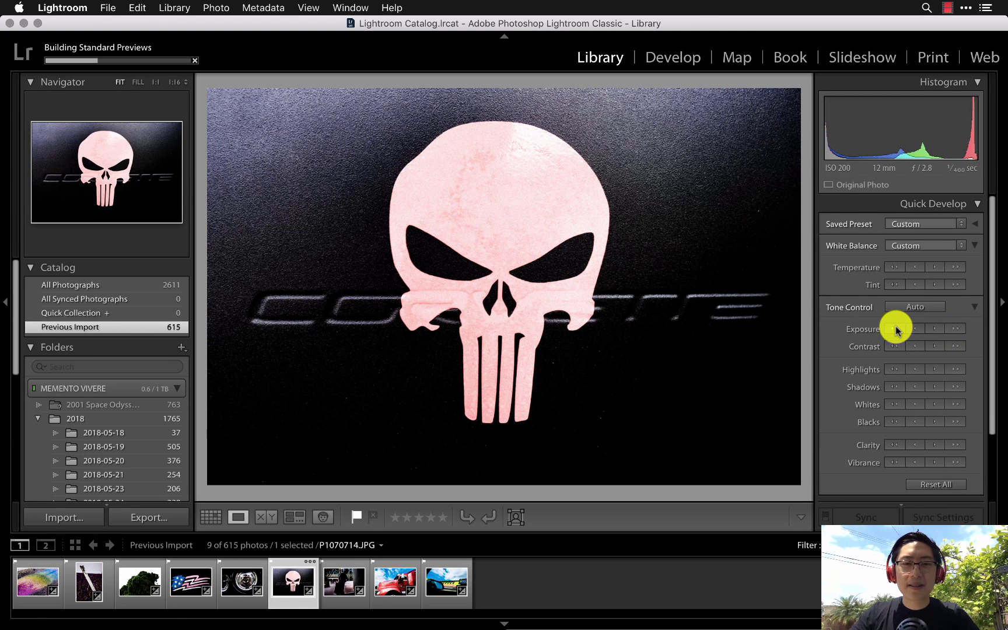
click(896, 329)
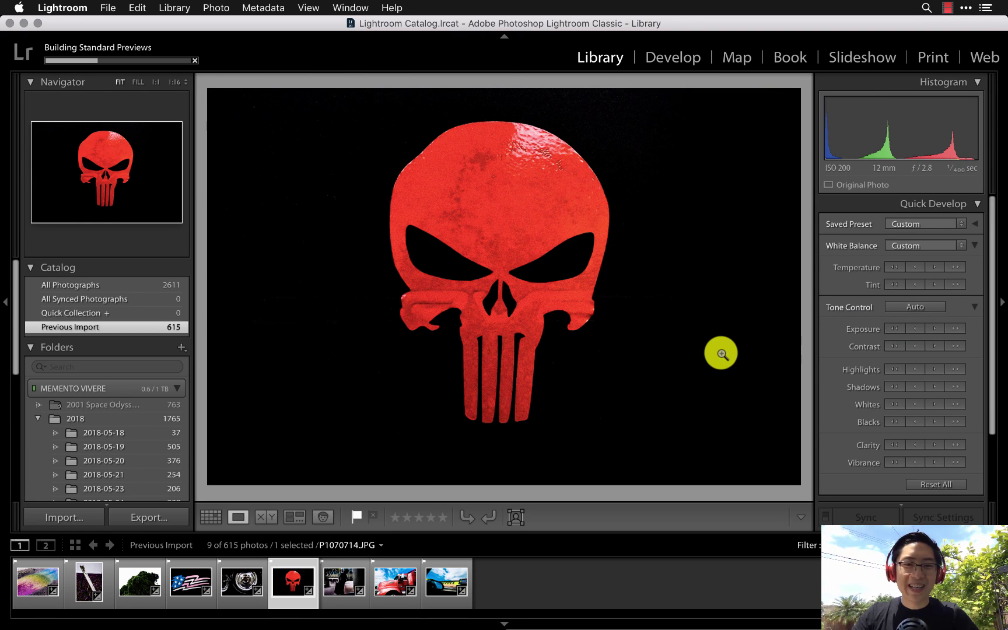
Raise the exposure of the photo of the woman with the suitcase strongly, bringing out her face and bag
key(Right)
click(957, 324)
click(960, 327)
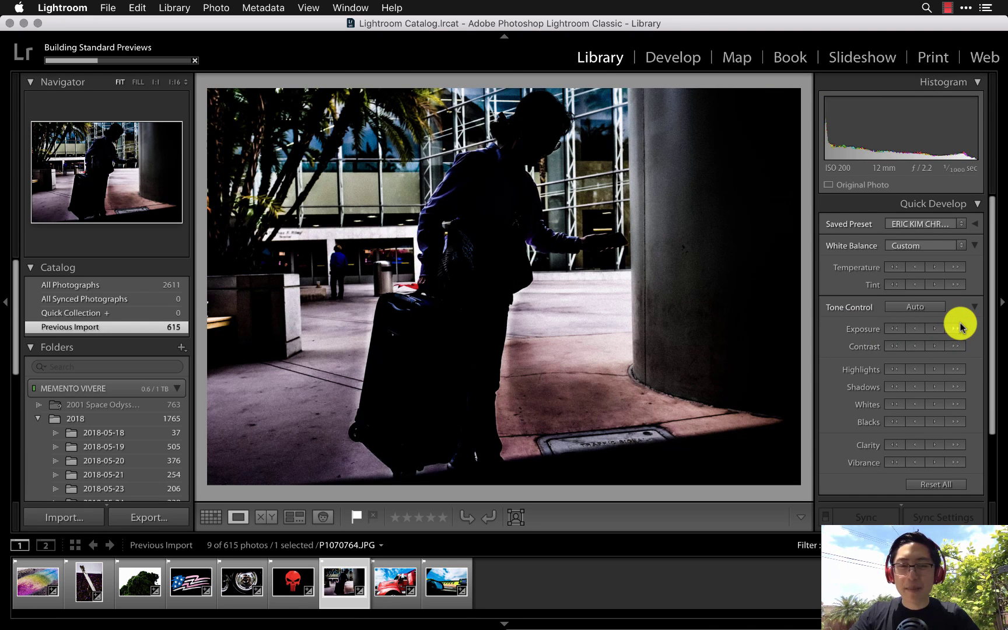
click(958, 328)
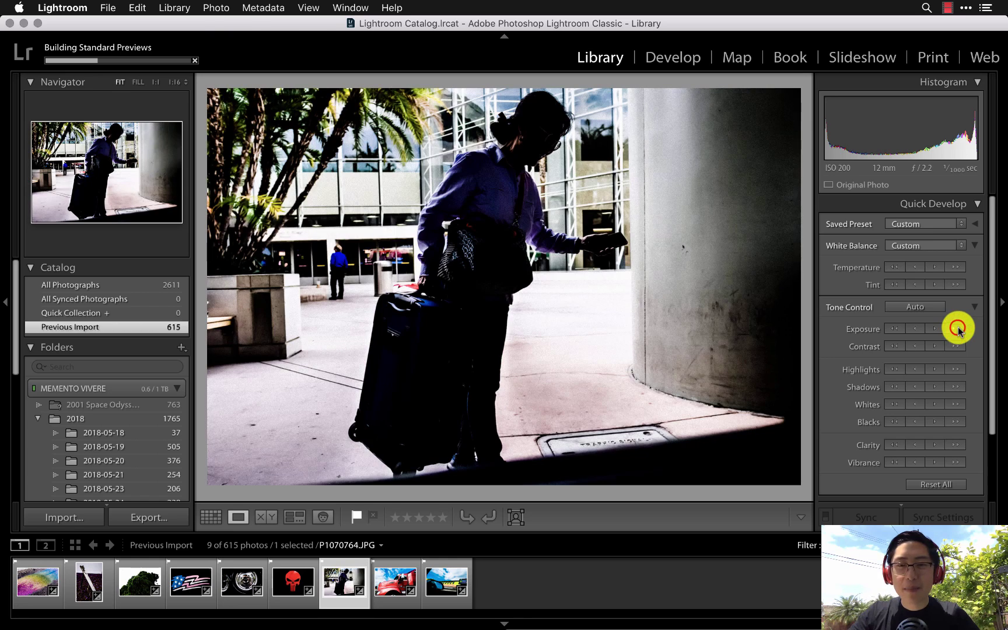
click(957, 328)
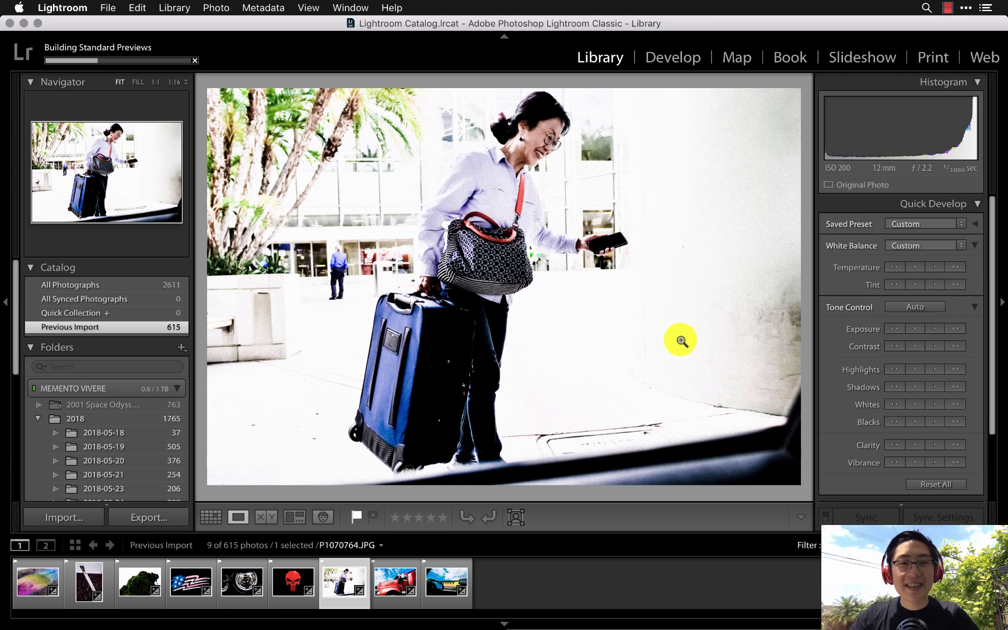
Adjust the car mirror photo's exposure up and back down, and remove its pick flag
key(Right)
key(Right)
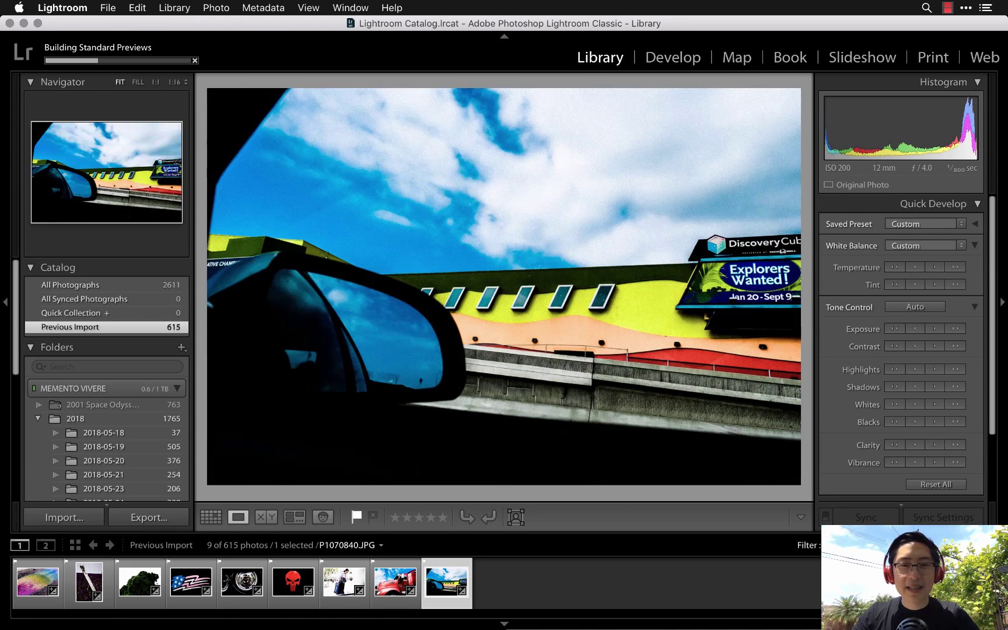
click(960, 326)
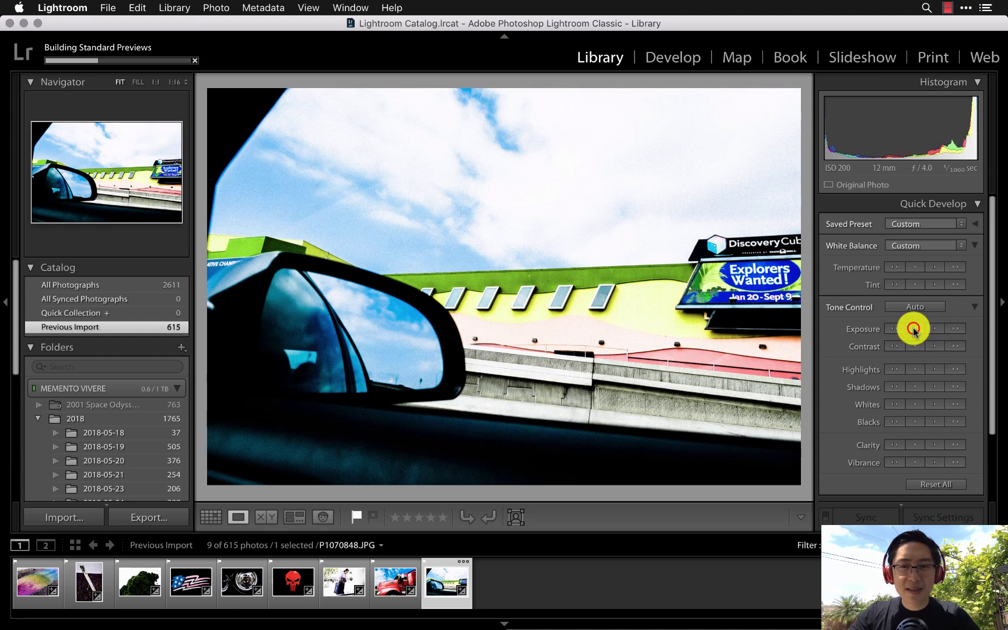
click(913, 329)
click(913, 329)
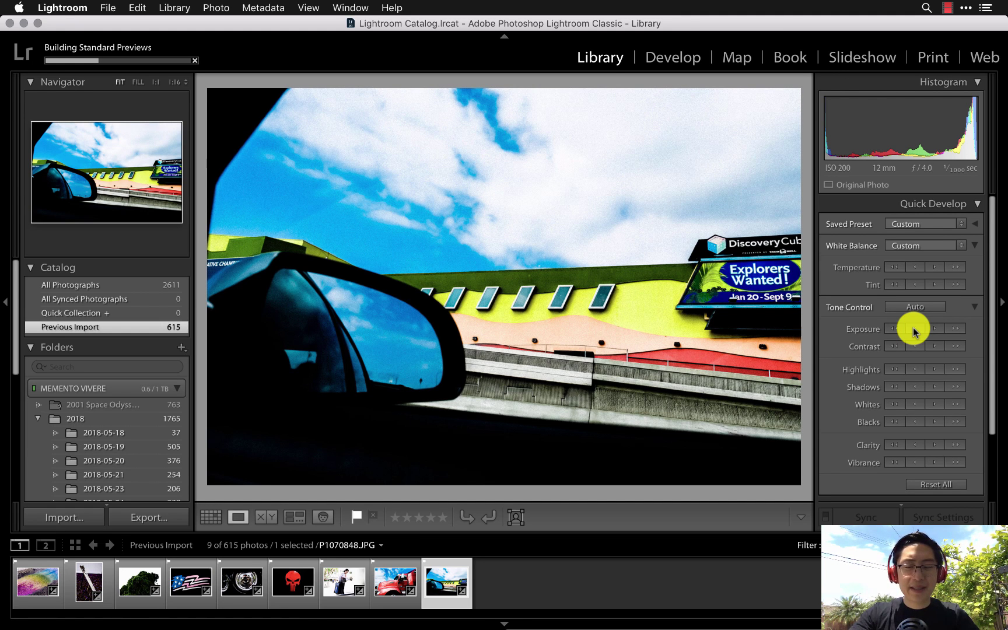
key(u)
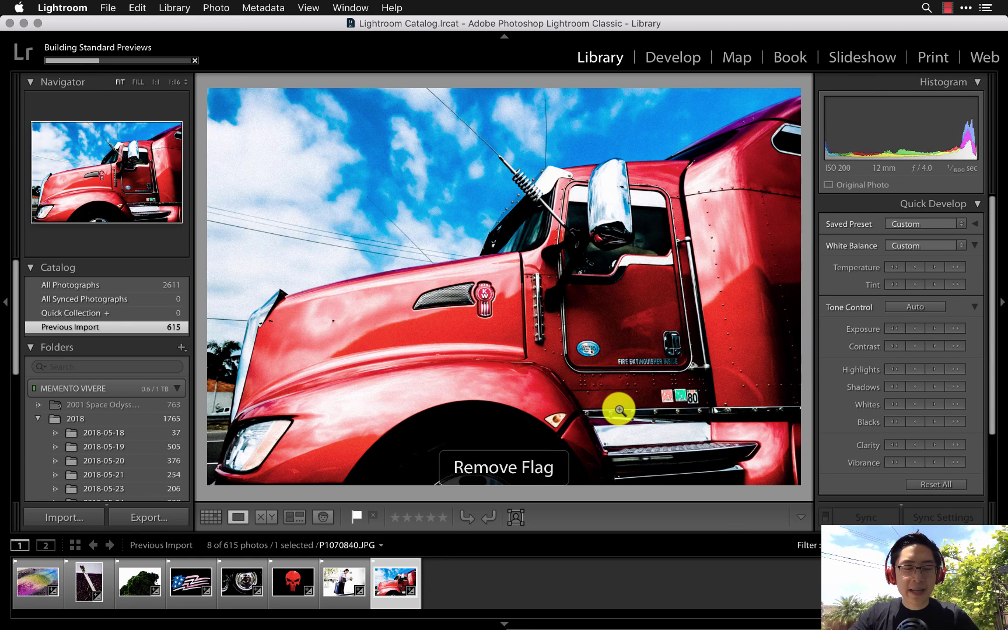
Select all the remaining flagged photos in Grid view and open the export settings for them
key(g)
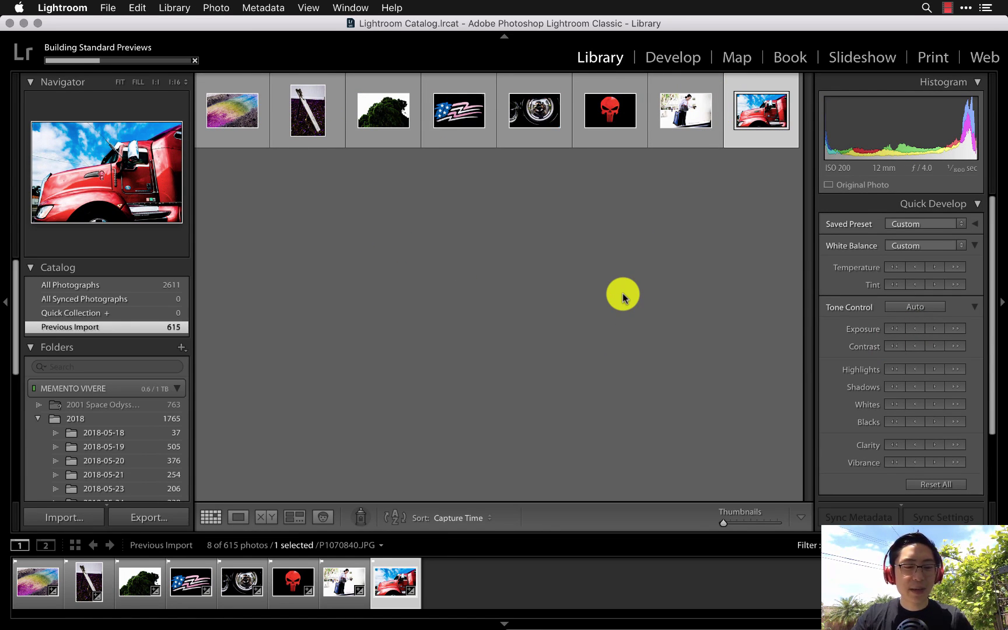
key(cmd+a)
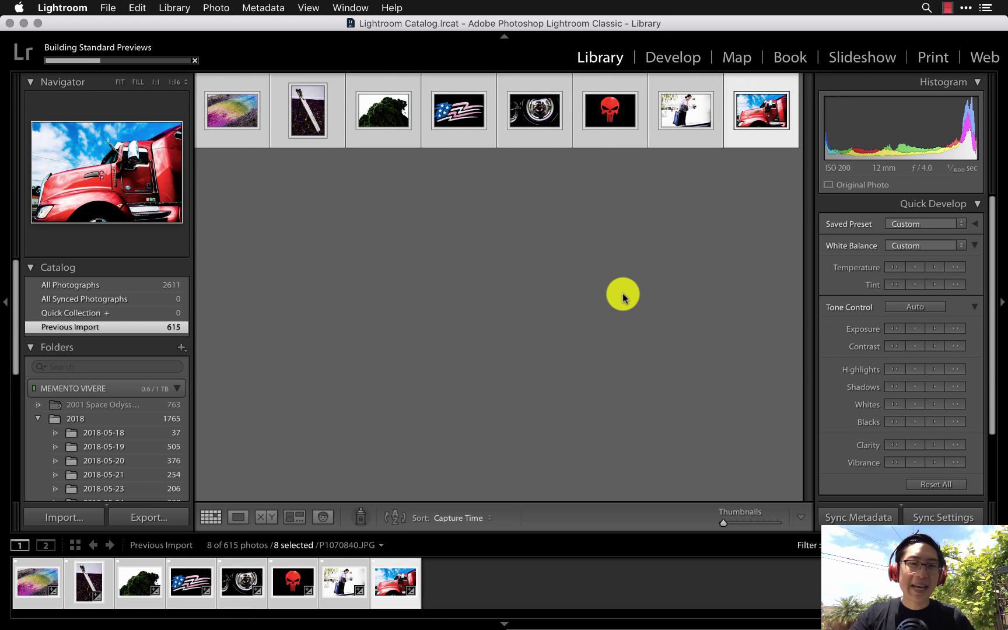
click(158, 513)
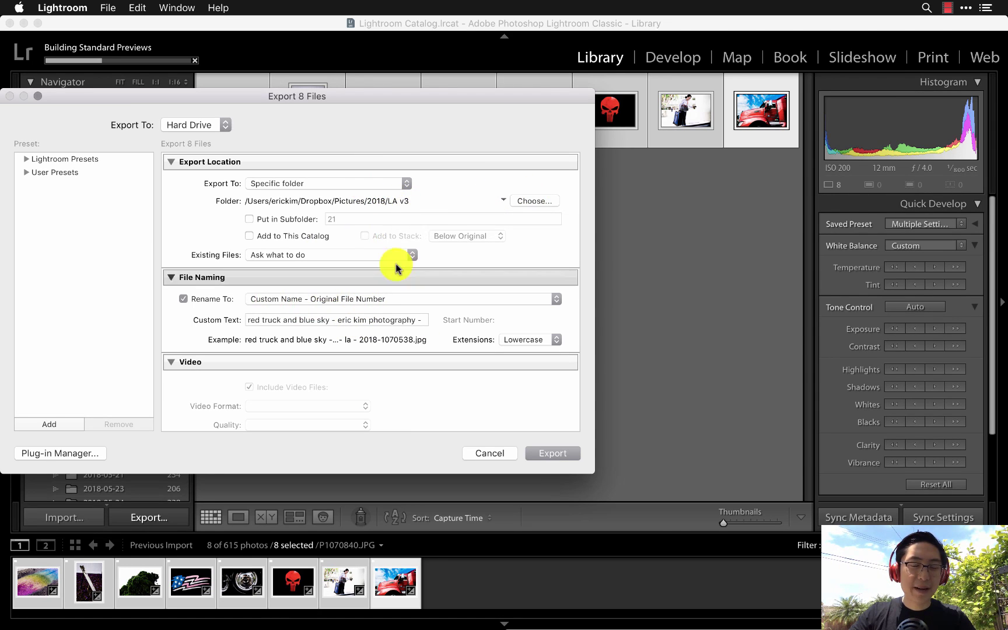
Set the custom file name text to "los angeles suburbs- eric kim photography - 2018" and export the selected photos as JPEGs
scroll(388, 226, down, 3)
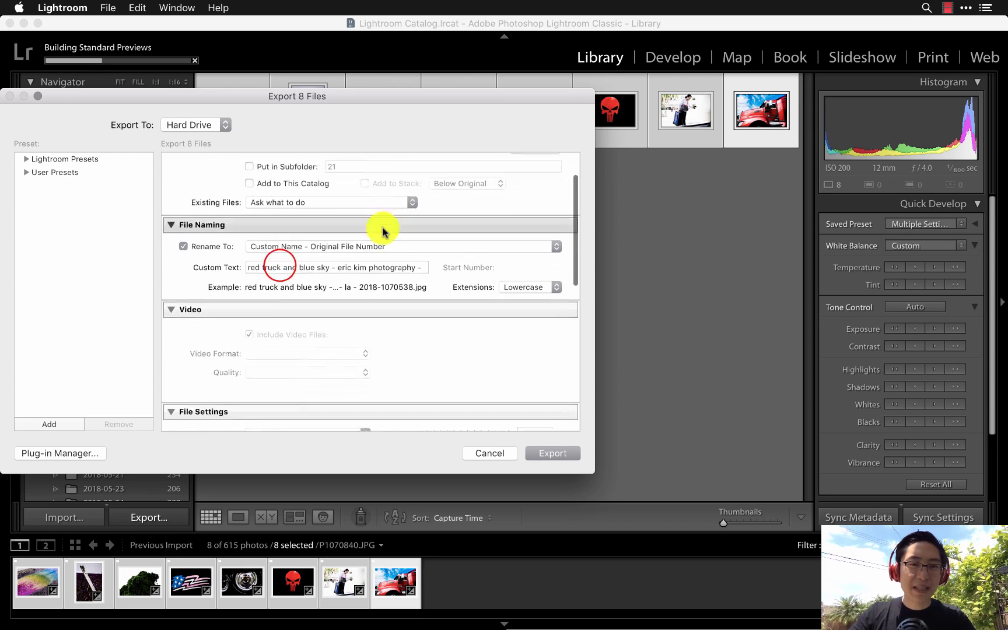
click(280, 265)
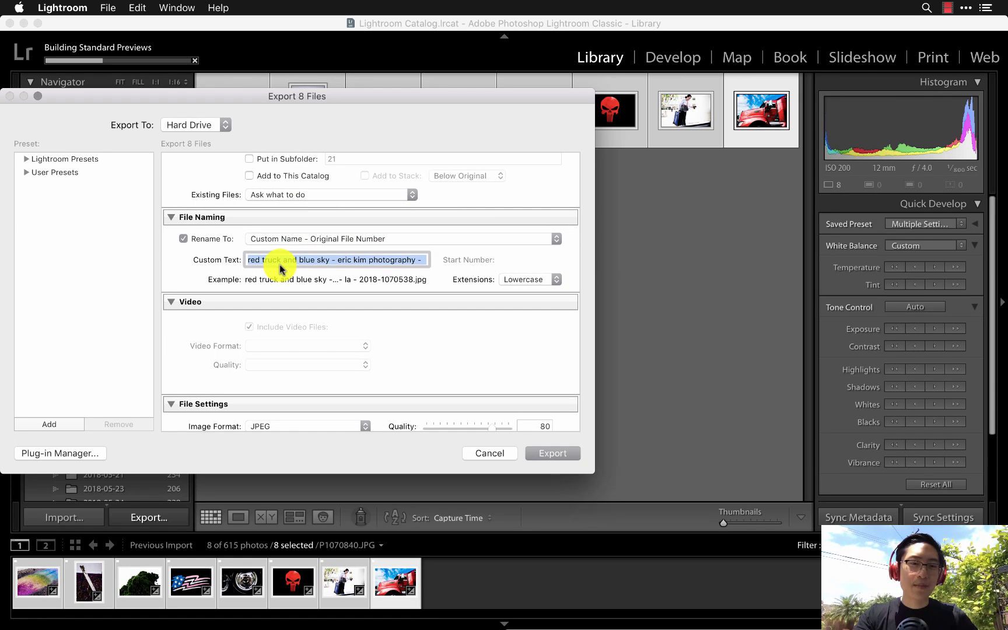
text(los angeles suburbs- eri)
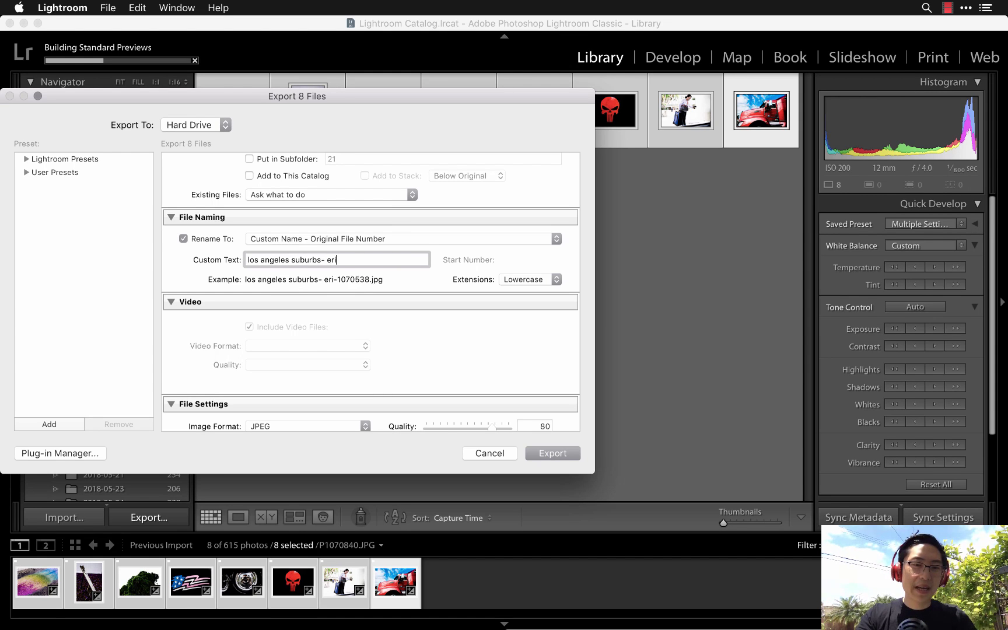
text(c kim photography - )
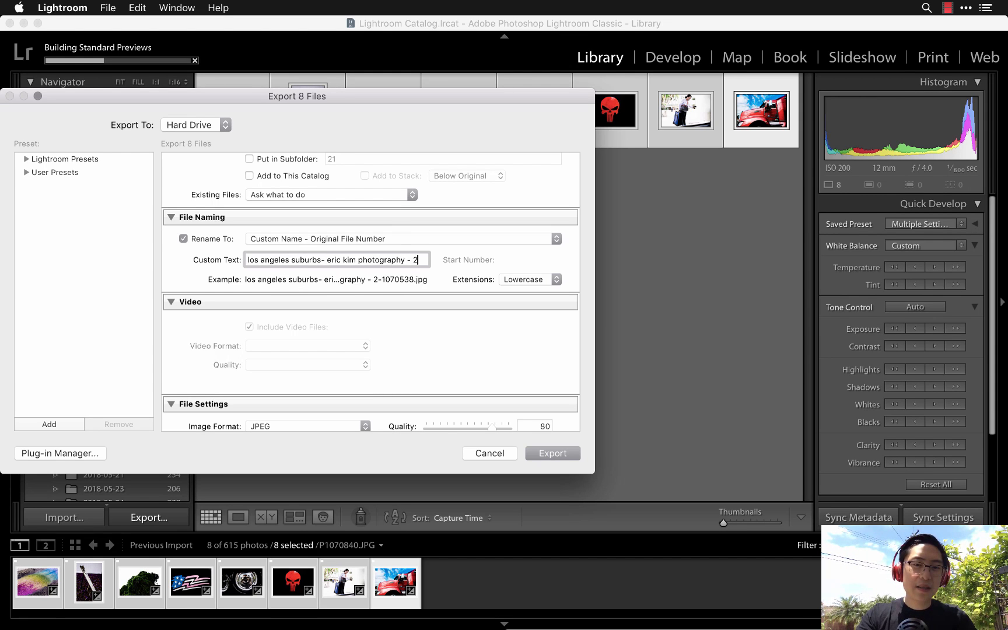
text(2018)
scroll(309, 321, down, 10)
scroll(490, 378, down, 3)
click(555, 455)
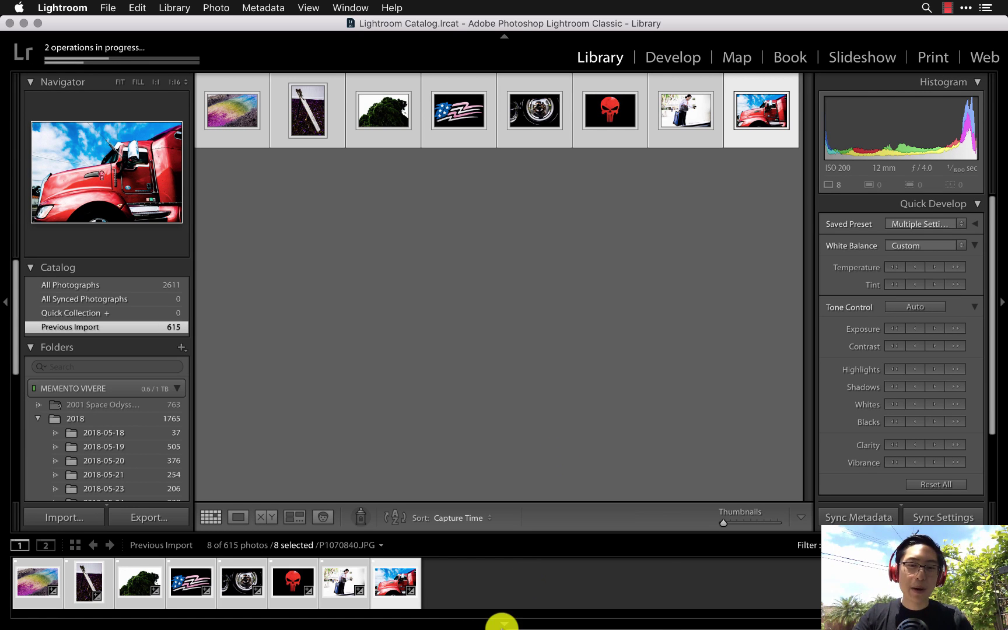
Switch to Safari to open a new WordPress post, and bring up the exported photos in Finder's LA v3 folder
click(412, 617)
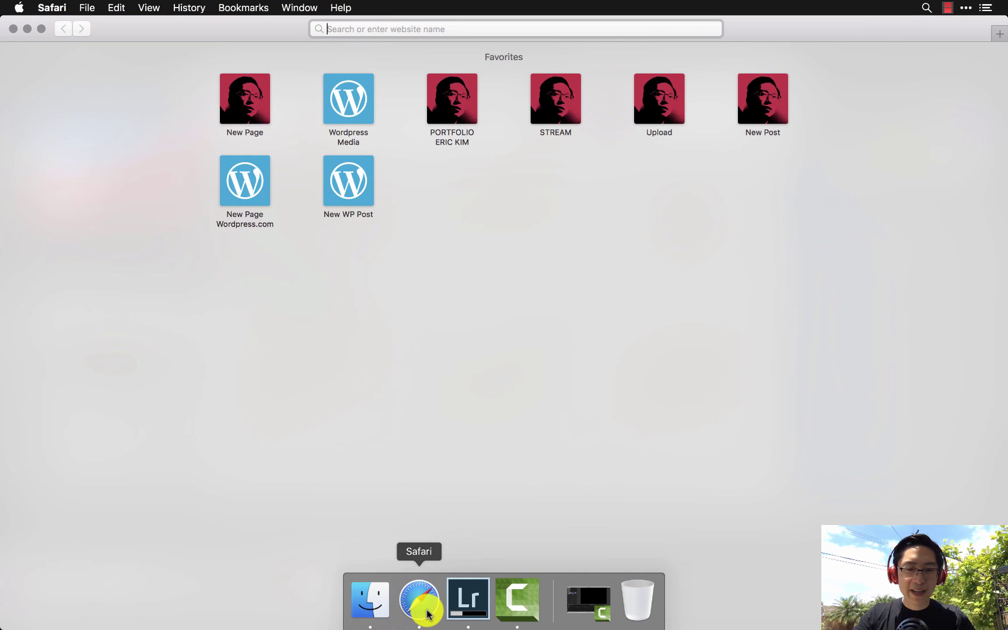
click(765, 107)
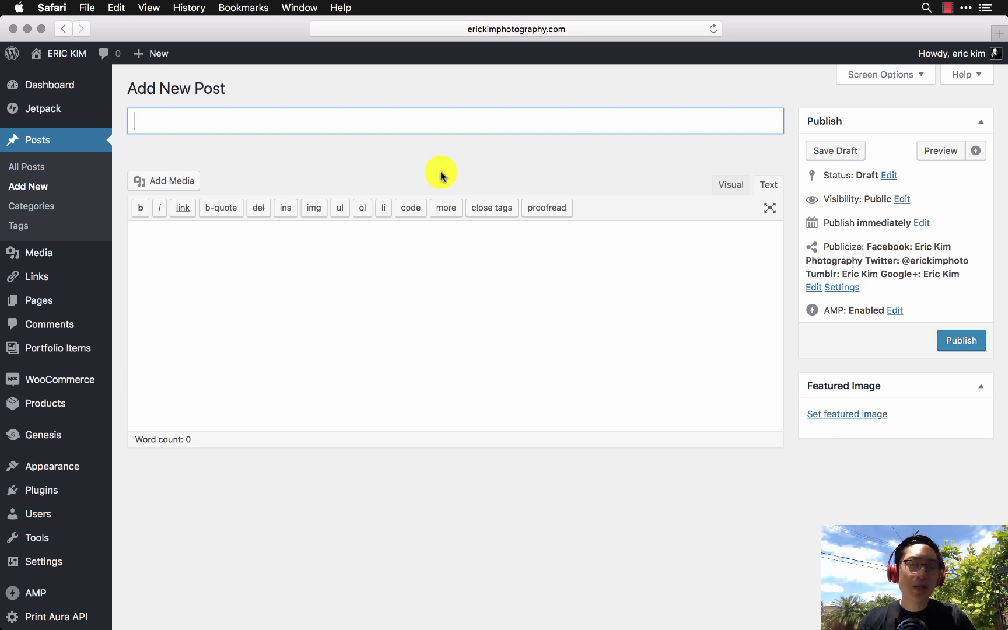
key(super+Tab)
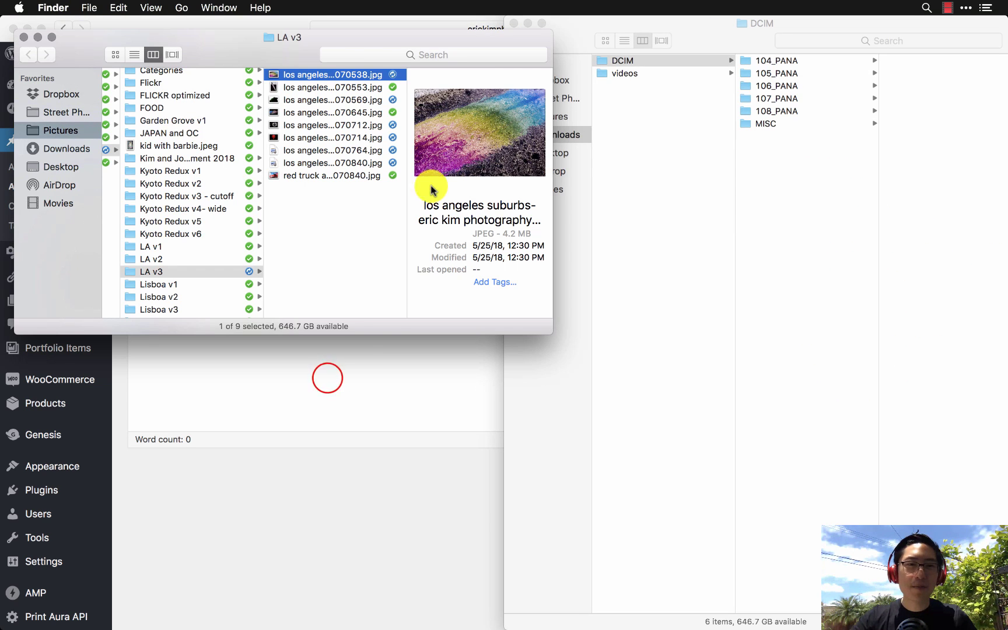
Begin the new post's title with "LA DIARY" and open the erickimphotography.com blog in a new browser tab
click(327, 380)
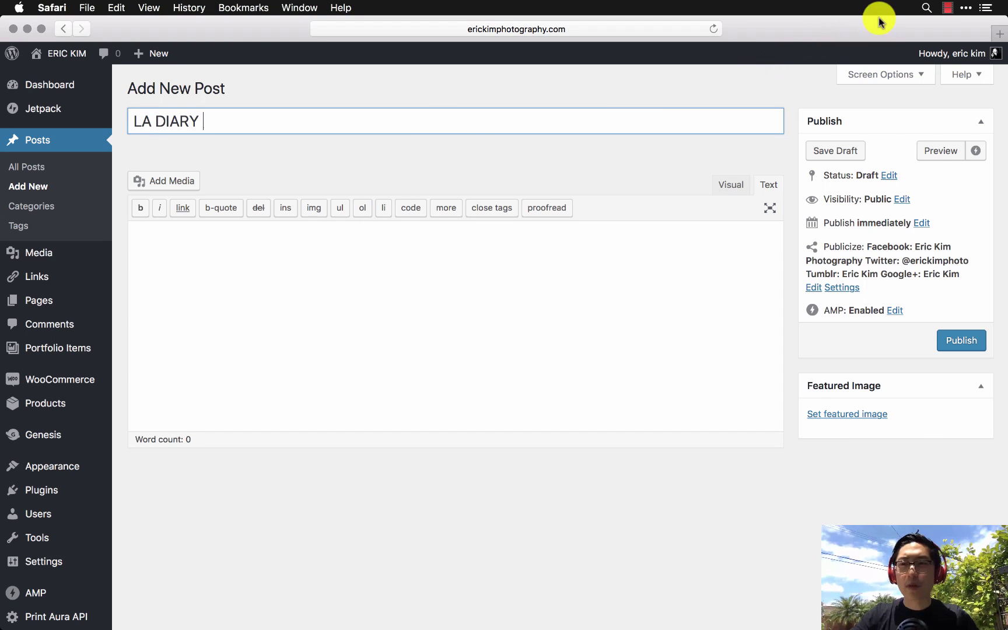
click(999, 34)
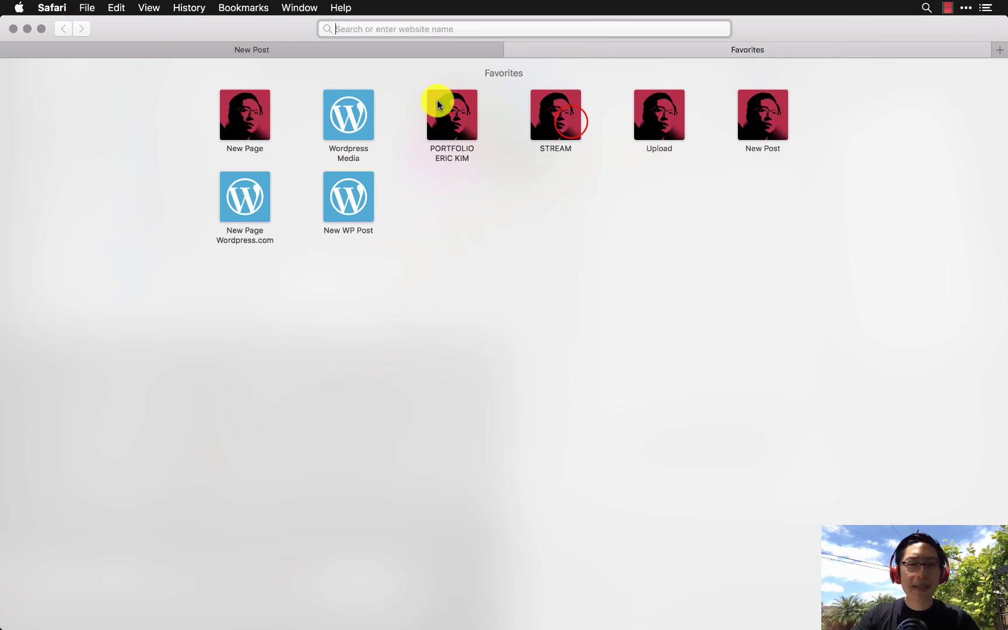
click(569, 124)
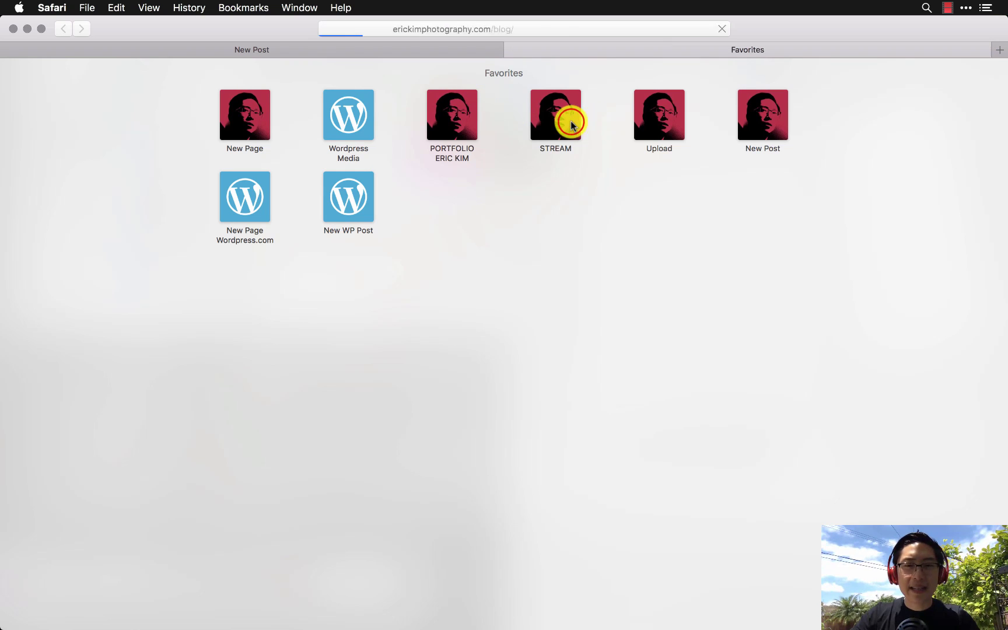
click(572, 29)
key(Return)
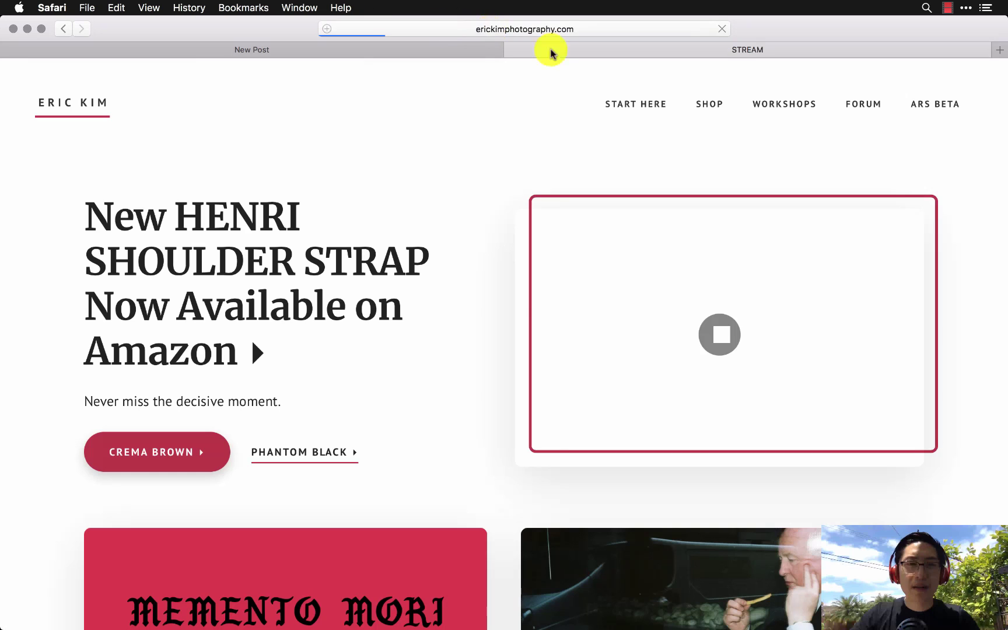
Look through the first two pages of blog posts for the previous LA DIARY entry and its version number
scroll(746, 191, down, 4)
scroll(927, 326, down, 15)
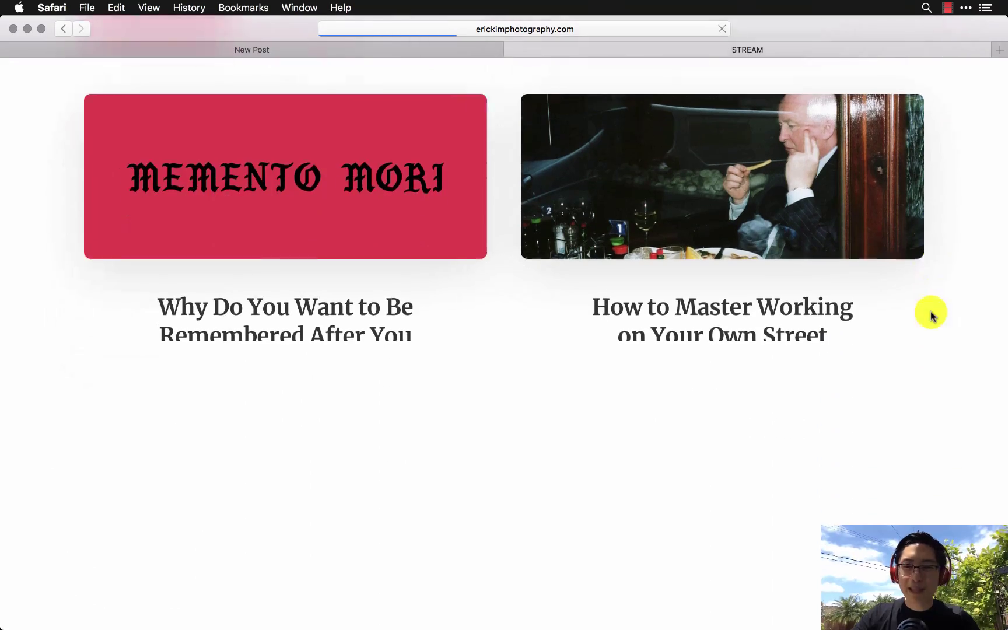
scroll(917, 467, down, 20)
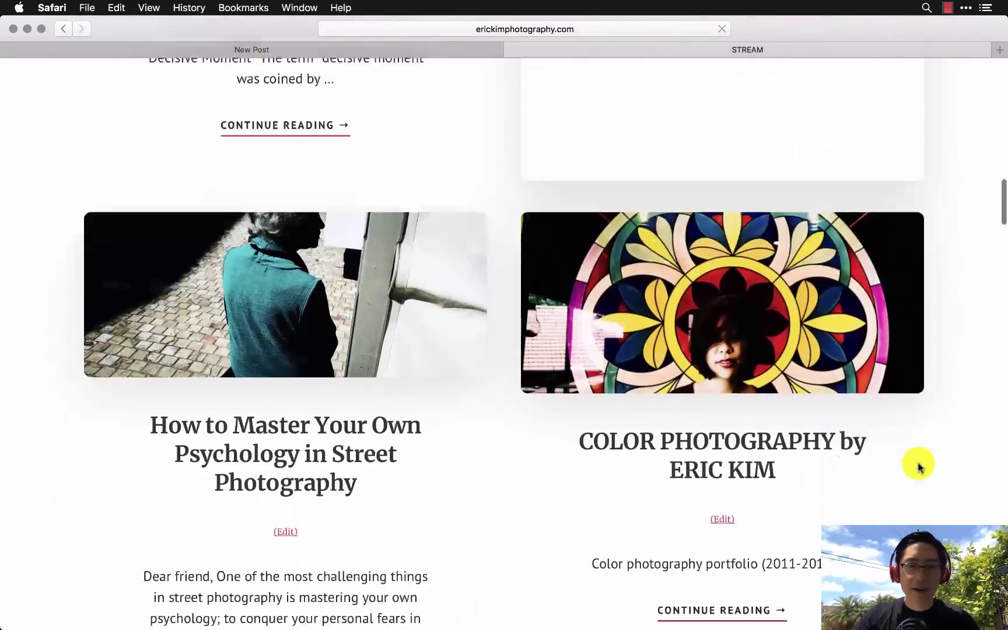
scroll(919, 468, down, 20)
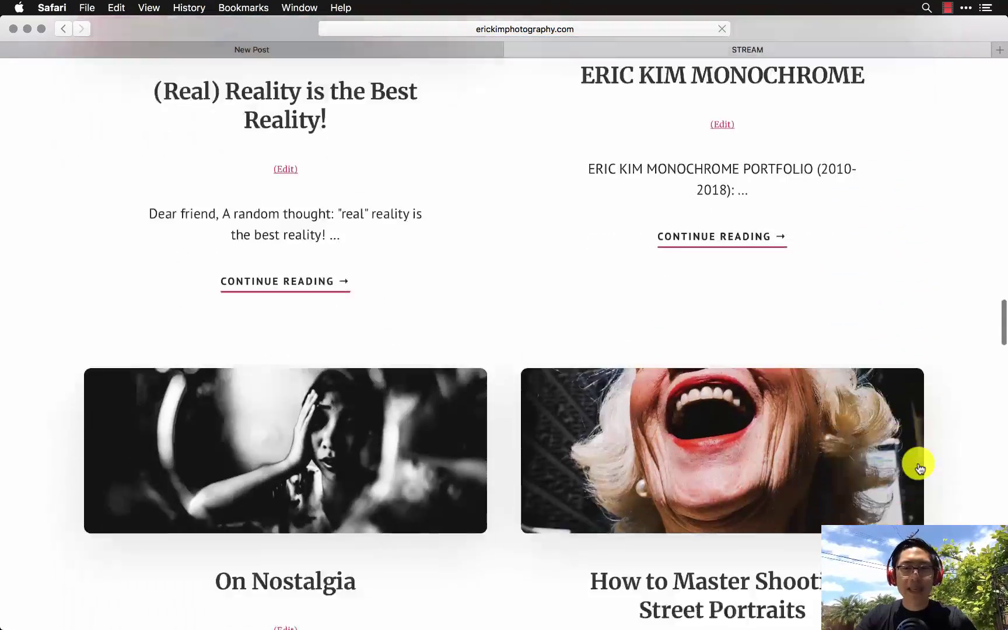
scroll(918, 469, down, 20)
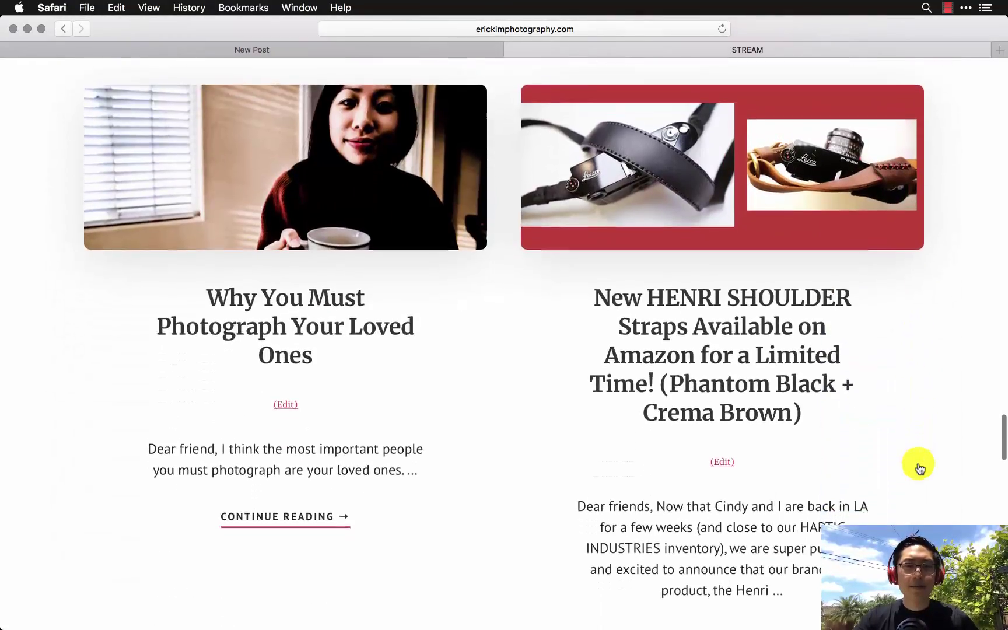
scroll(919, 469, down, 10)
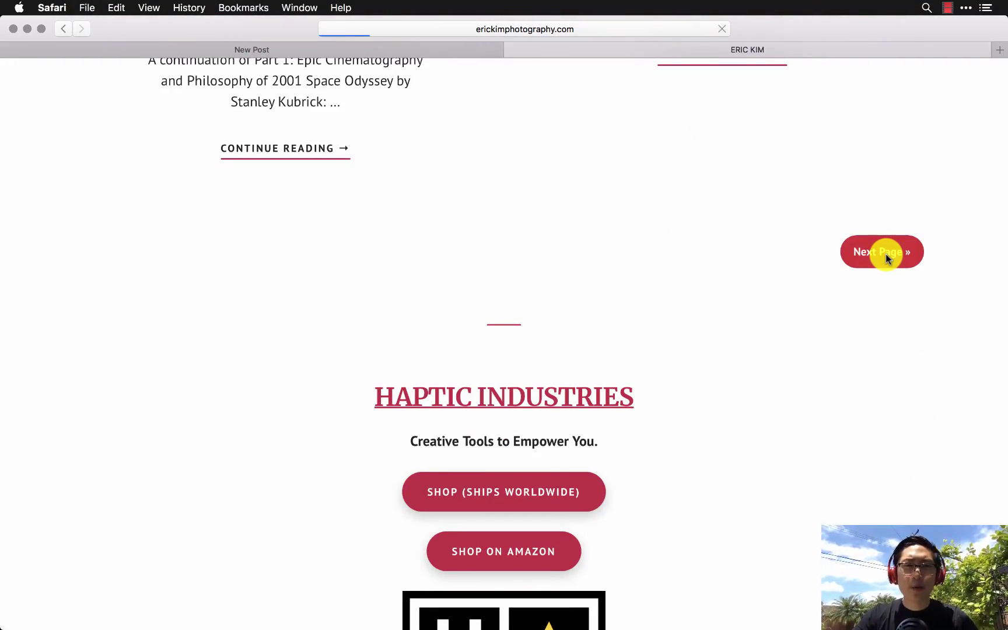
scroll(946, 438, down, 3)
scroll(948, 459, down, 18)
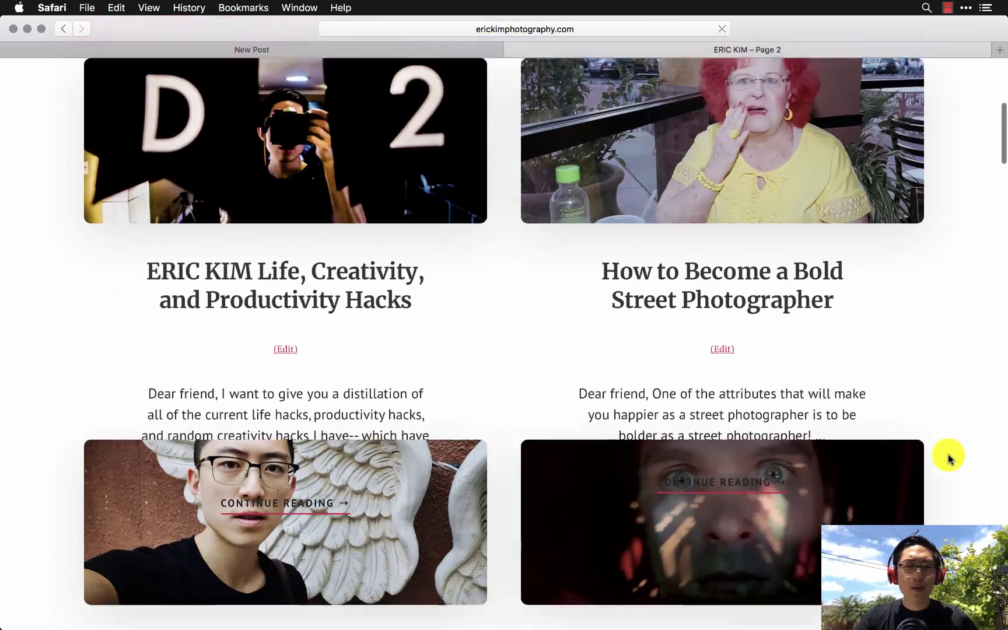
scroll(948, 459, down, 18)
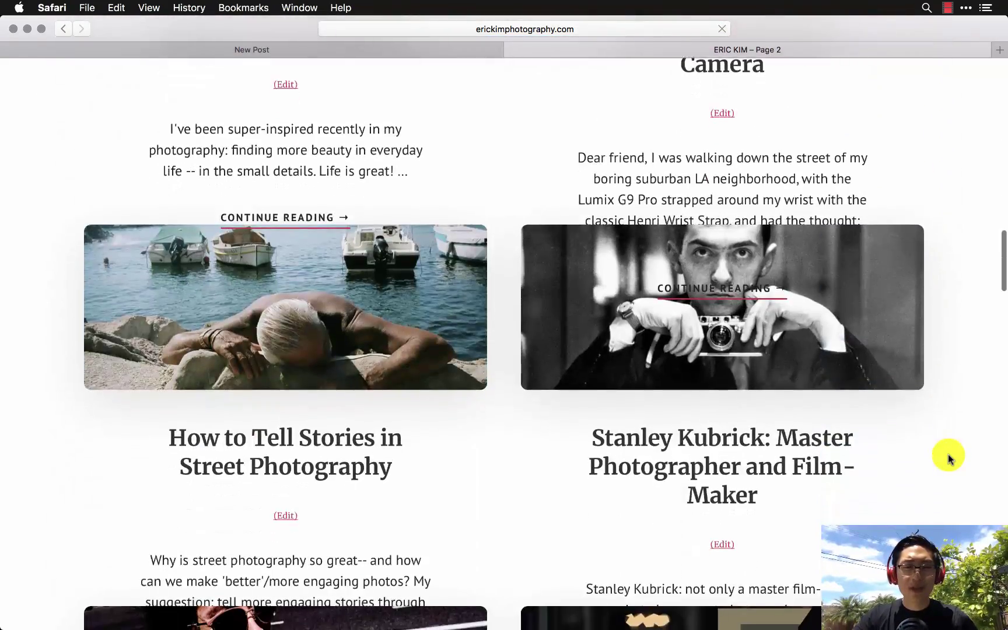
scroll(948, 458, down, 10)
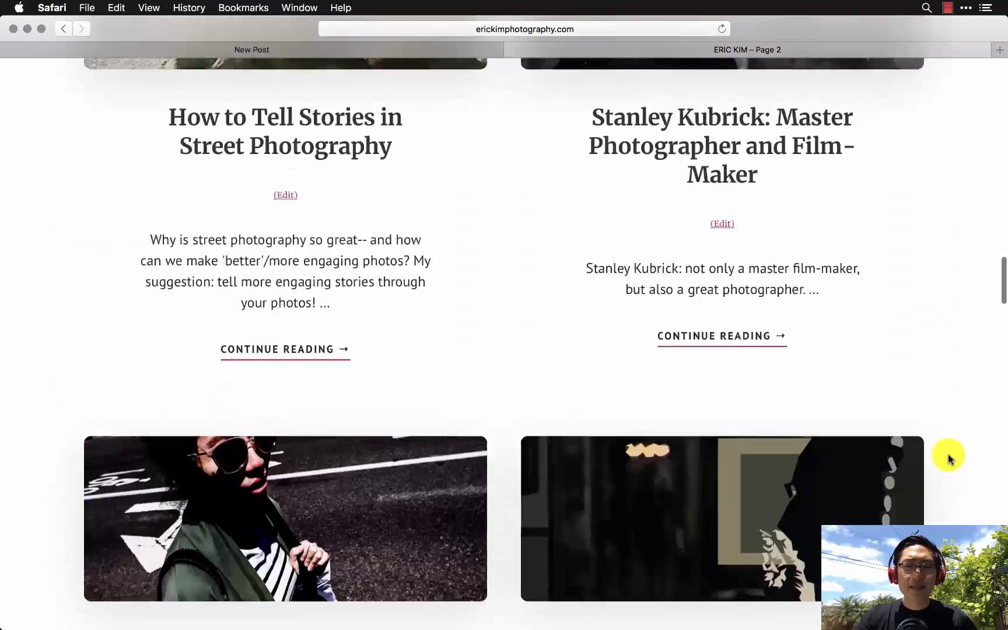
scroll(948, 459, down, 10)
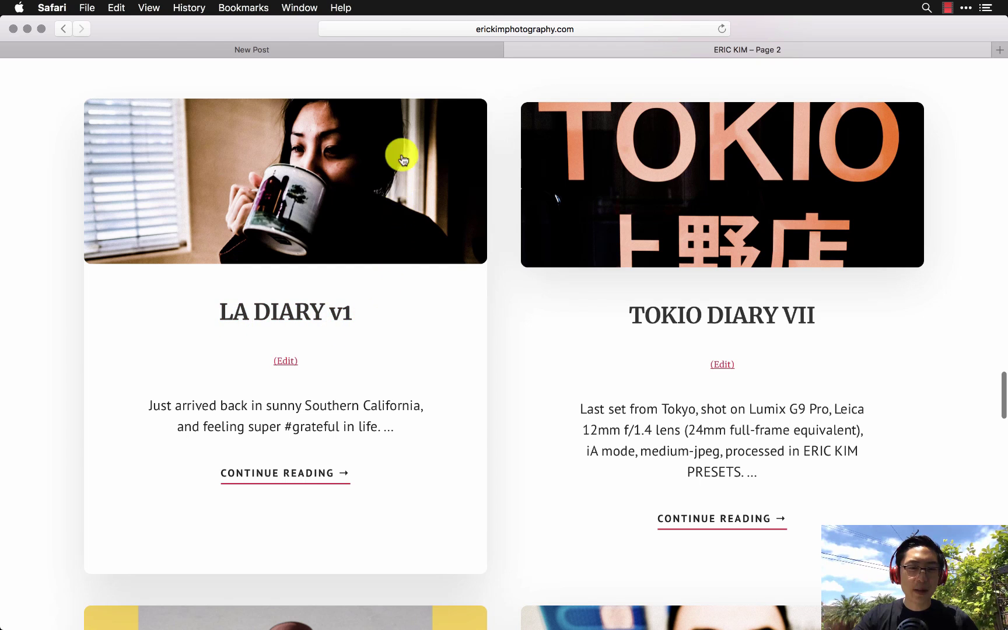
Return to the new post and complete its title as "LA DIARY v2", checking against the earlier blog entry
click(394, 50)
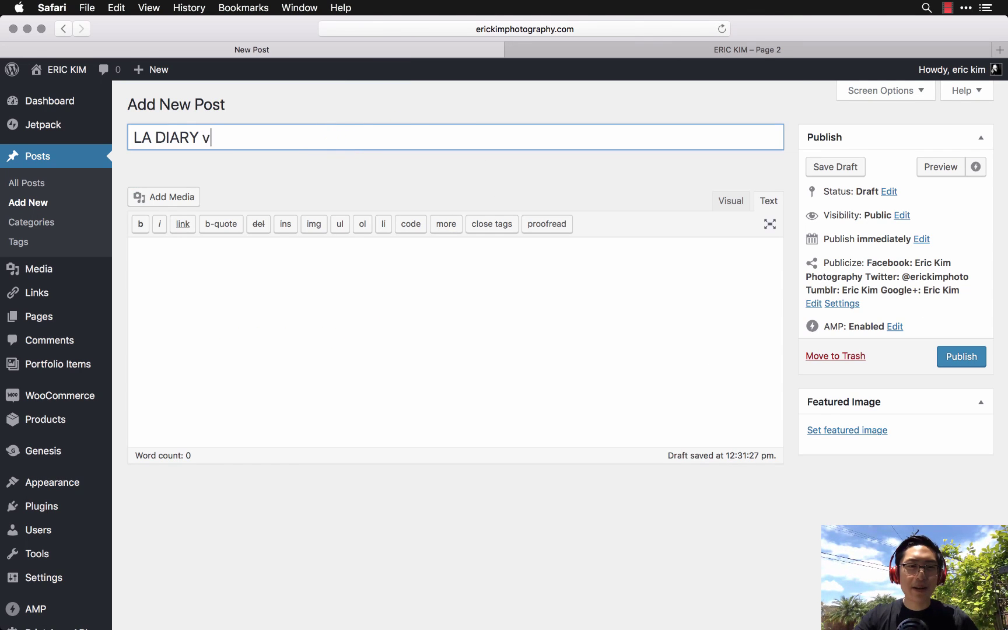
click(772, 50)
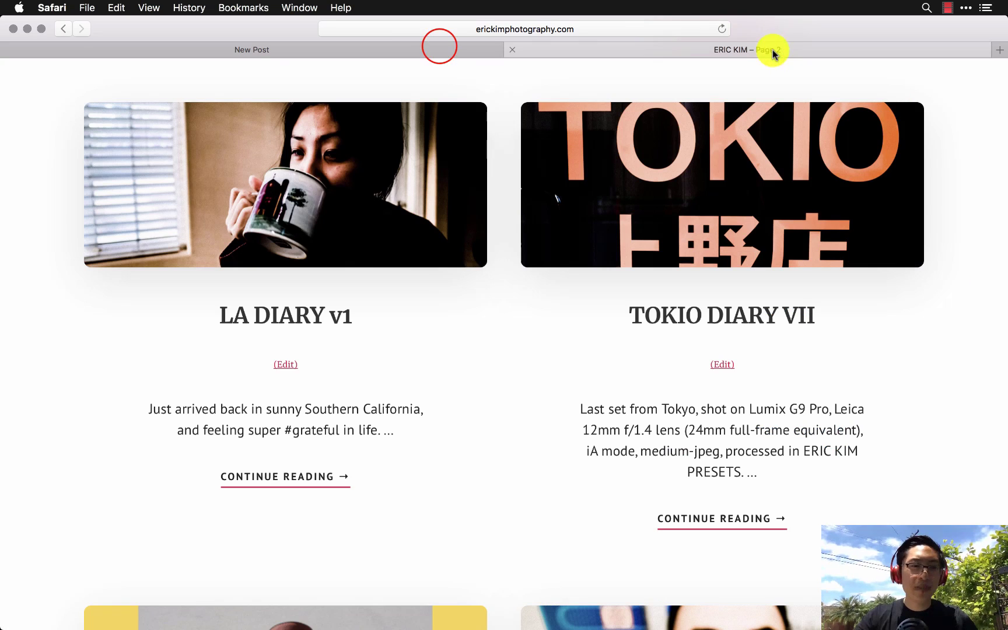
click(439, 48)
click(420, 258)
Switch to Finder and move the LA v3 folder window clear of the post's content area
mouse_move(359, 568)
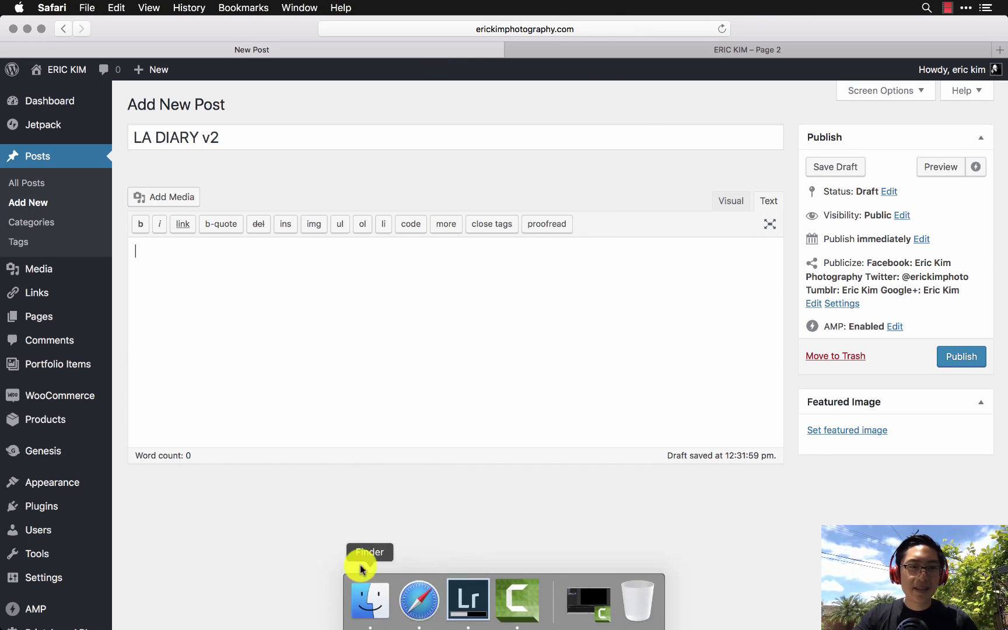
click(366, 607)
click(443, 37)
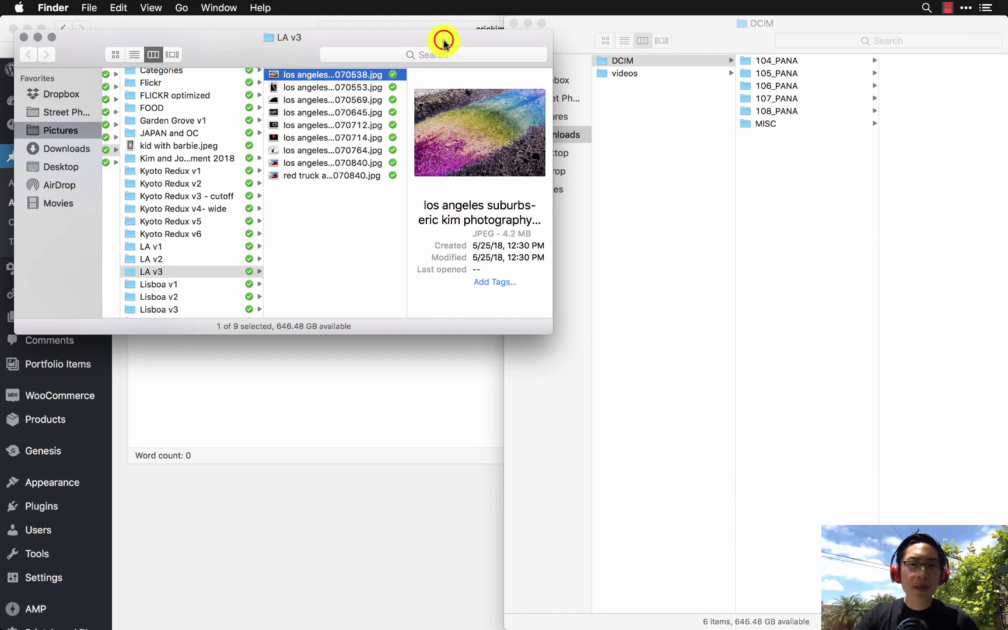
drag(531, 44, 884, 100)
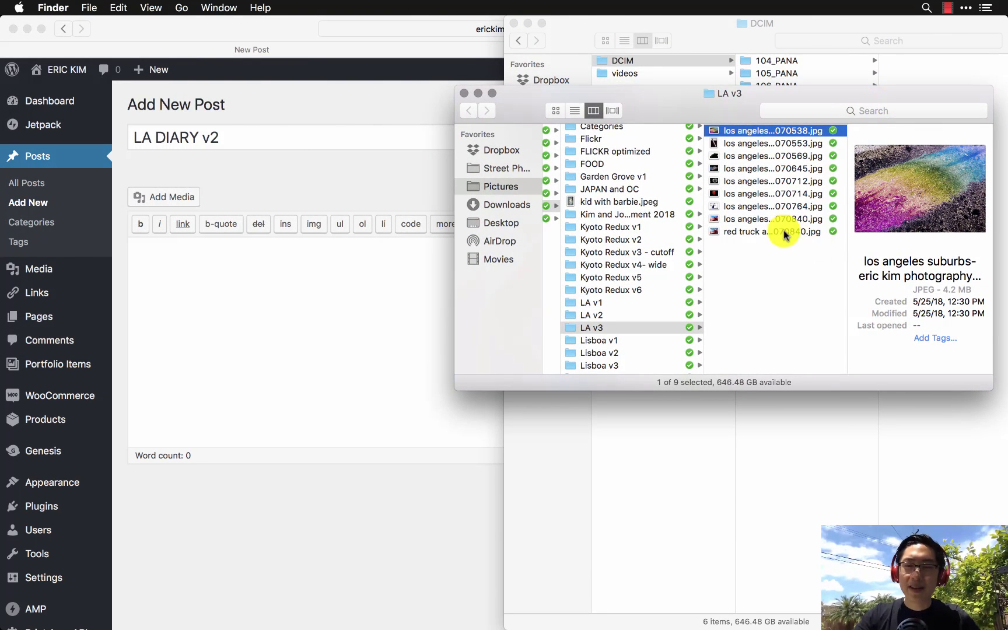
Preview the exported photos in the LA v3 folder one after another, down to the red truck photo
key(Down)
key(Down)
key(Down)
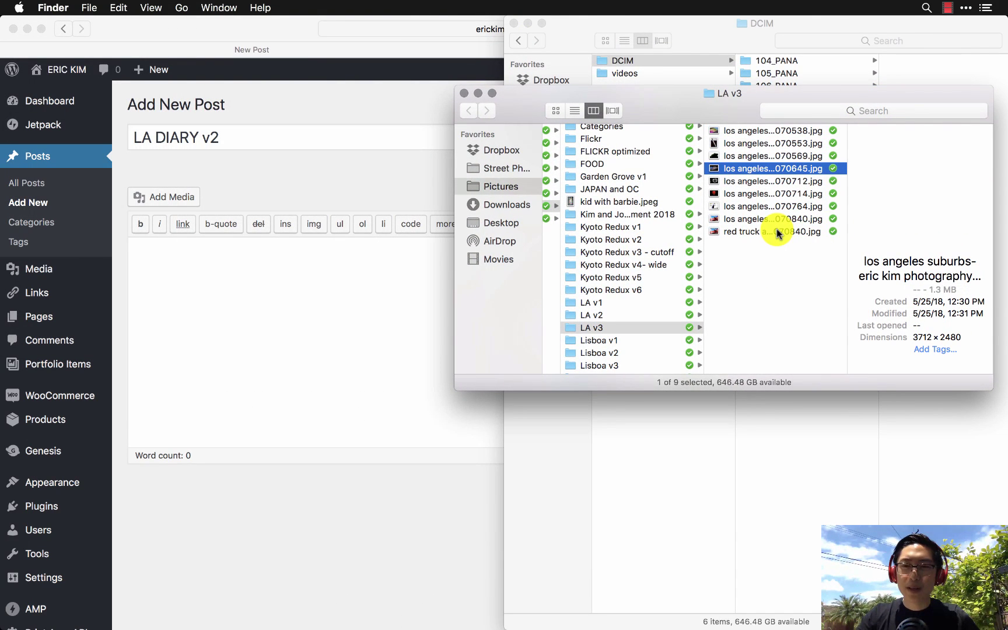
key(Down)
key(Down)
key(Down)
key(Down)
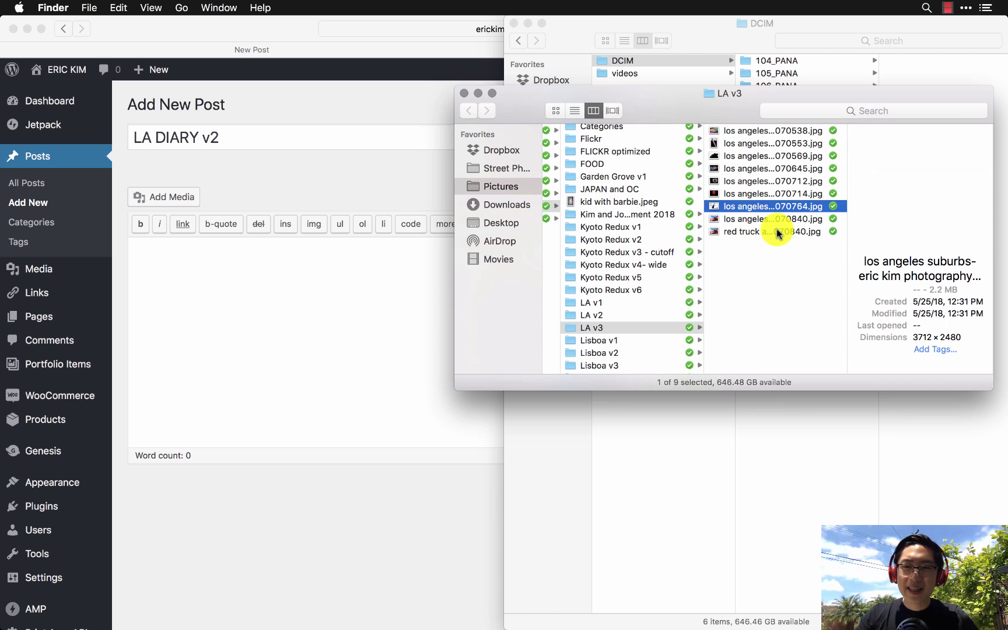
key(Down)
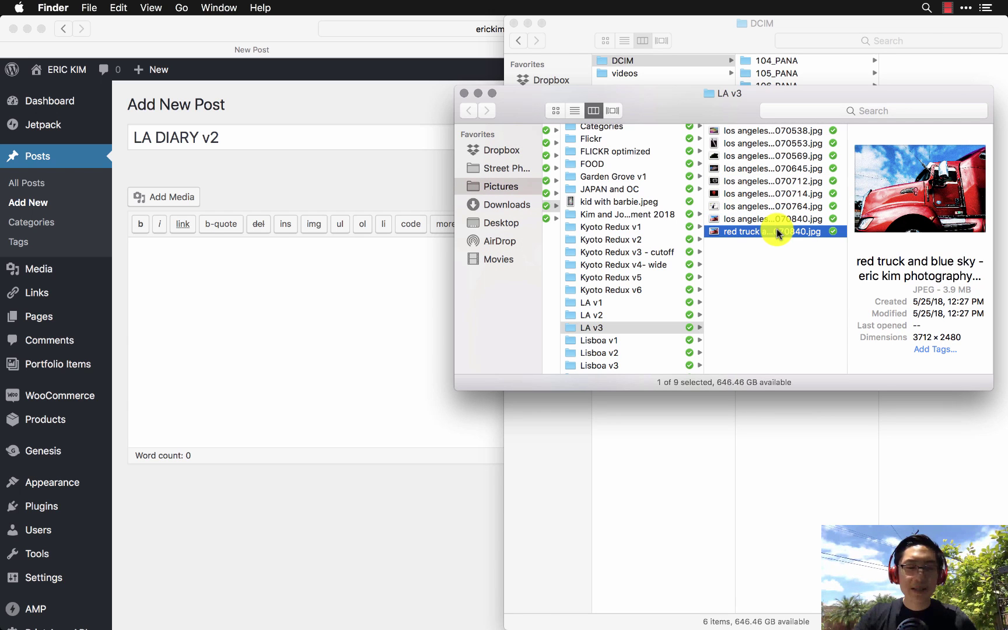
Select all nine photos in the LA v3 folder and upload them from Finder into the WordPress post in Safari
key(super+a)
click(790, 291)
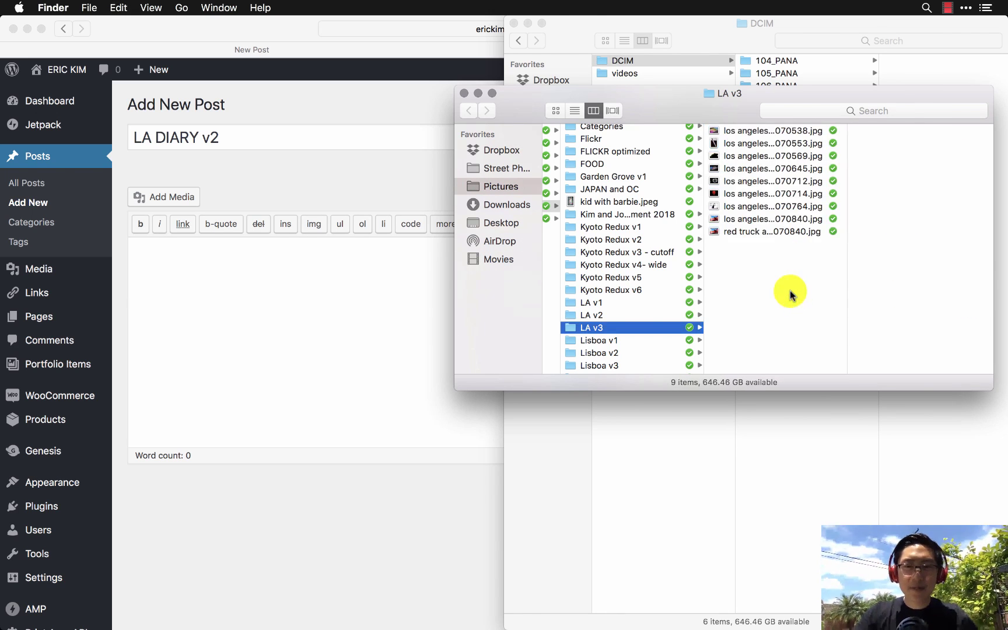
click(788, 194)
key(super+a)
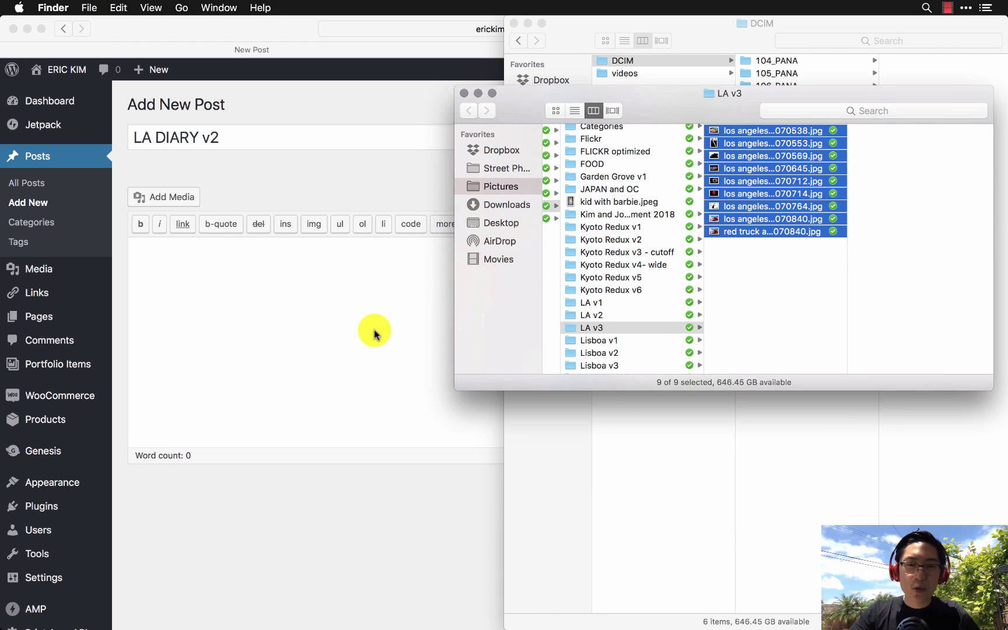
drag(765, 180, 355, 324)
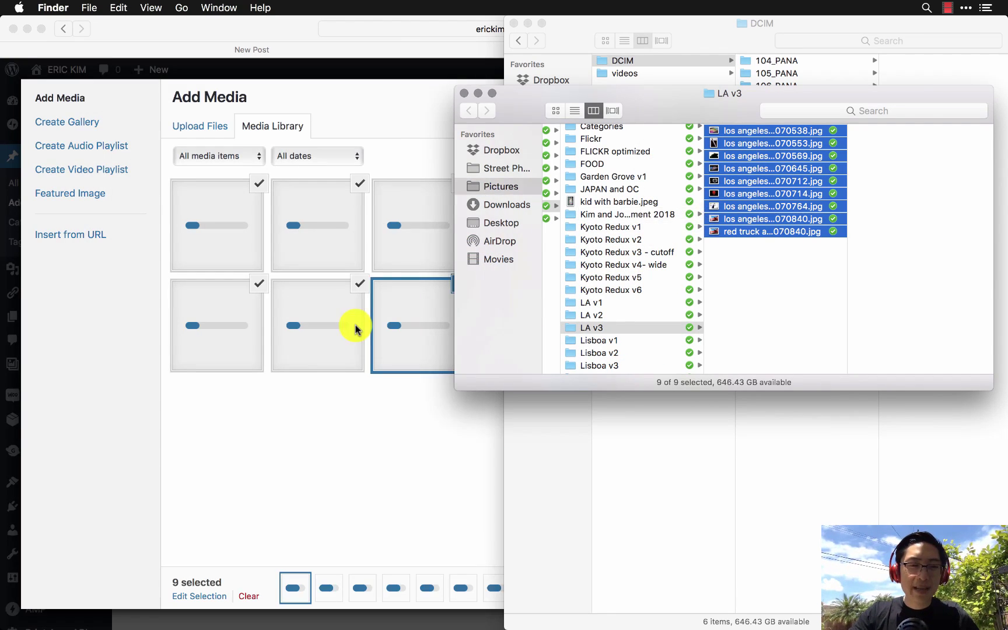
click(407, 150)
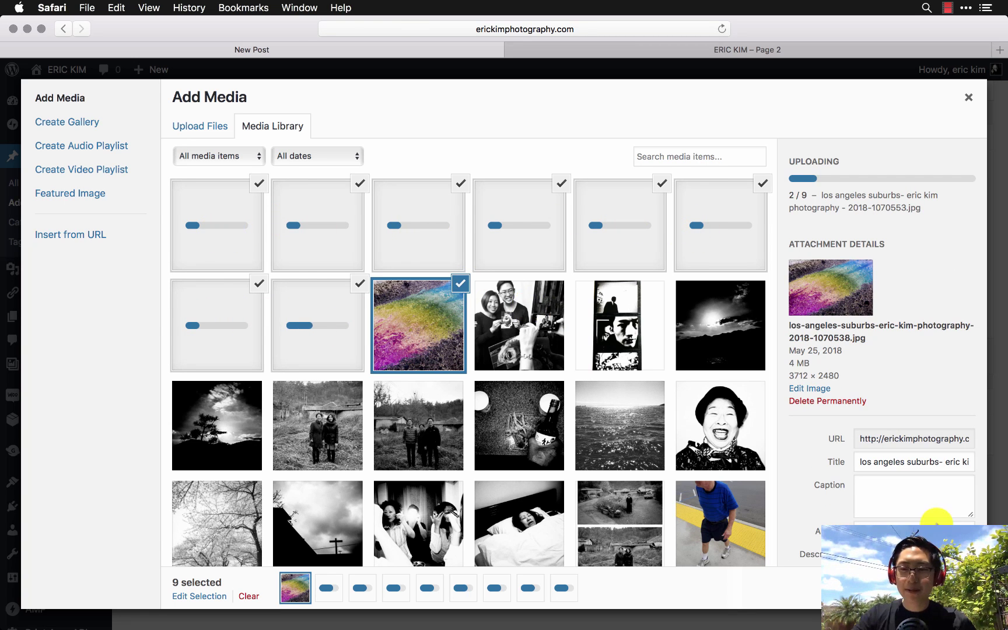
Leave the Add Media window and set the rainbow-coloured asphalt photo, ending in 1070538.jpg, as the post's featured image
click(968, 96)
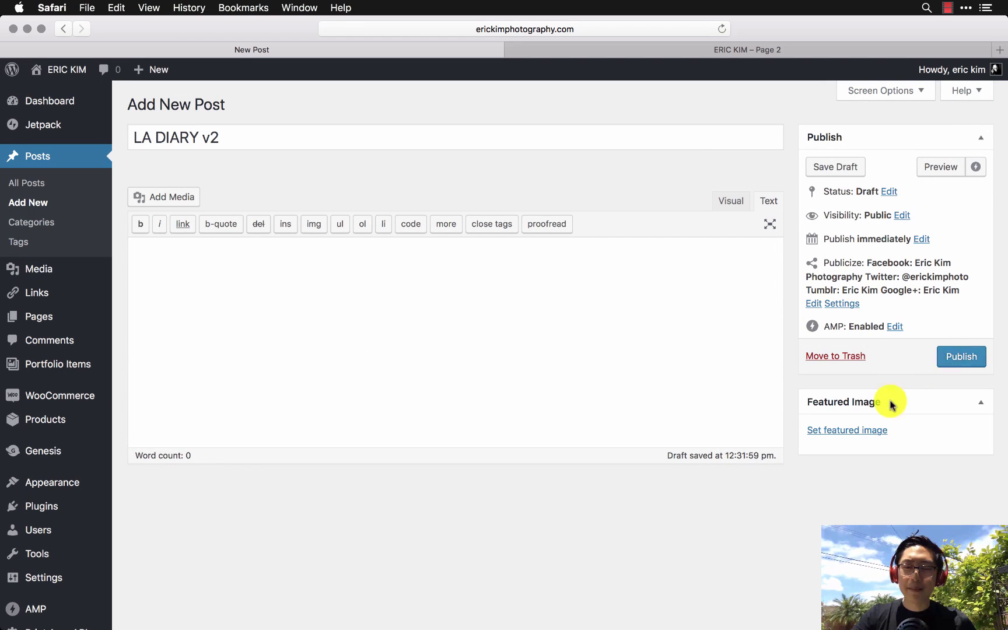
click(855, 431)
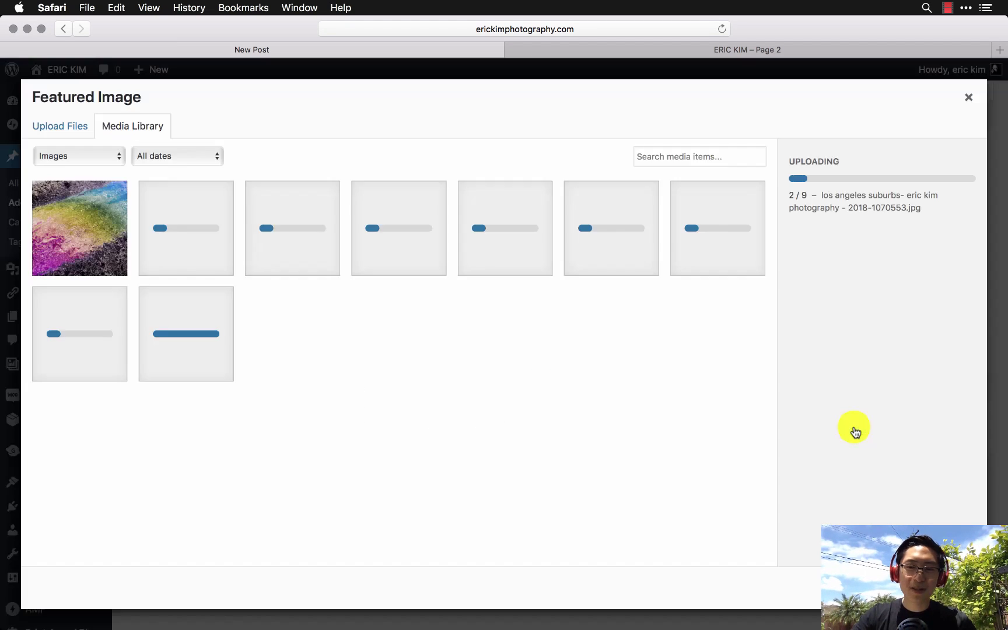
click(95, 231)
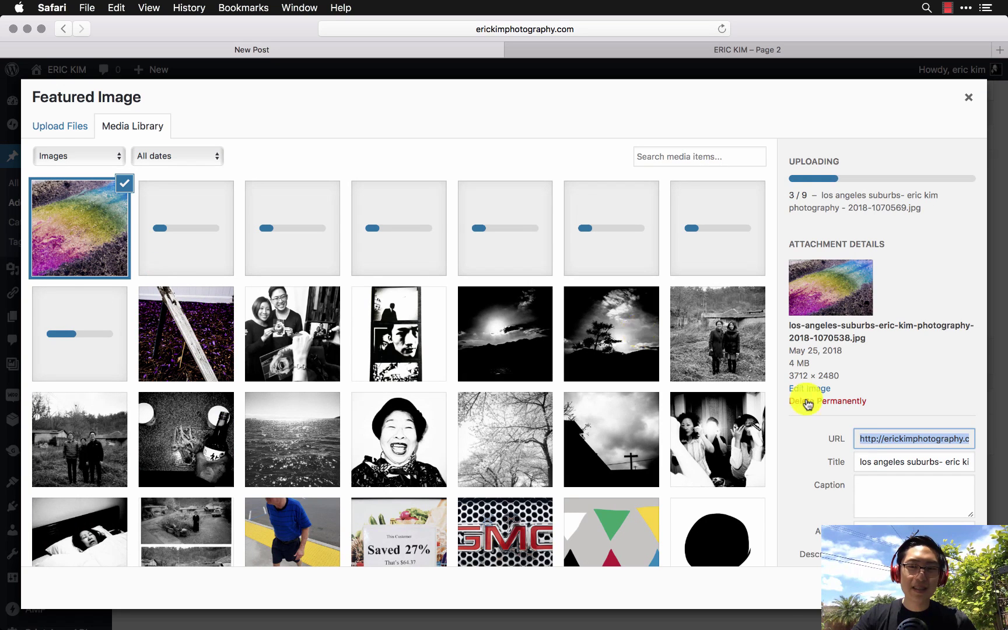
click(939, 590)
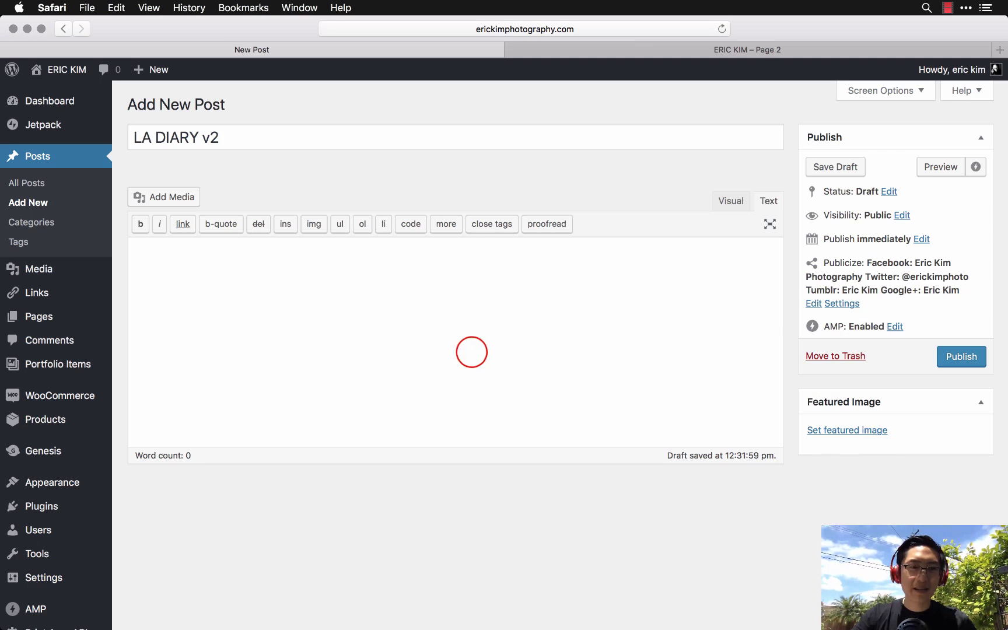
Check the photos' upload progress in the post's media library and return to the editor
click(471, 352)
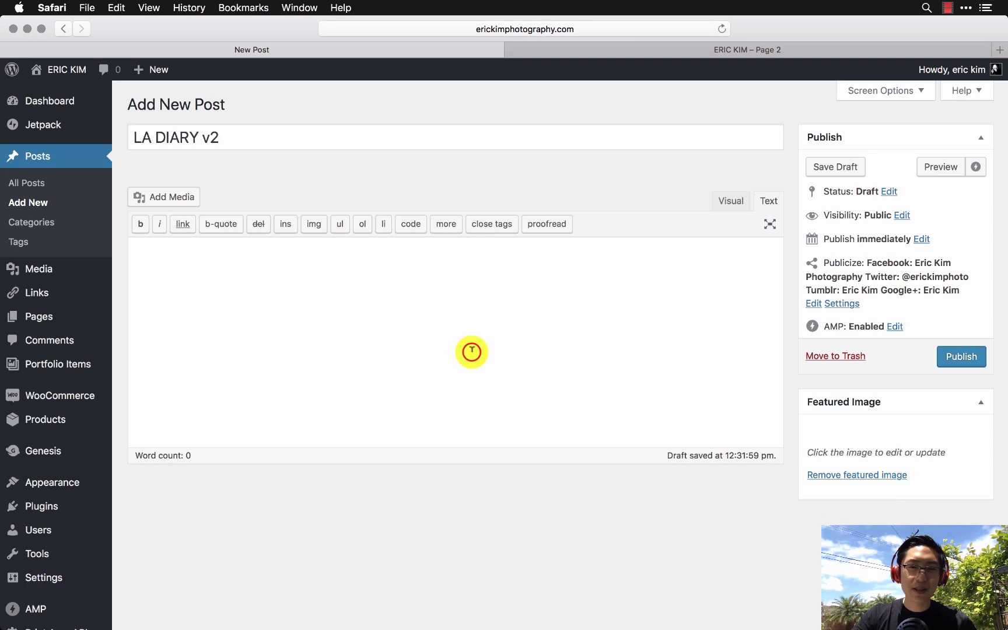
click(172, 199)
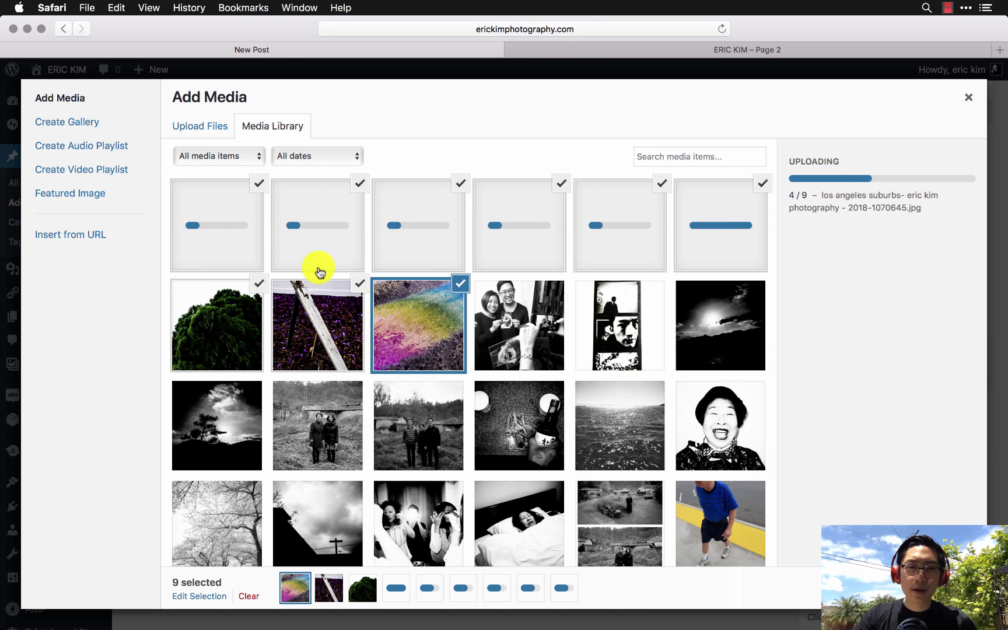
click(968, 98)
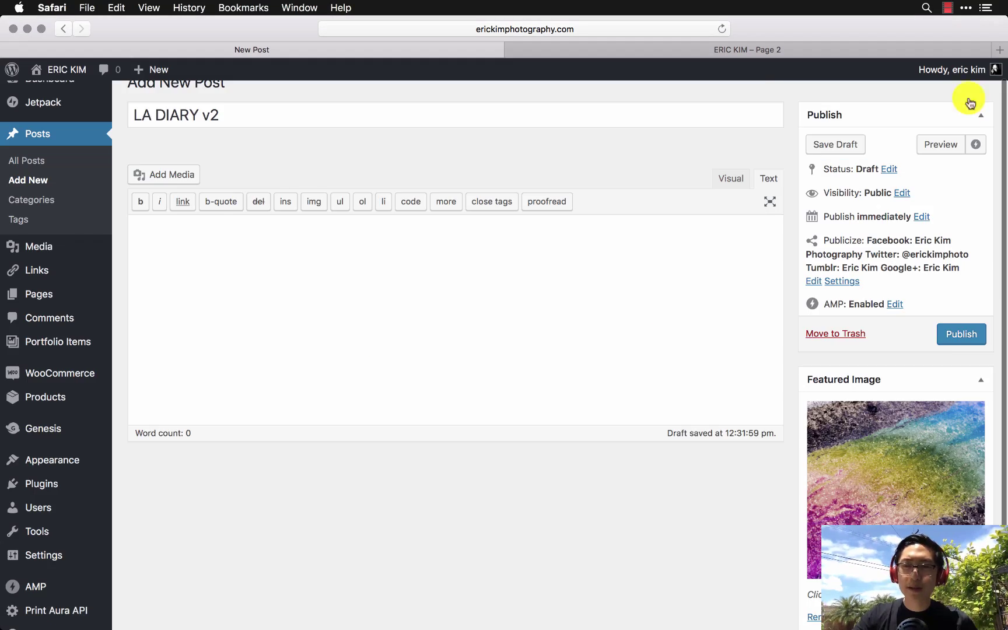
Open erickimphotography.com/blog/udemy in a new tab and look over the two Udemy courses it lists
click(761, 51)
scroll(259, 299, up, 15)
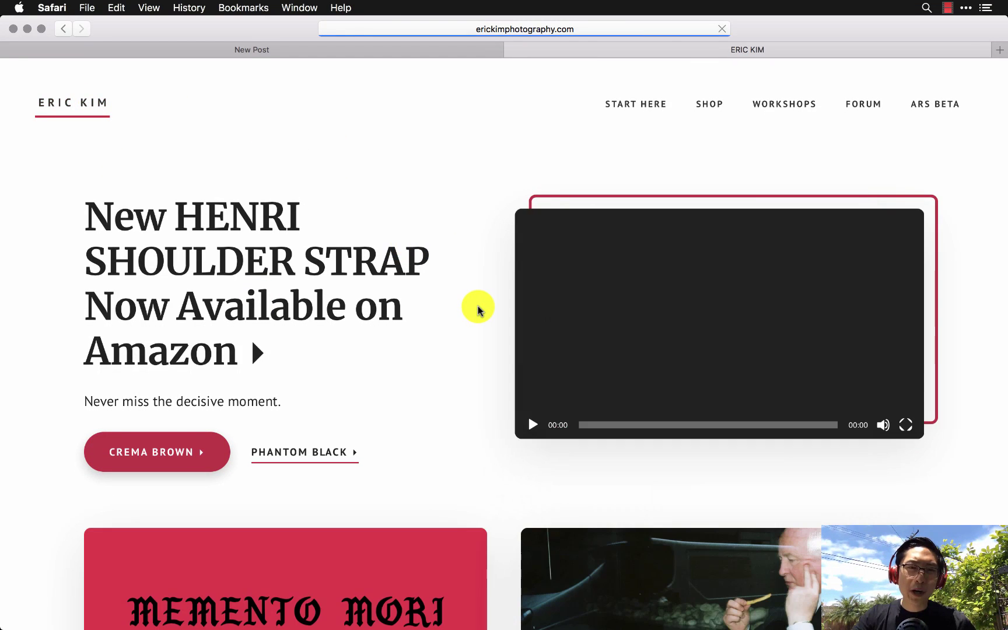
click(998, 51)
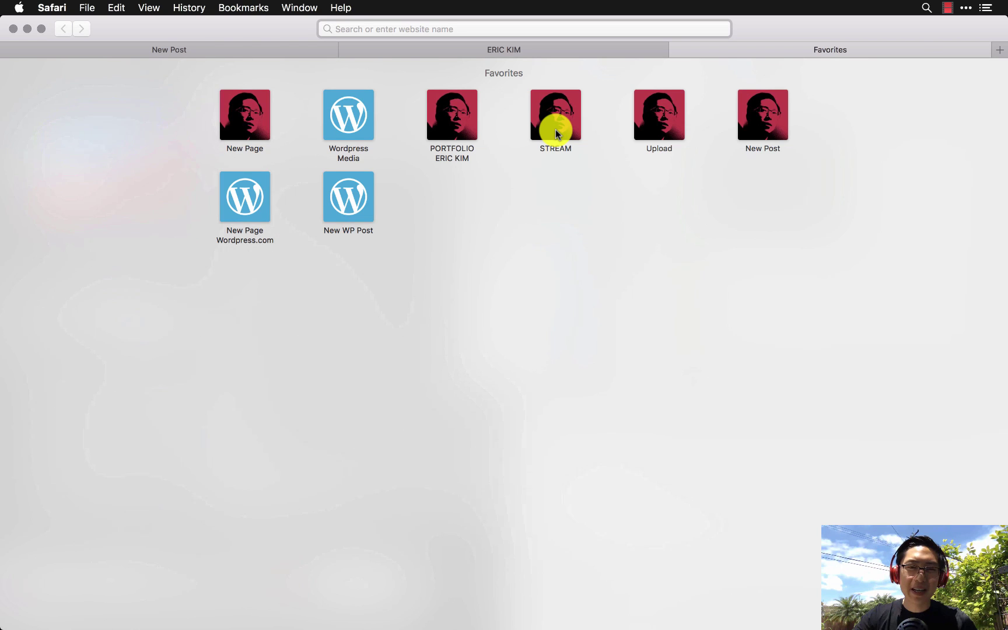
text(erickimphotography.com/)
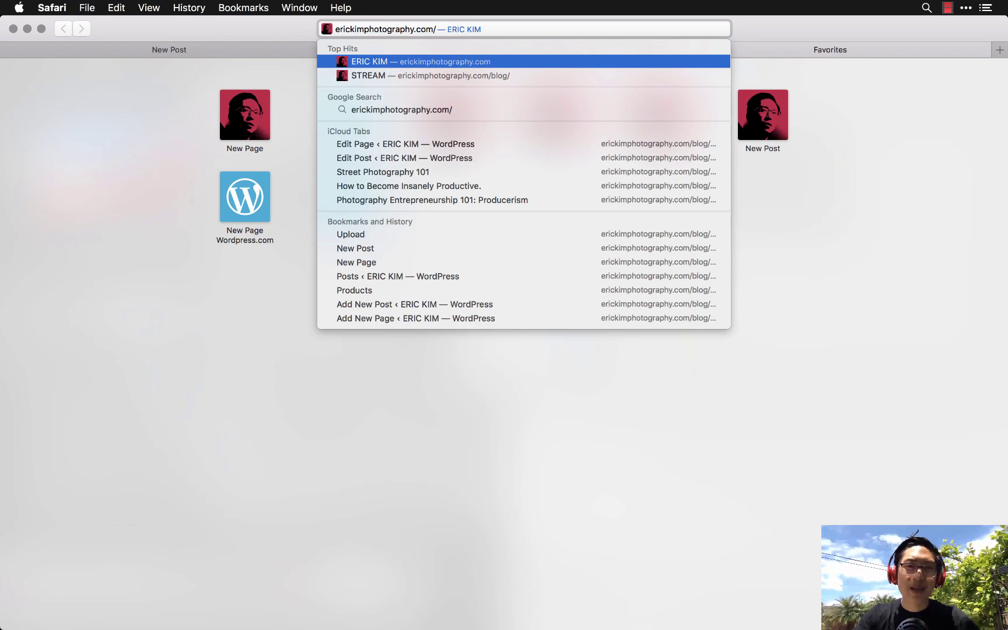
text(blog/udem)
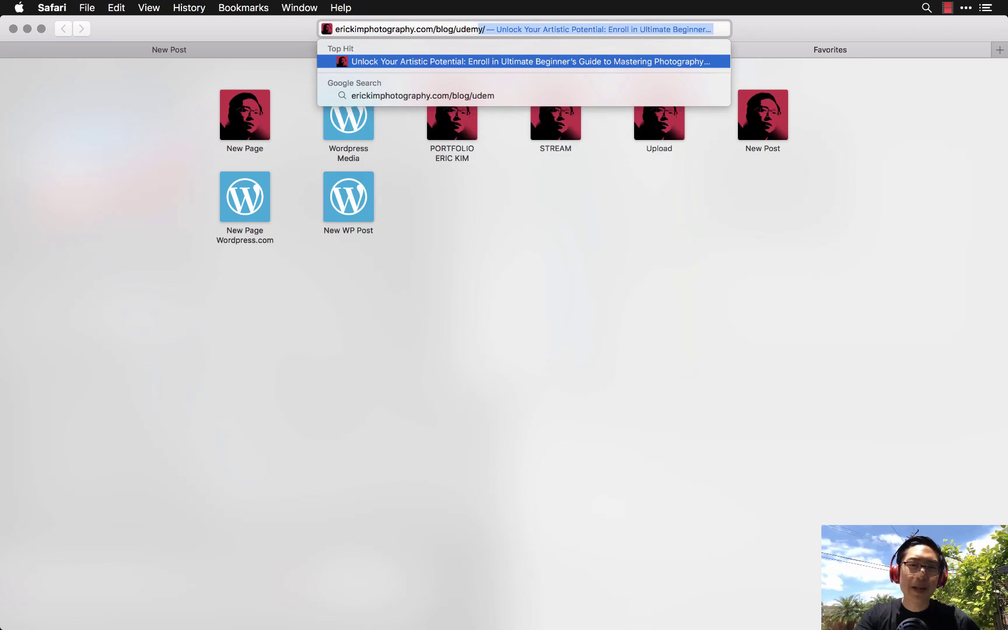
text(y)
key(Return)
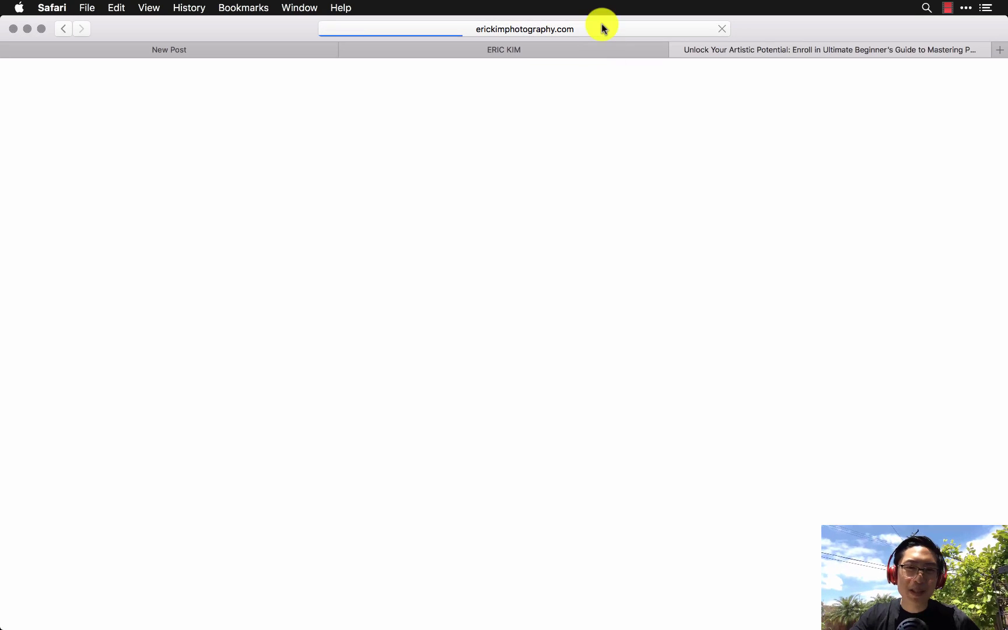
scroll(516, 335, down, 18)
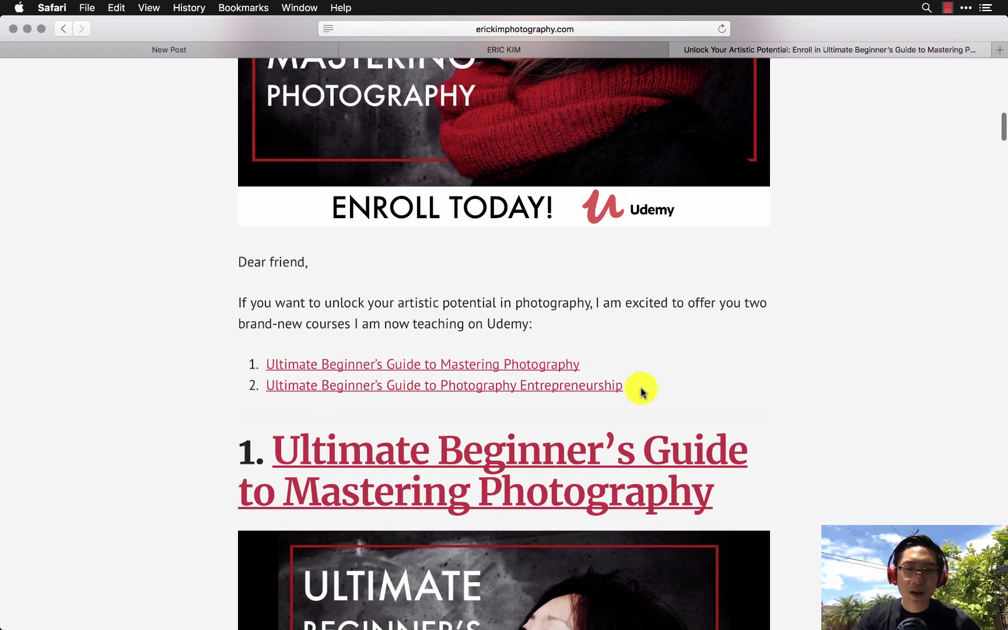
scroll(738, 381, up, 18)
Go to the site's shop and open the Ultimate Beginner's Guide to Photography Entrepreneurship Online Course product page
mouse_move(705, 103)
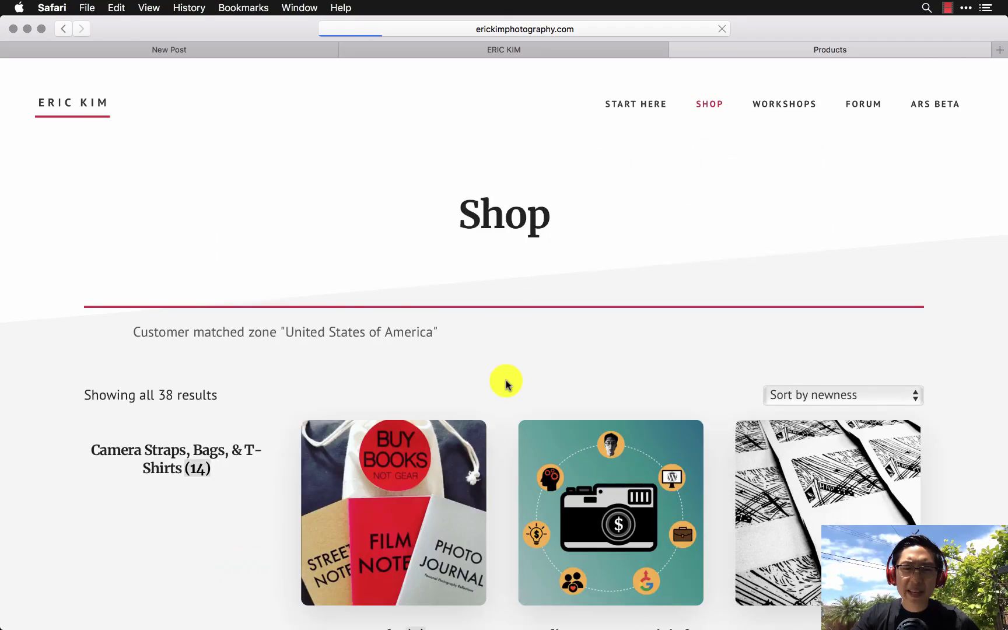
scroll(506, 379, down, 5)
scroll(506, 380, down, 4)
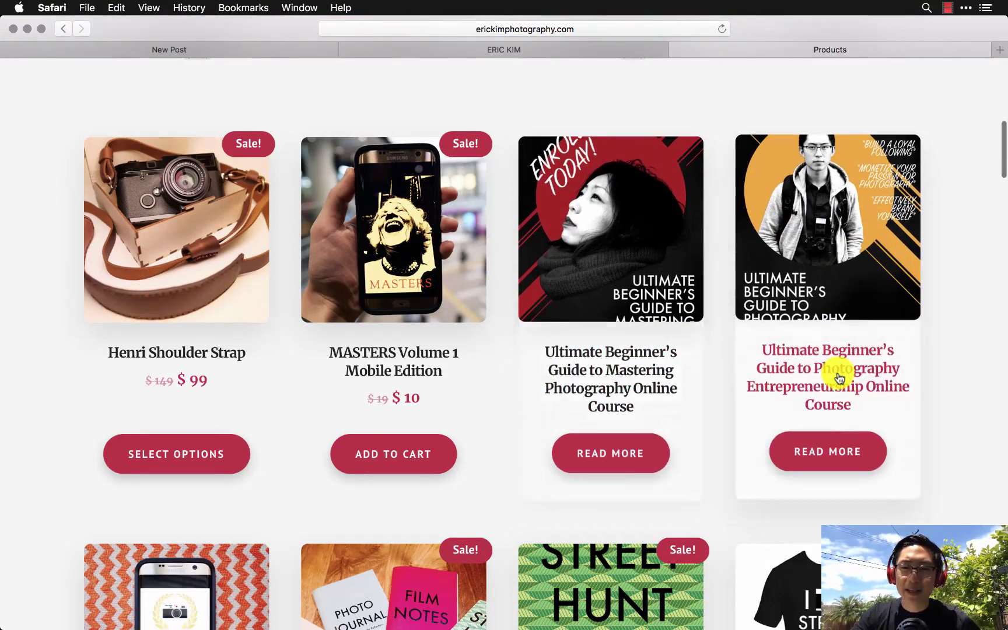
click(845, 367)
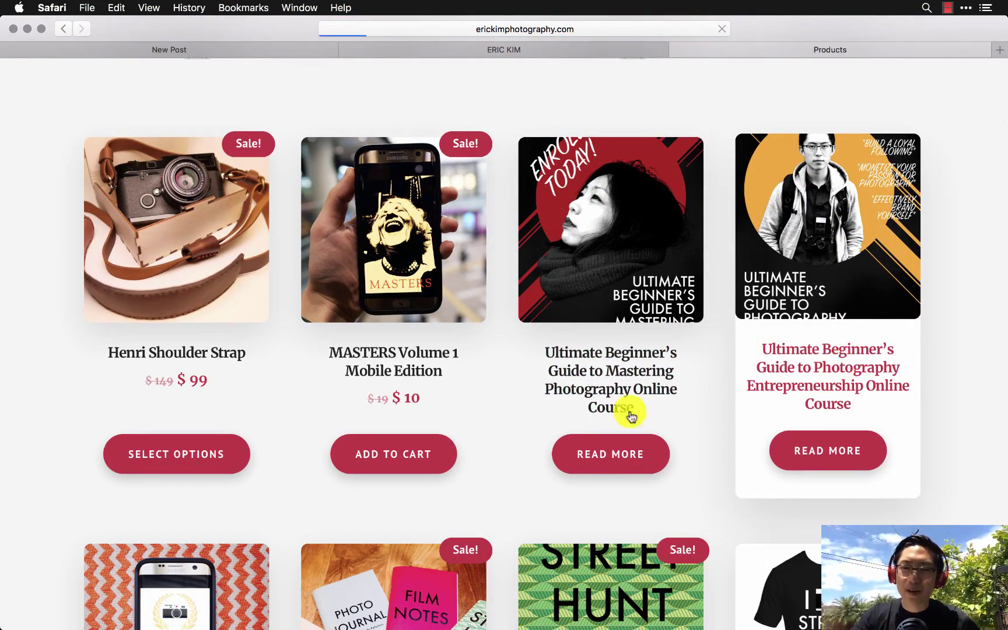
scroll(642, 408, down, 3)
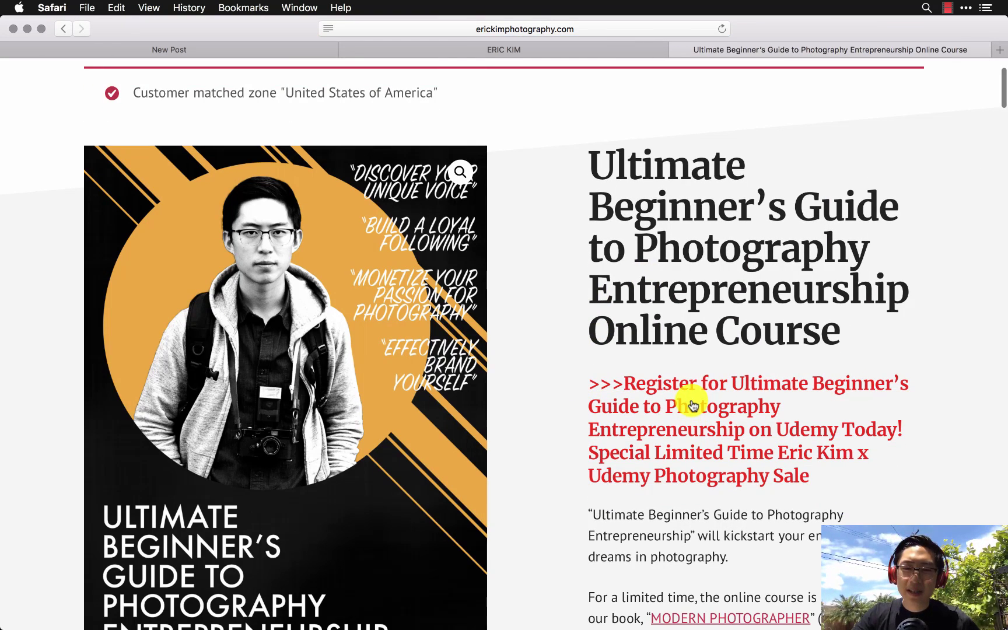
Check the course's Udemy registration link in a separate tab, close the extra tab and read through the course description
click(690, 398)
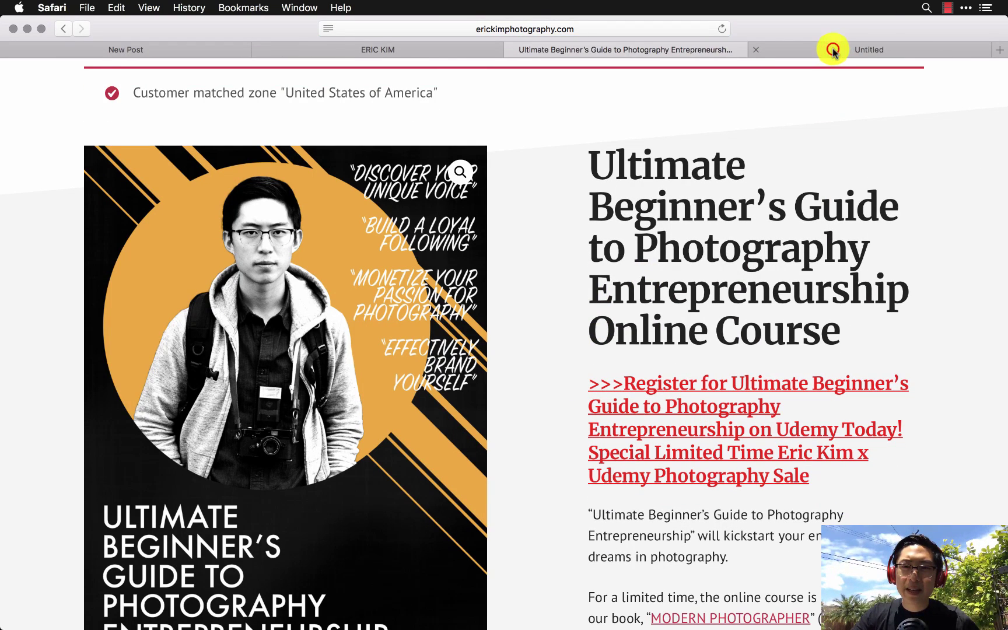
click(832, 50)
click(704, 55)
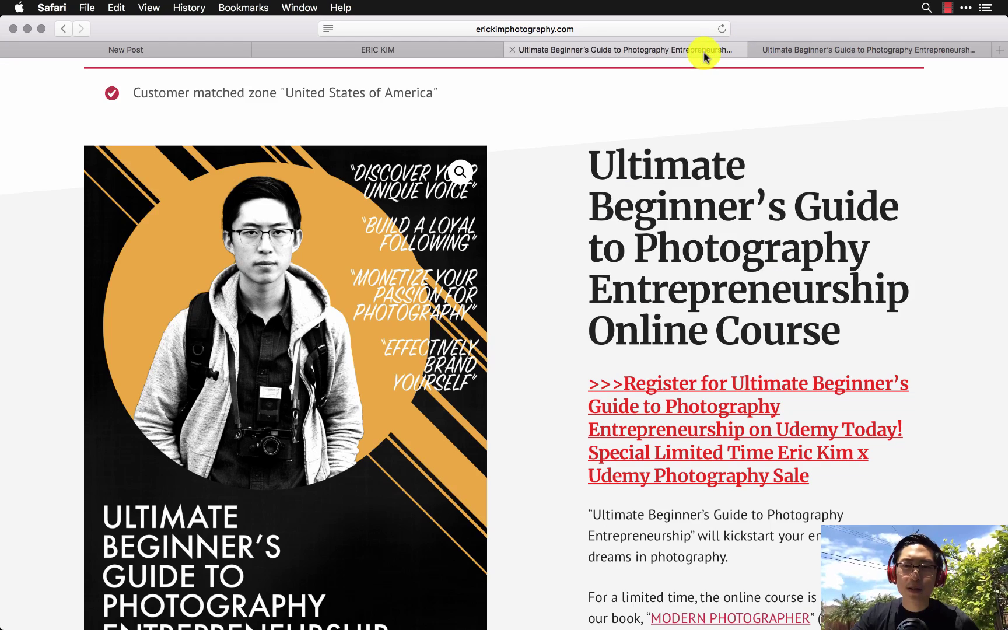
click(758, 49)
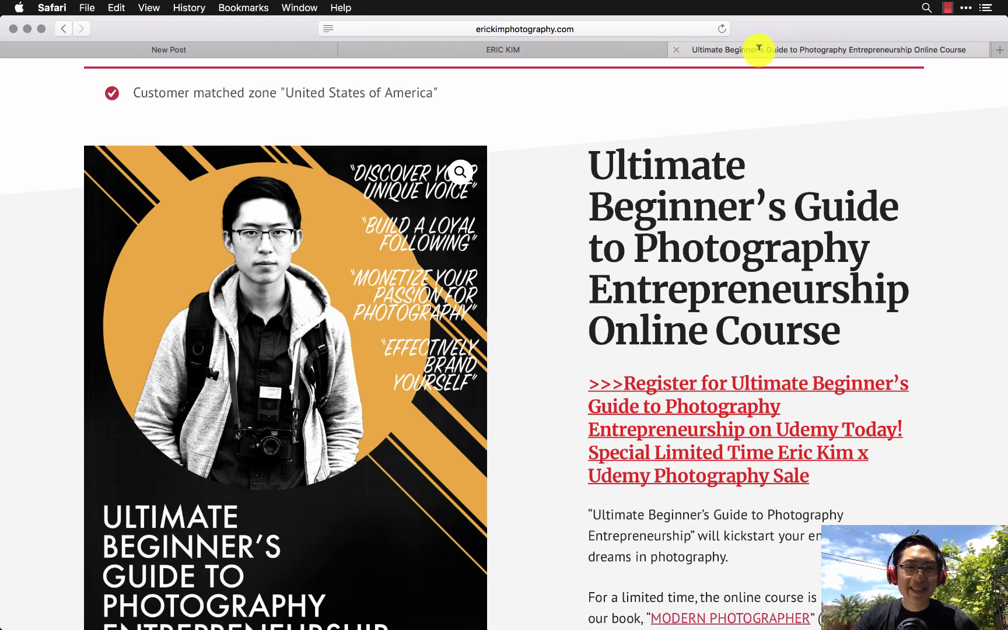
scroll(715, 207, down, 5)
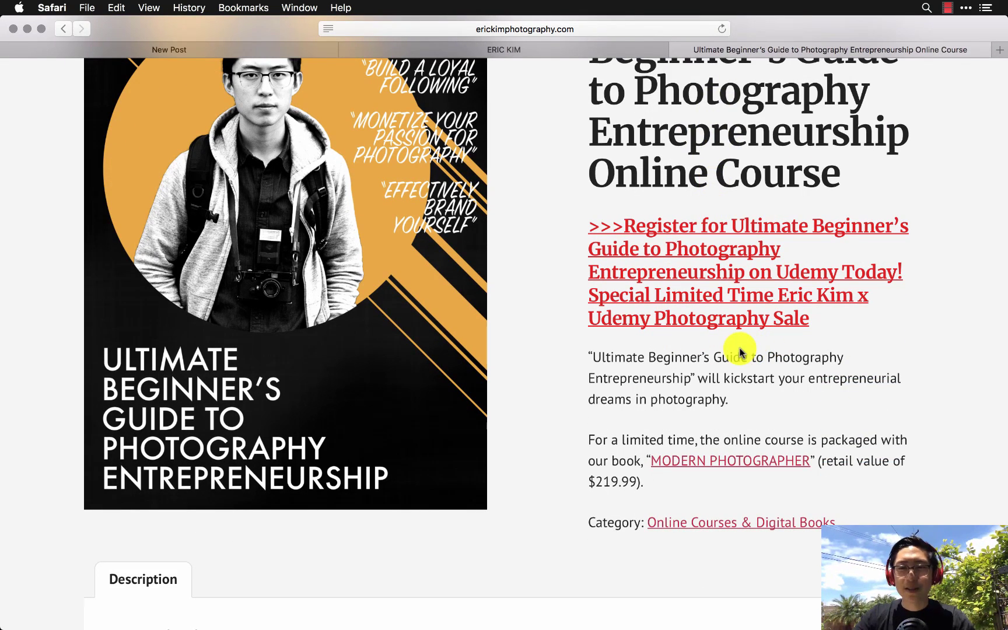
scroll(792, 359, down, 10)
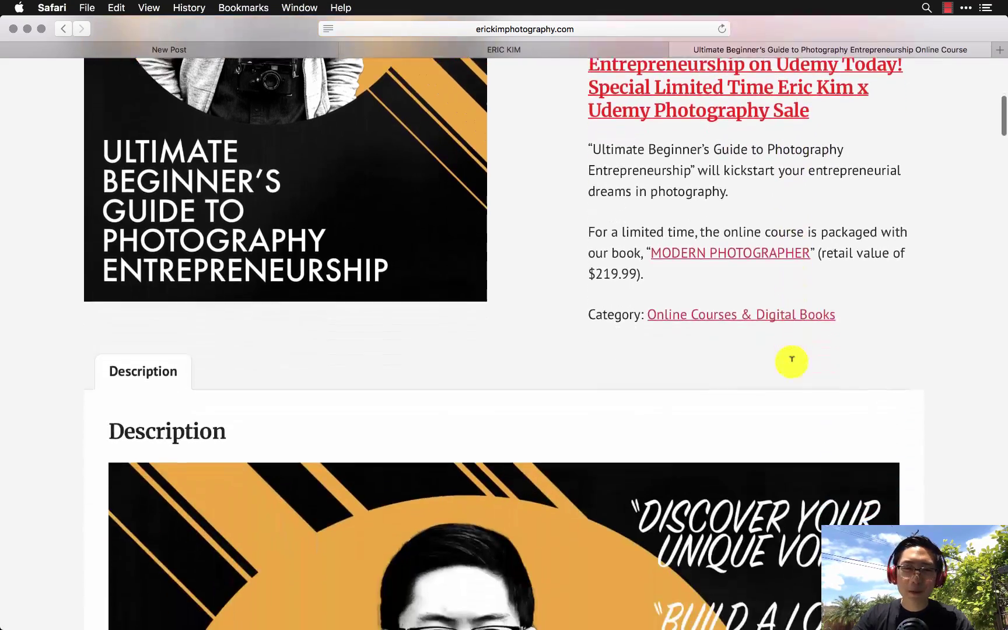
scroll(864, 374, down, 15)
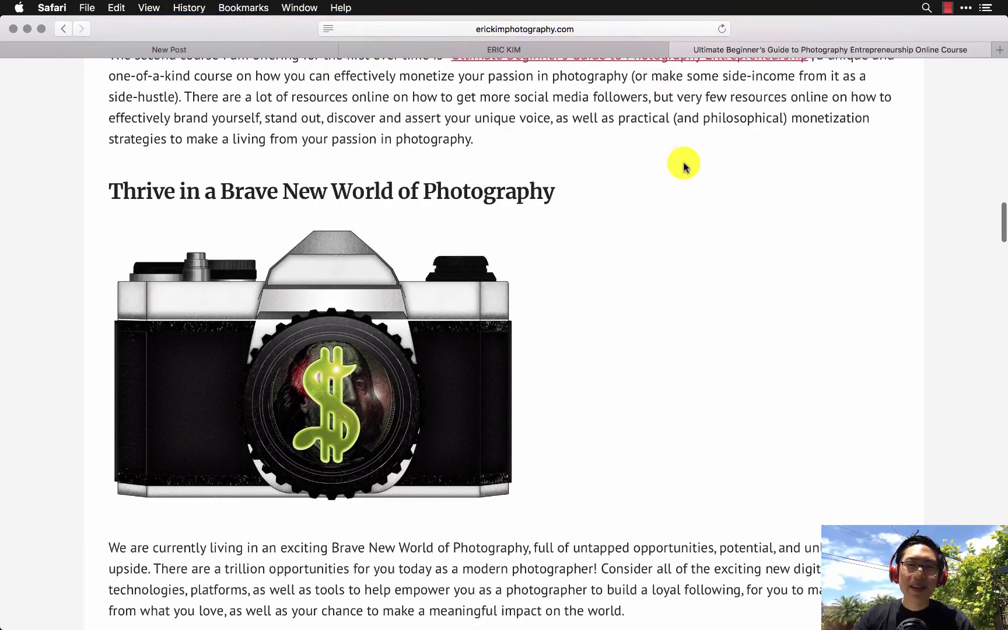
Go back to the shop, view the Ultimate Beginner's Guide to Mastering Photography Online Course page, and return to the LA DIARY v2 draft
scroll(684, 163, left, 5)
scroll(657, 328, up, 10)
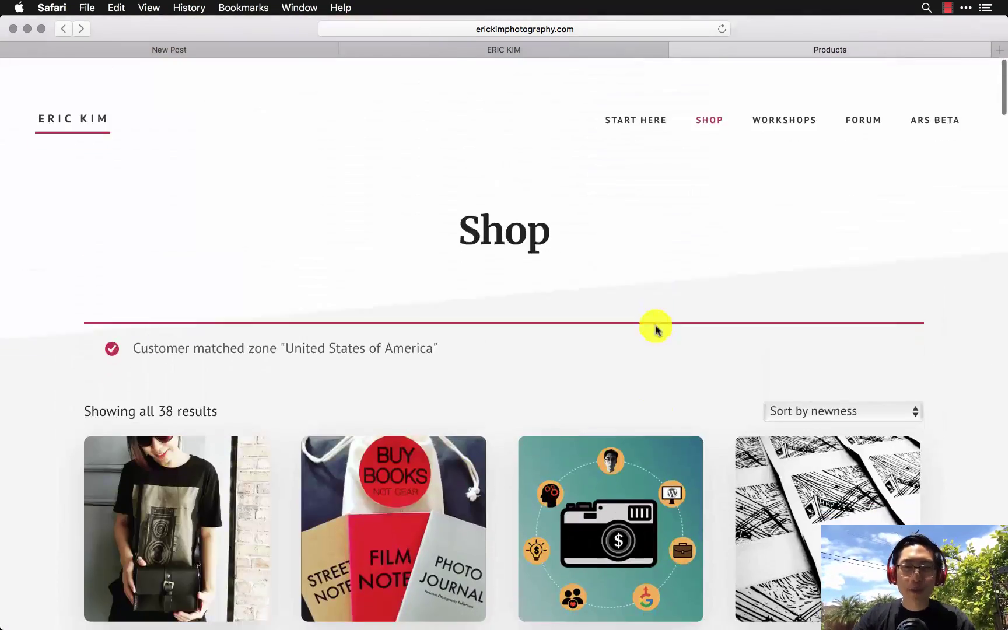
scroll(590, 236, down, 8)
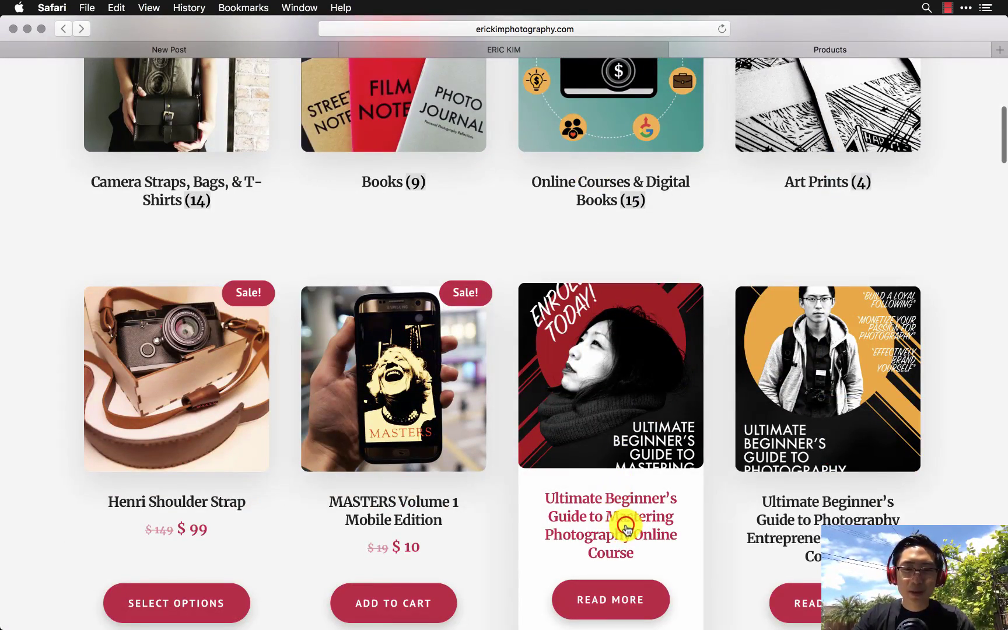
click(627, 420)
scroll(625, 417, down, 5)
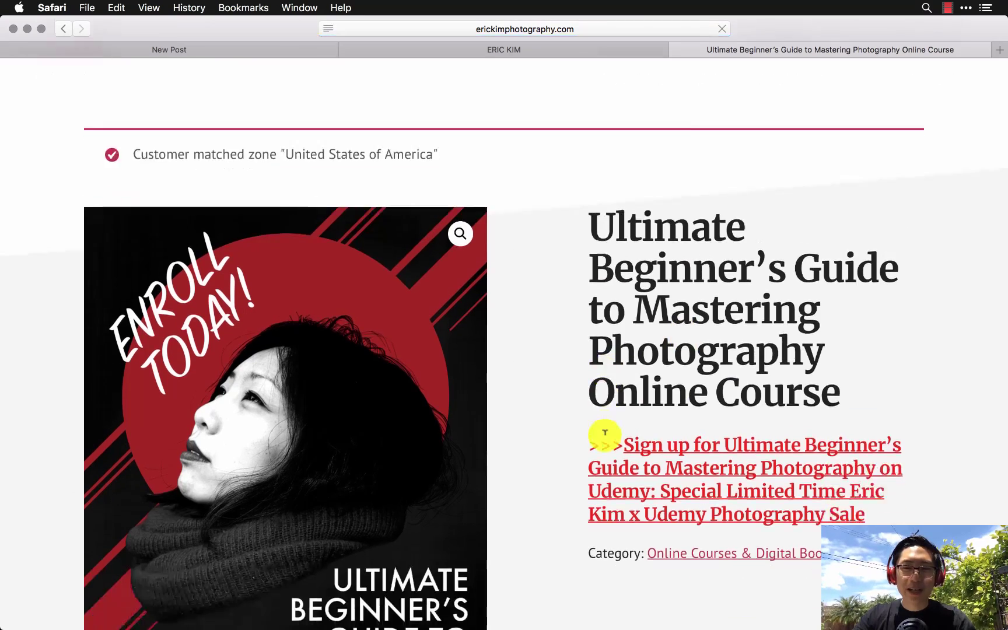
scroll(793, 309, up, 5)
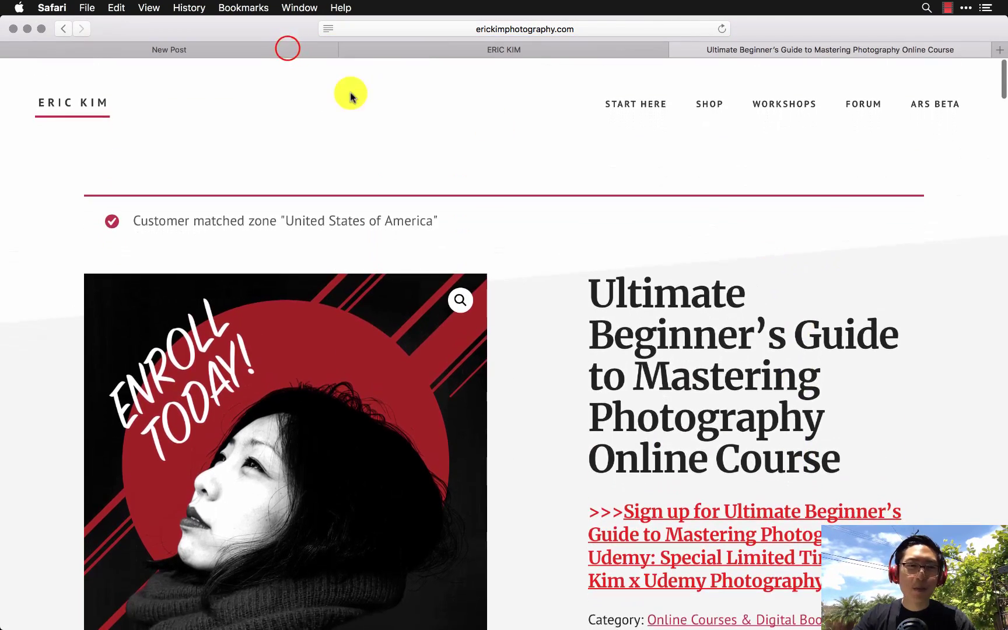
click(288, 50)
mouse_move(464, 601)
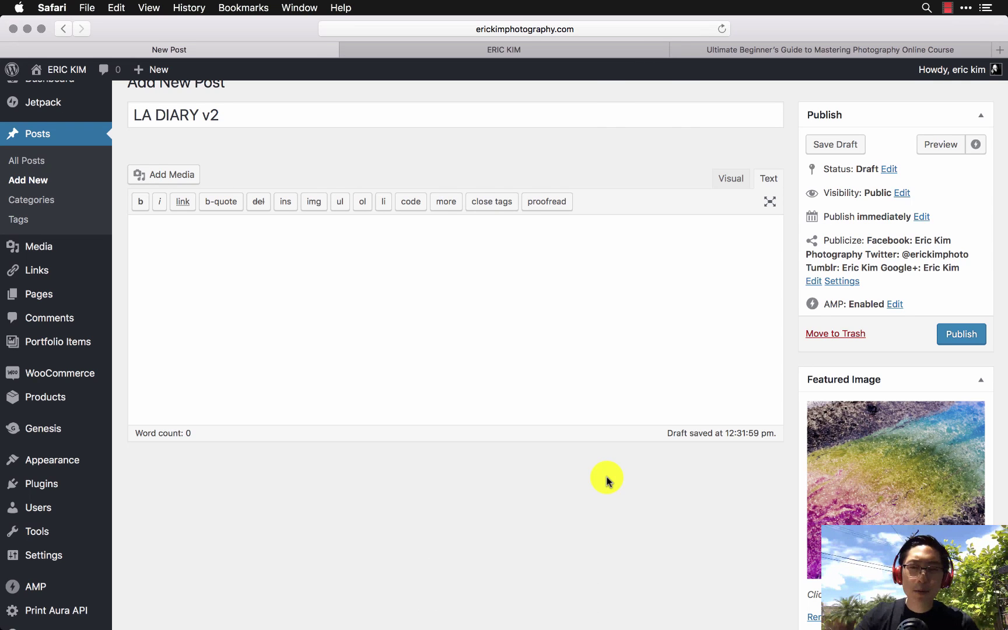
Search Google in a new tab for "eric kim lightroom visualization pdf" and open the Lightroom Classic CC Workflow PDF Visualization post in its own tab
click(997, 50)
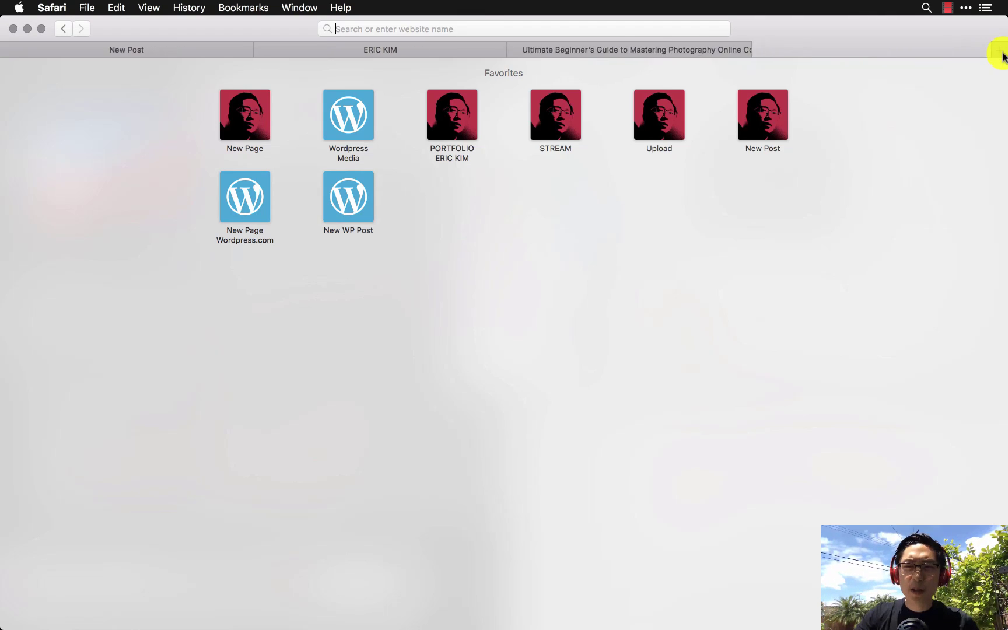
text(google)
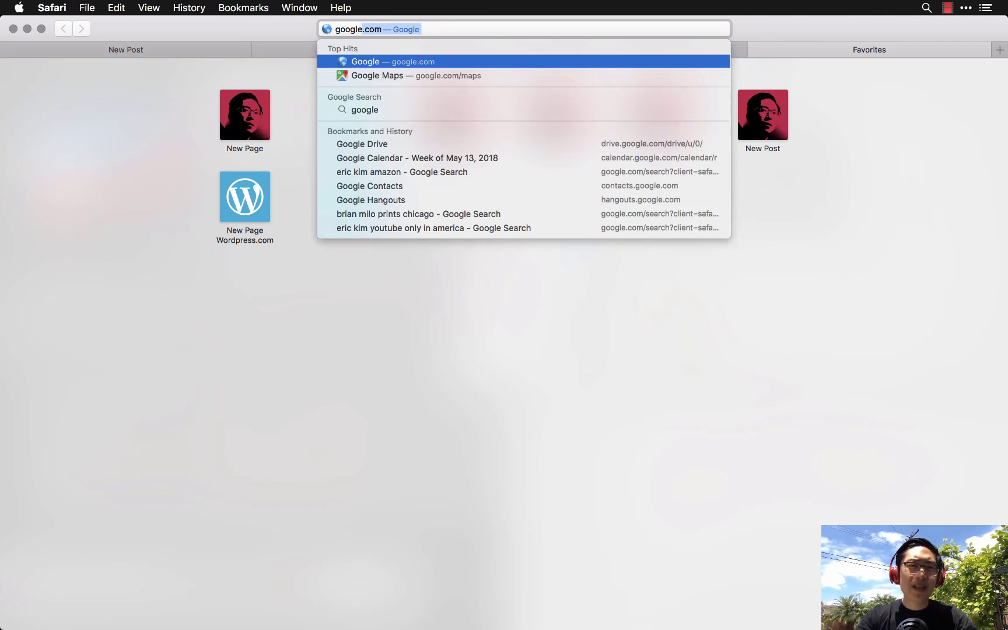
key(Return)
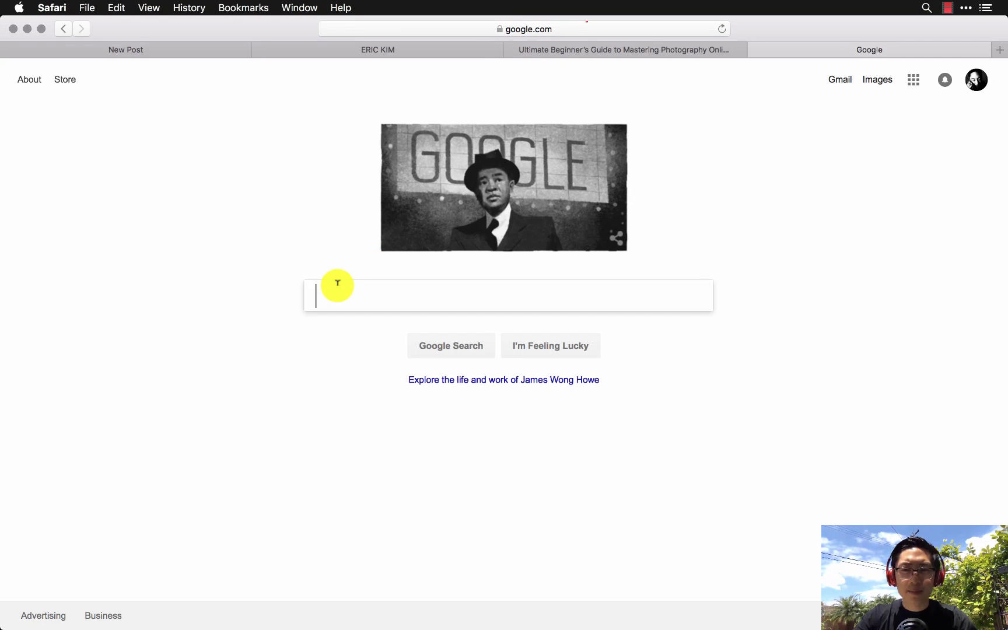
text(eric kim lightroom visualization pdf)
key(Return)
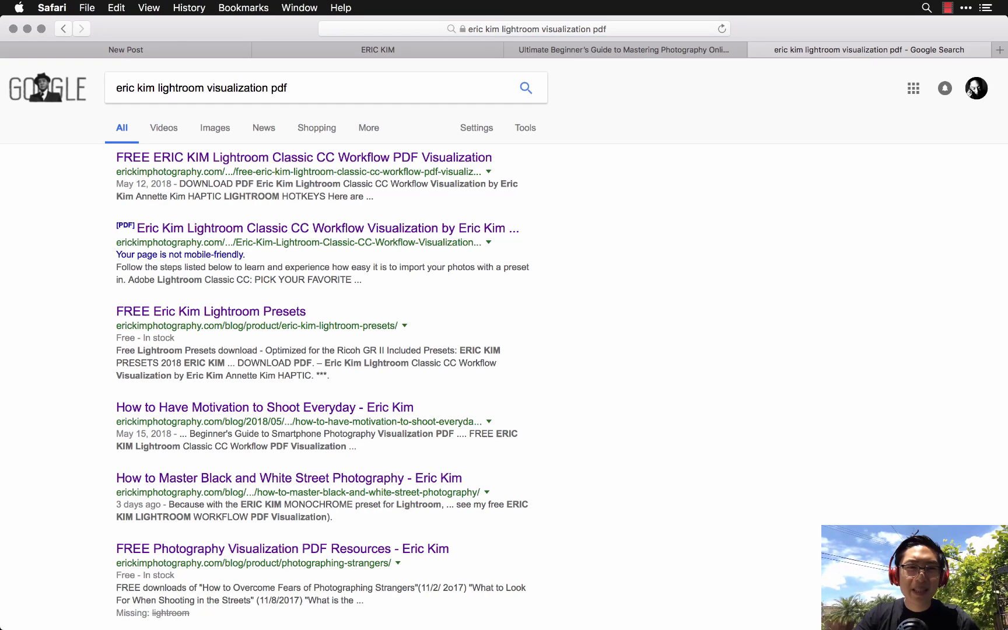
super+click(459, 159)
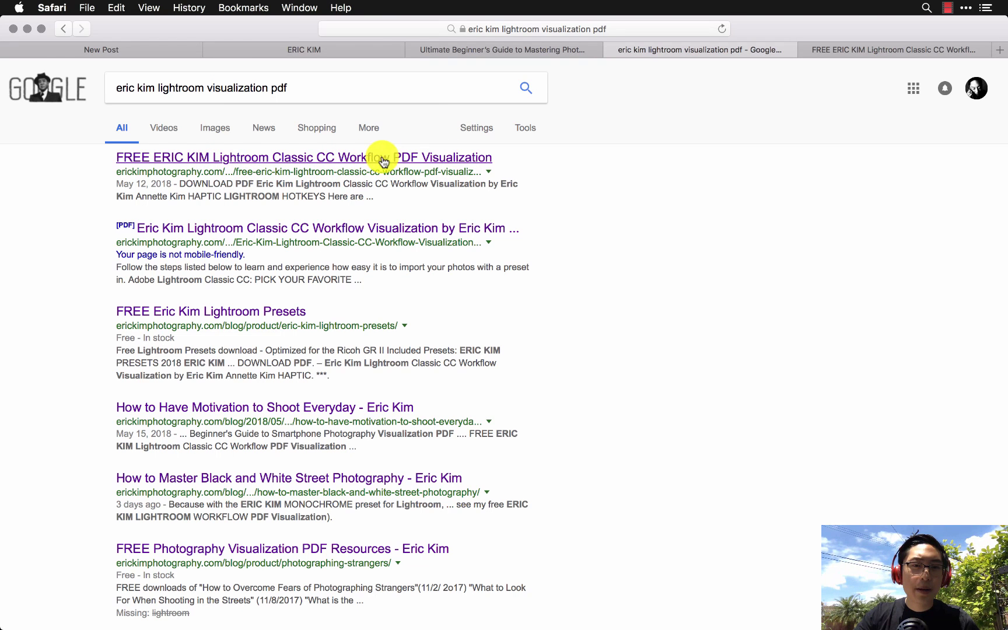
click(847, 50)
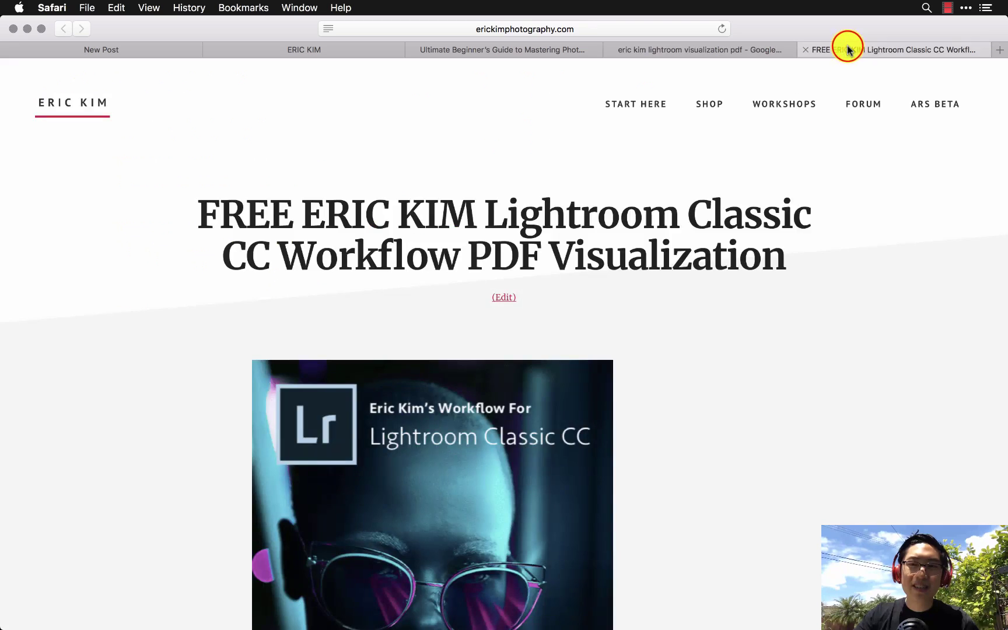
Open the Lightroom Classic CC workflow PDF from the post's download section and look through it as far as the Lightroom hotkeys
scroll(389, 248, down, 3)
scroll(636, 315, down, 2)
scroll(694, 334, down, 8)
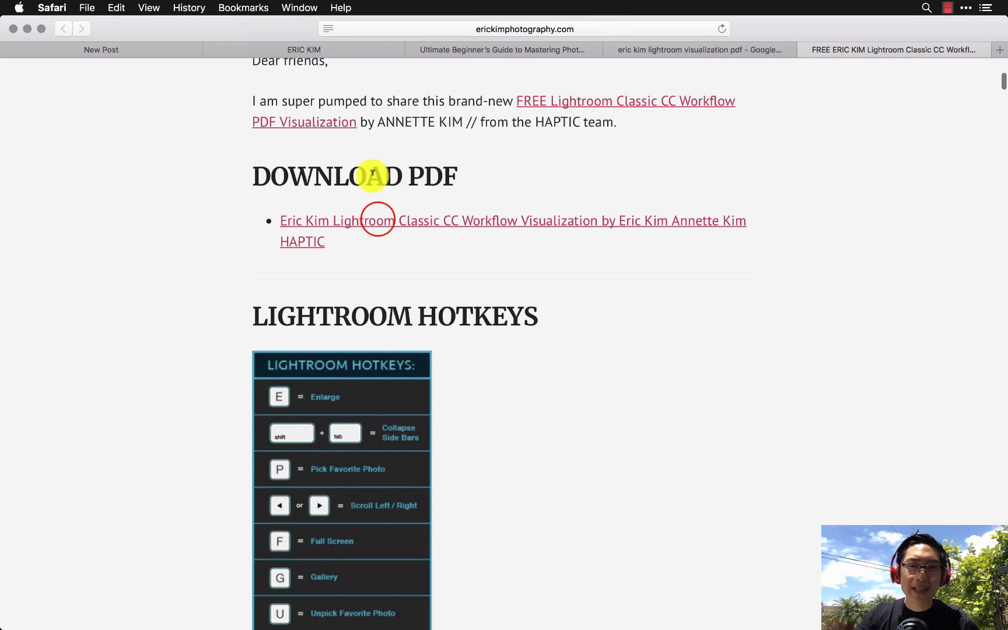
click(378, 220)
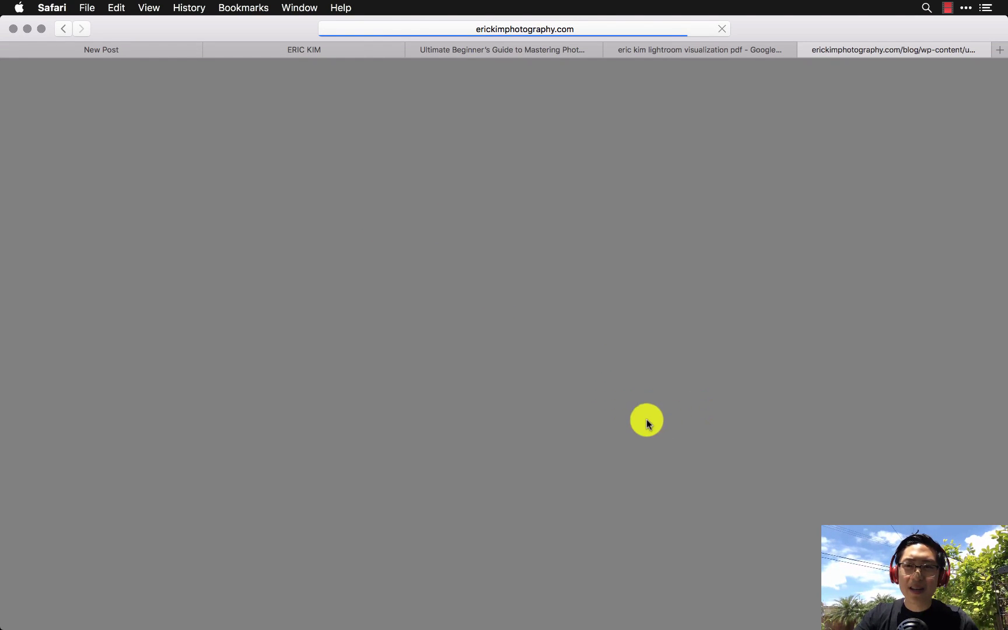
scroll(705, 432, down, 15)
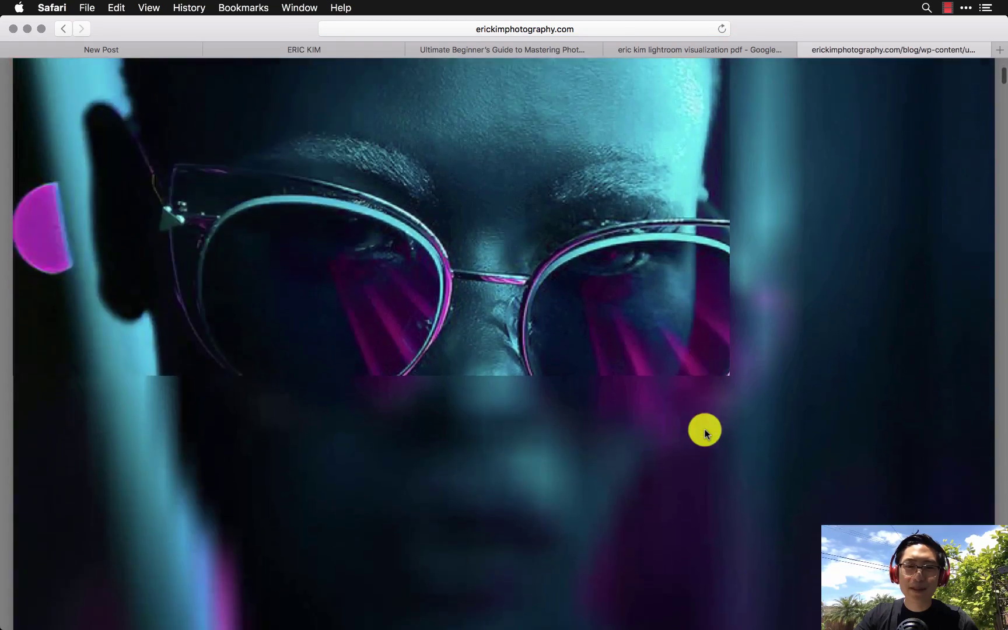
scroll(704, 433, down, 10)
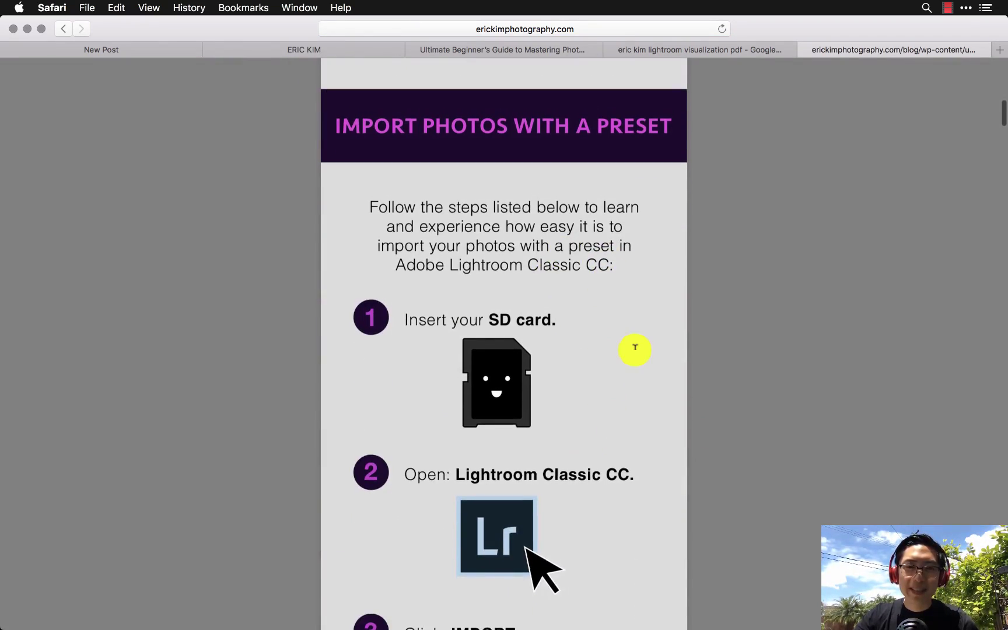
scroll(635, 349, down, 5)
scroll(634, 349, down, 15)
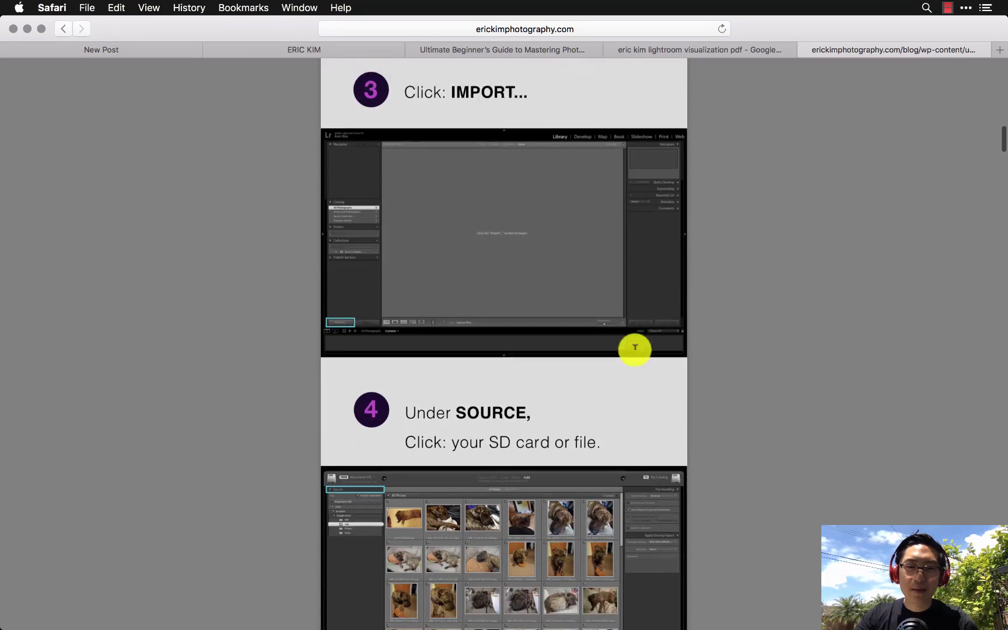
scroll(634, 349, down, 20)
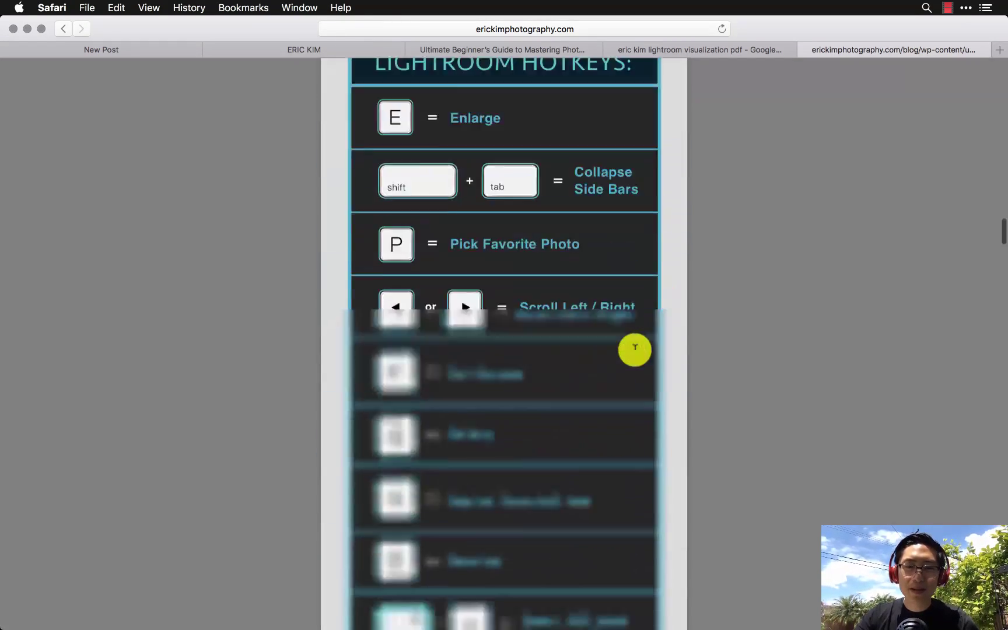
Search the web in a new tab for "eric kim presets lightroom classic cc"
click(996, 52)
text(eric kim)
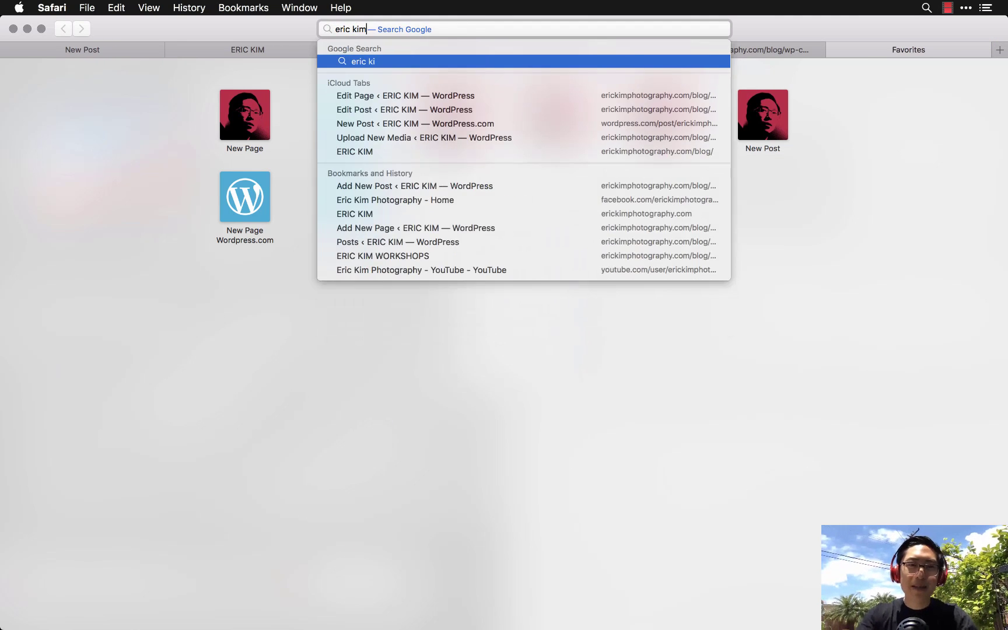
text( presets lightroom classic cc)
key(Return)
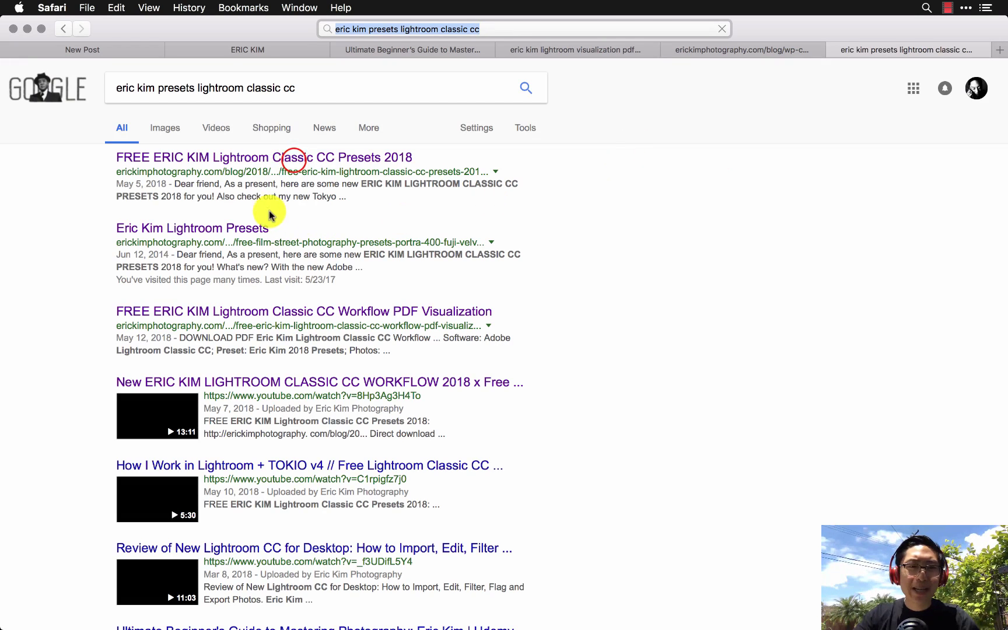
Open the search result "FREE ERIC KIM Lightroom Classic CC Presets 2018"
click(294, 158)
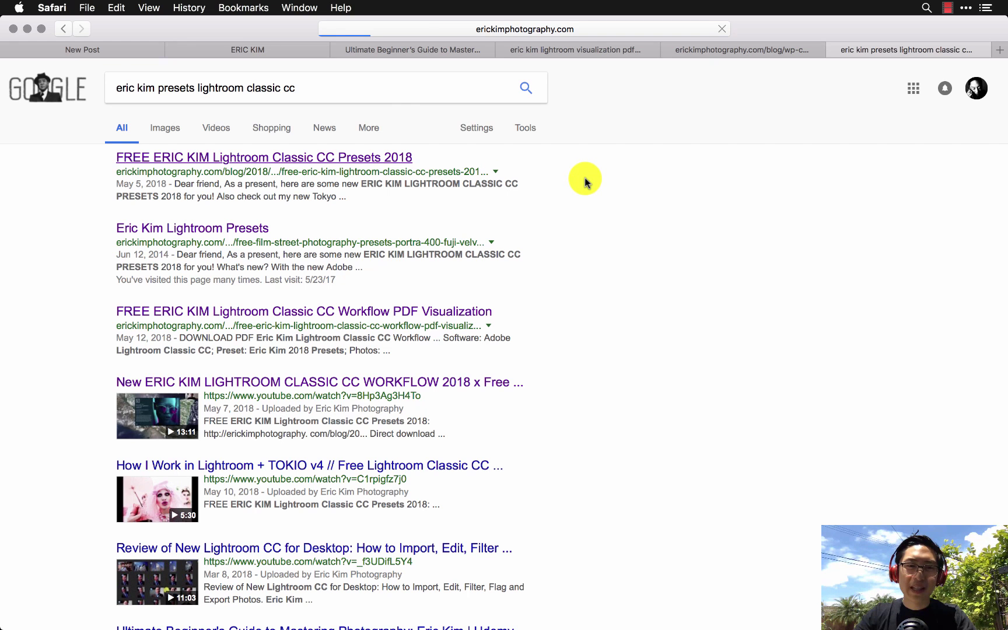
click(379, 154)
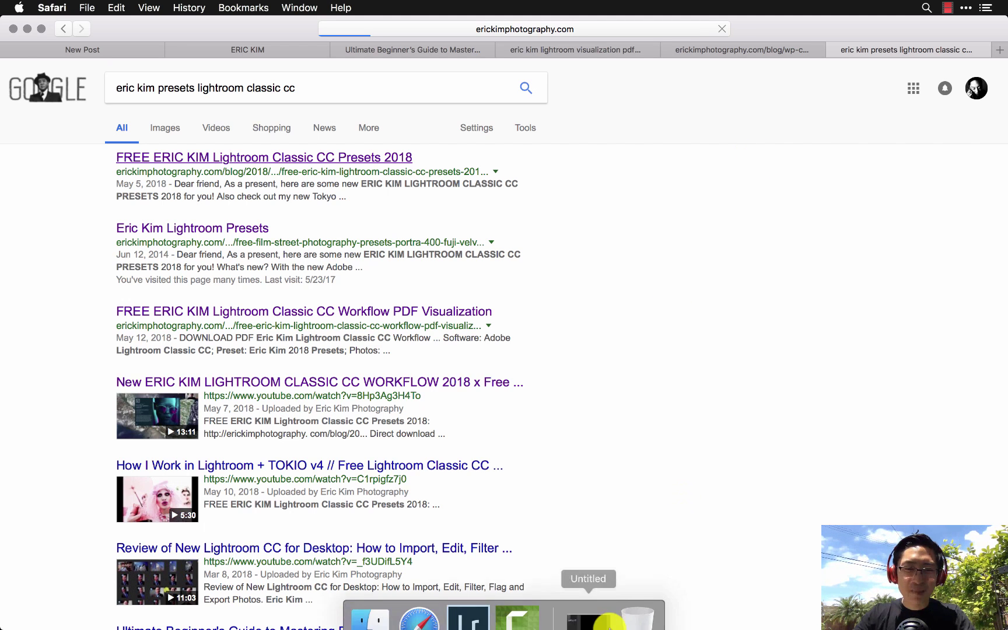
click(465, 596)
click(646, 289)
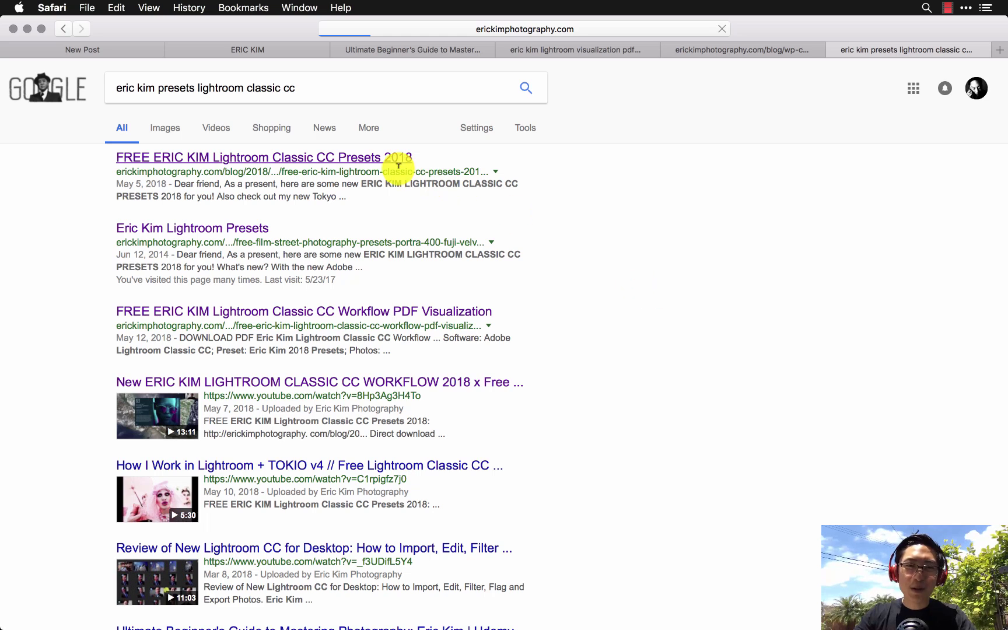
Look through the Lightroom workflow PDF further, as far as the export instructions
click(612, 47)
click(750, 46)
scroll(650, 367, down, 20)
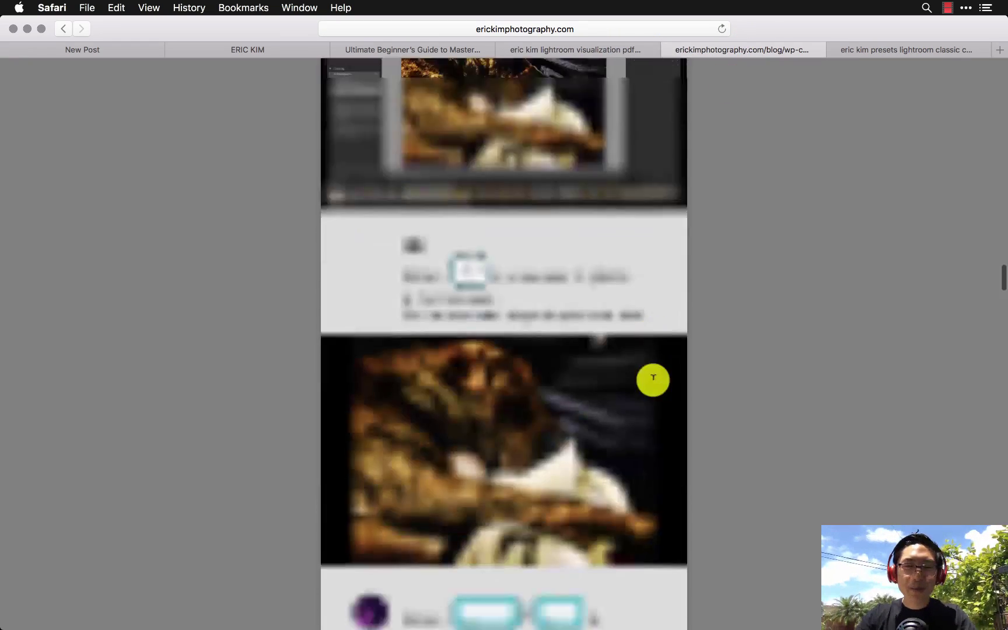
scroll(673, 487, down, 20)
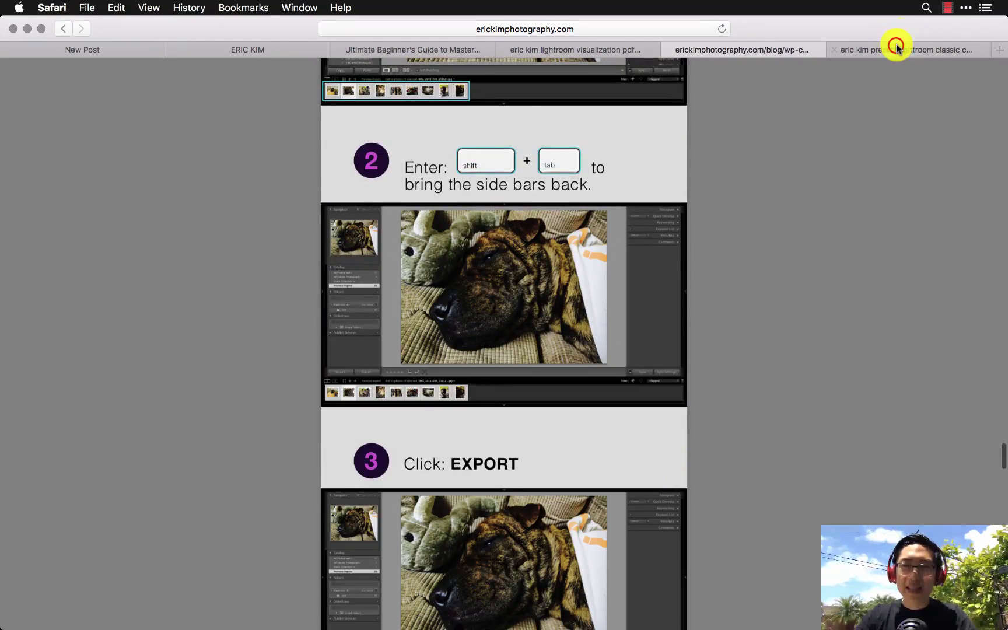
Download the ERIC KIM LIGHTROOM CLASSIC CC PRESETS 2018 archive from the free presets post
click(895, 46)
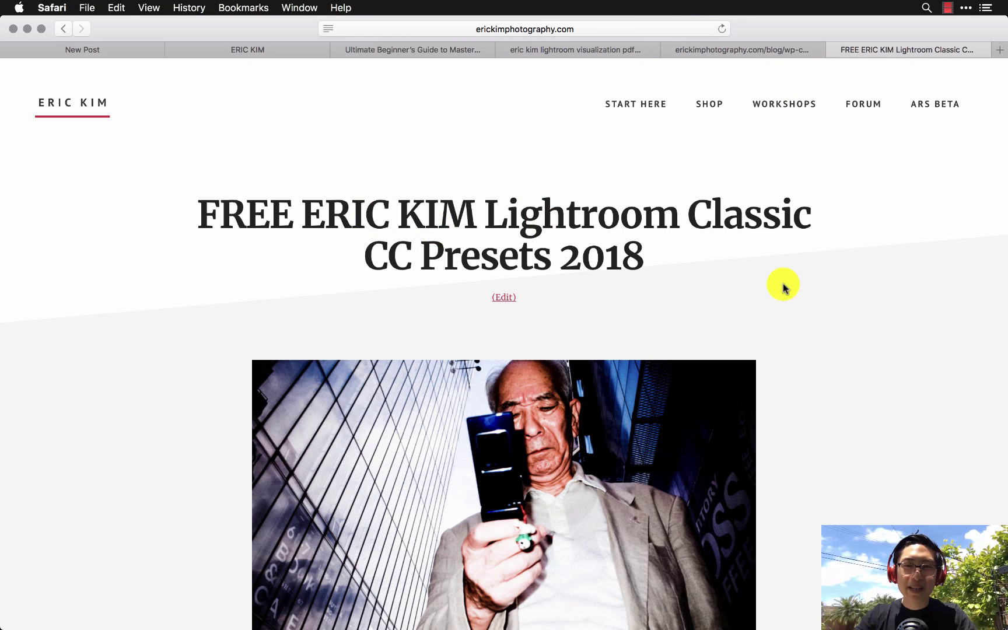
scroll(822, 340, down, 6)
scroll(822, 340, down, 3)
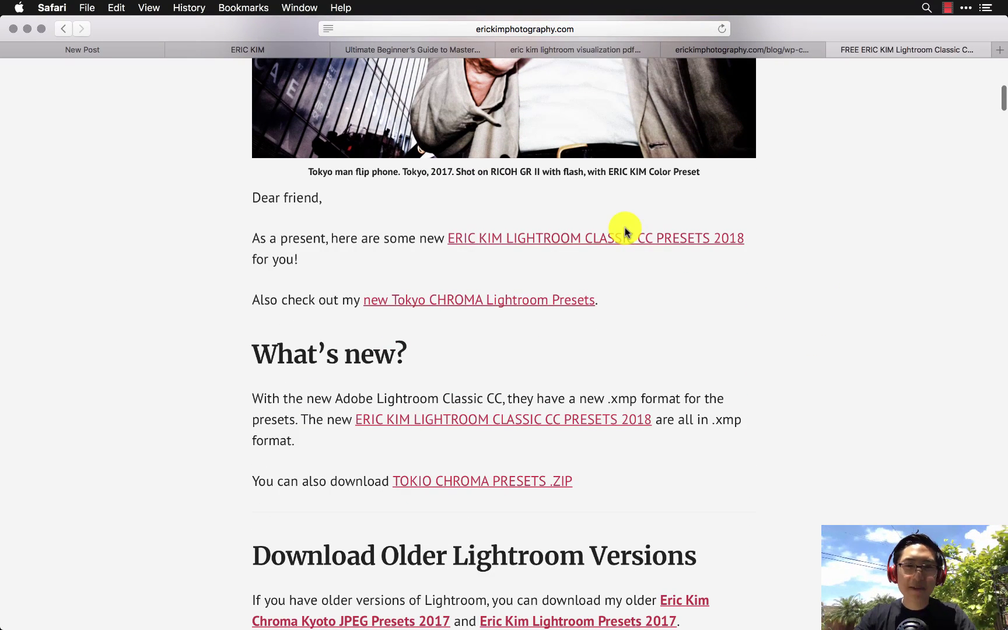
click(523, 241)
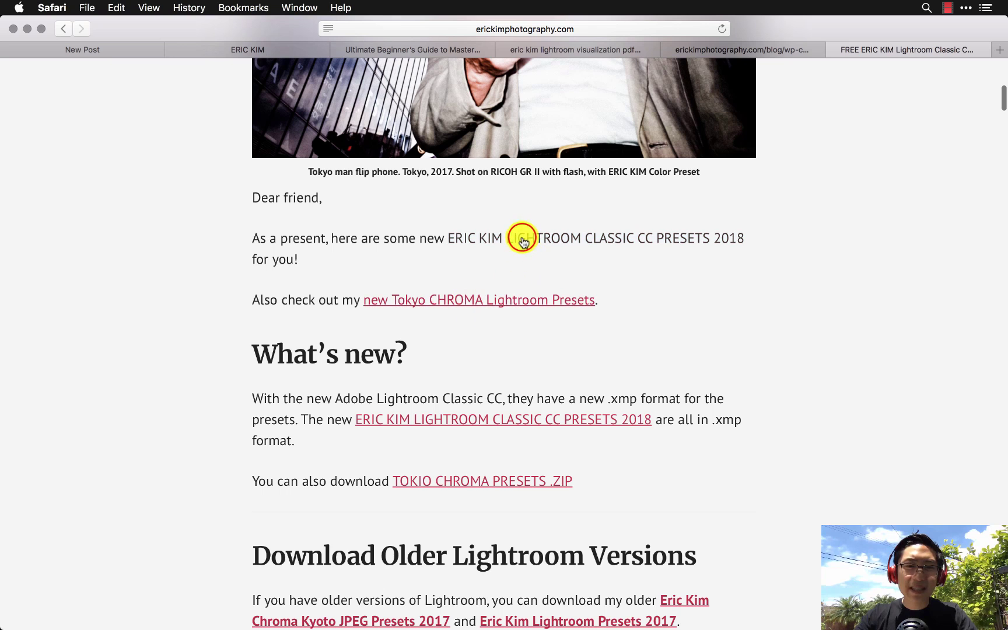
Reveal the downloaded 2018 presets ZIP in Finder, extract it and look through its .xmp preset files
click(730, 28)
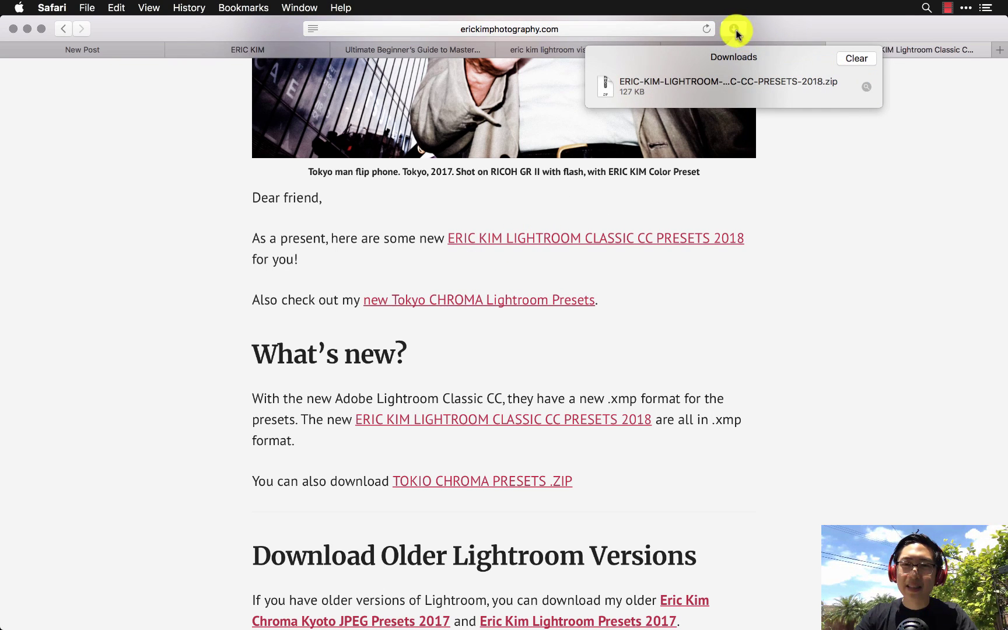
click(867, 89)
click(653, 76)
double_click(652, 73)
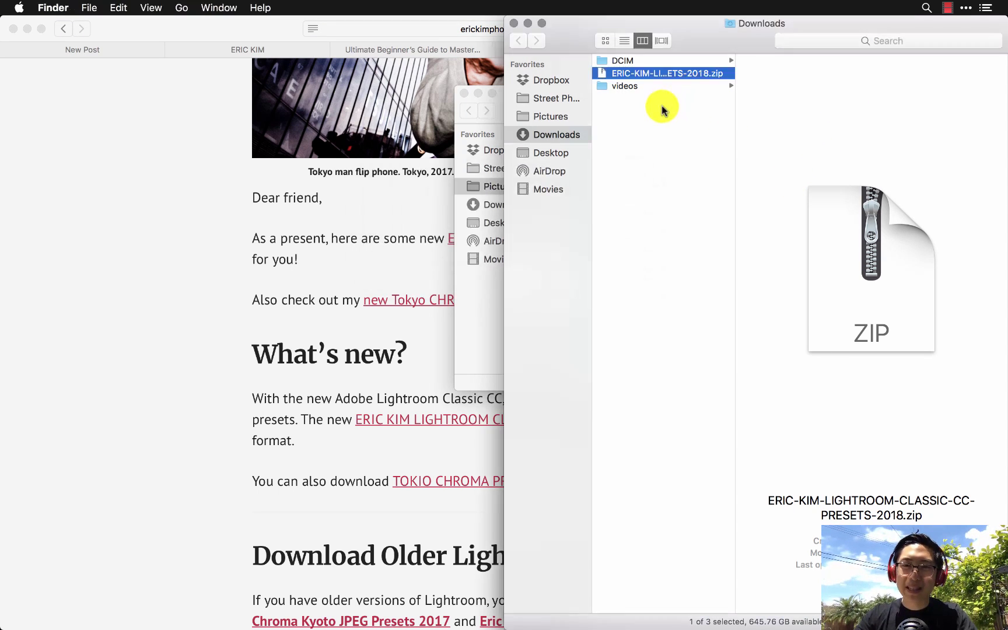
scroll(799, 209, down, 10)
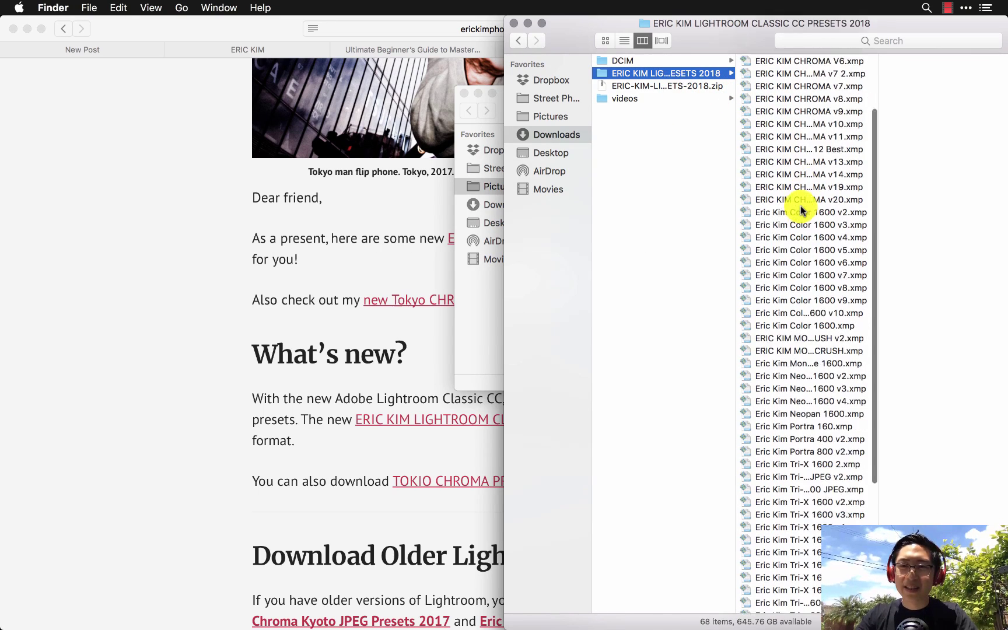
scroll(800, 208, up, 10)
Return to the presets post in Safari and download Eric Kim Lightroom Presets 2017 from the older Lightroom versions section
key(super+Tab)
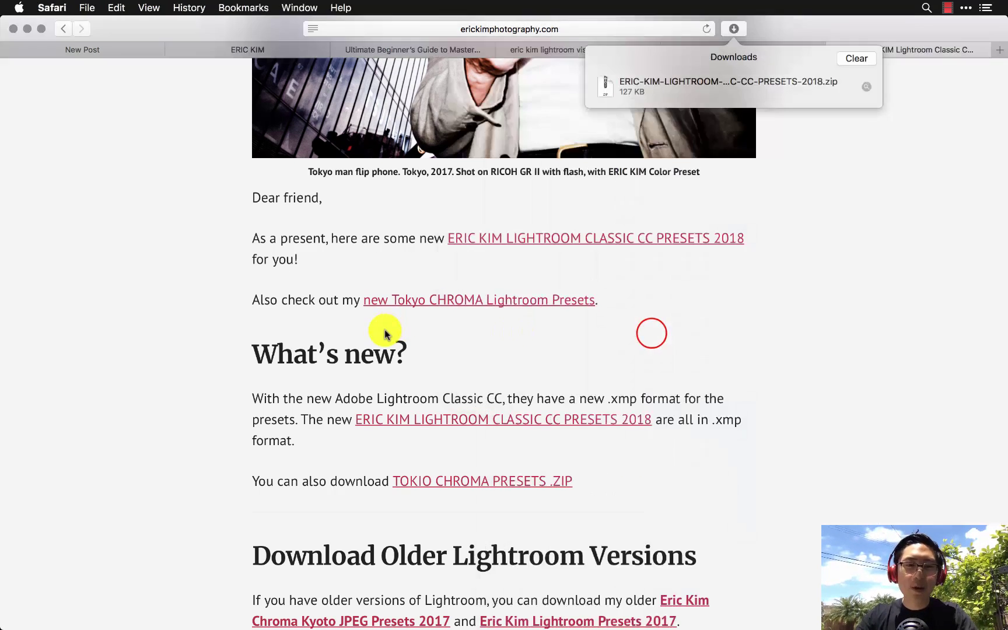
click(651, 334)
scroll(651, 335, down, 3)
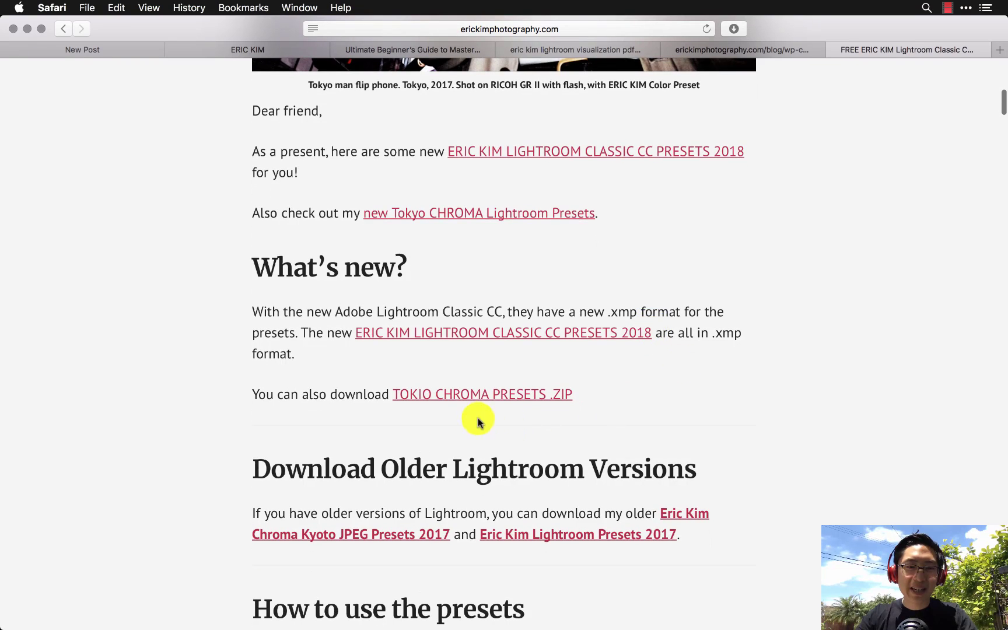
scroll(580, 418, down, 5)
scroll(579, 418, down, 2)
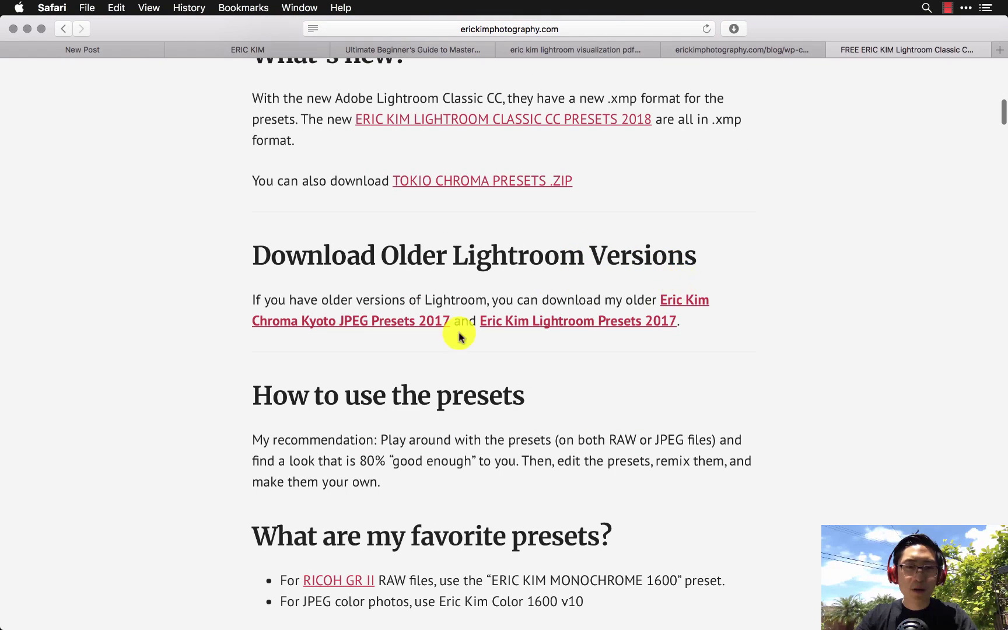
click(575, 323)
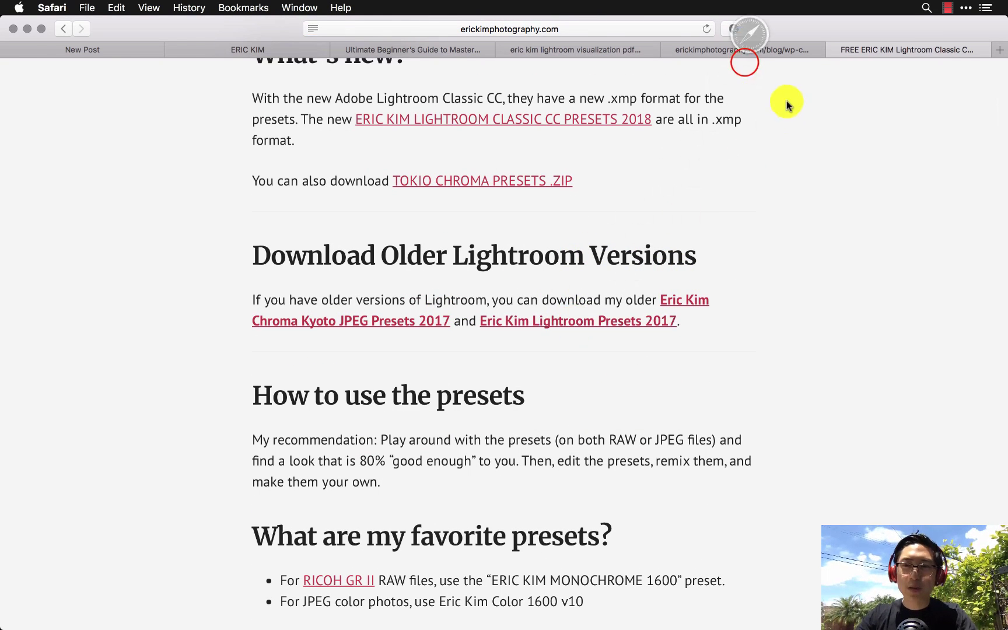
Reveal the downloaded Eric-Kim-Lightroom-Presets-2017.zip in Finder and extract it
click(734, 28)
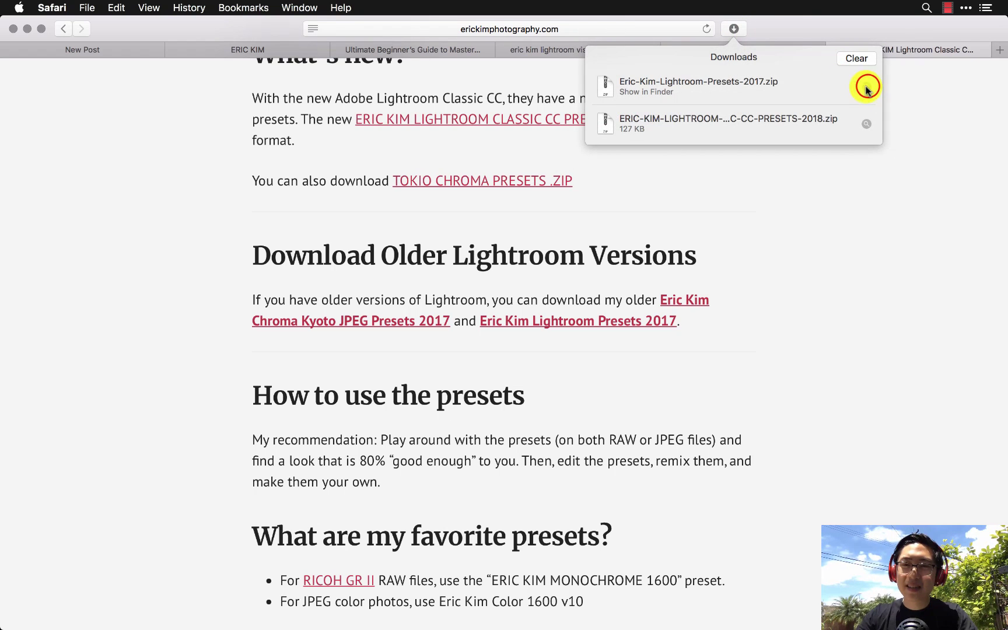
click(868, 87)
click(238, 100)
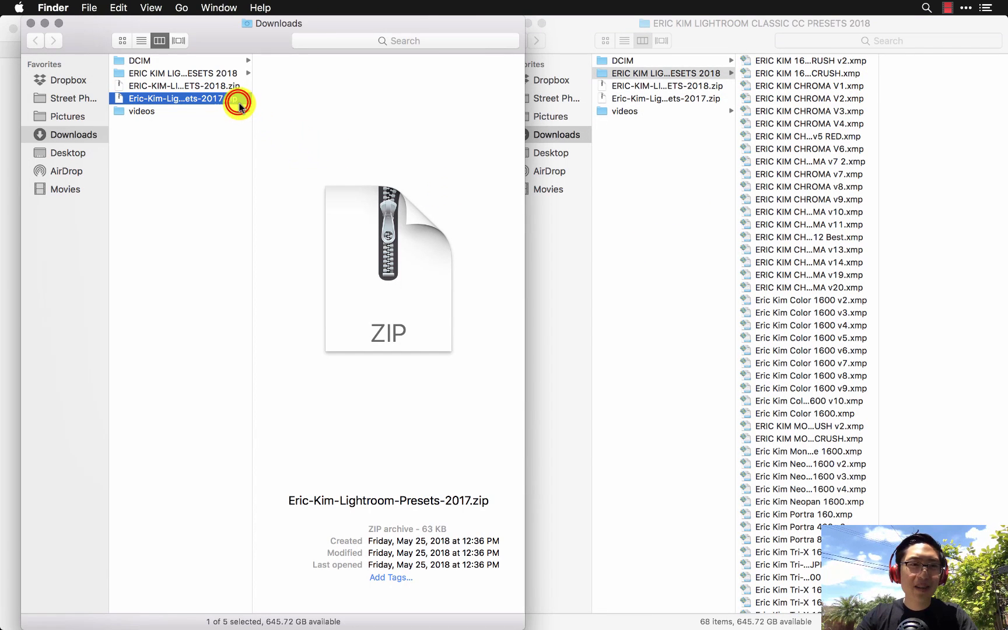
double_click(238, 101)
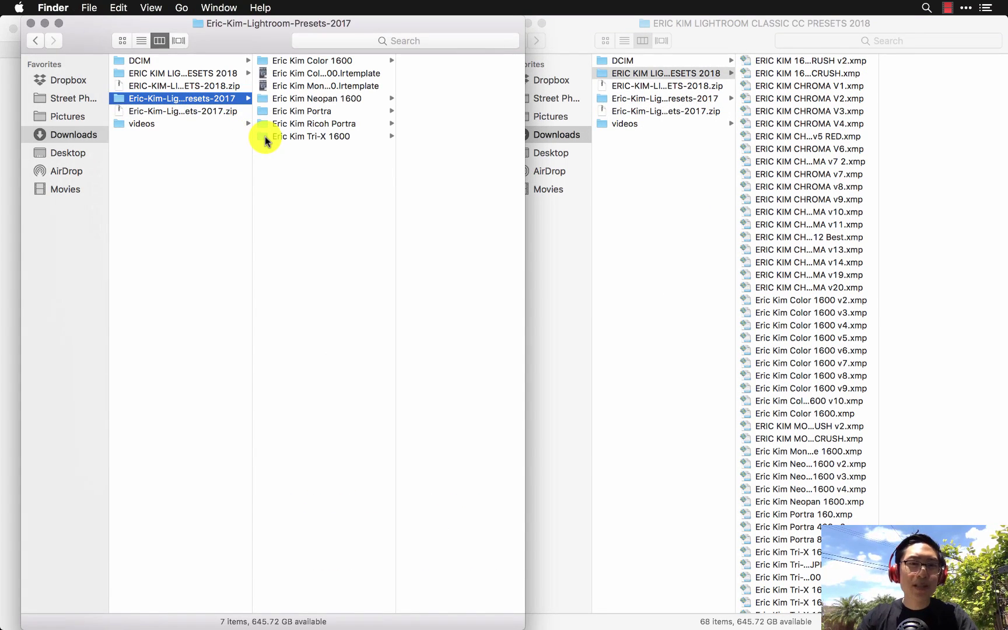
Browse the extracted 2017 presets folder and view the contents of its Eric Kim Neopan 1600 subfolder
key(Right)
key(Down)
key(Down)
key(Down)
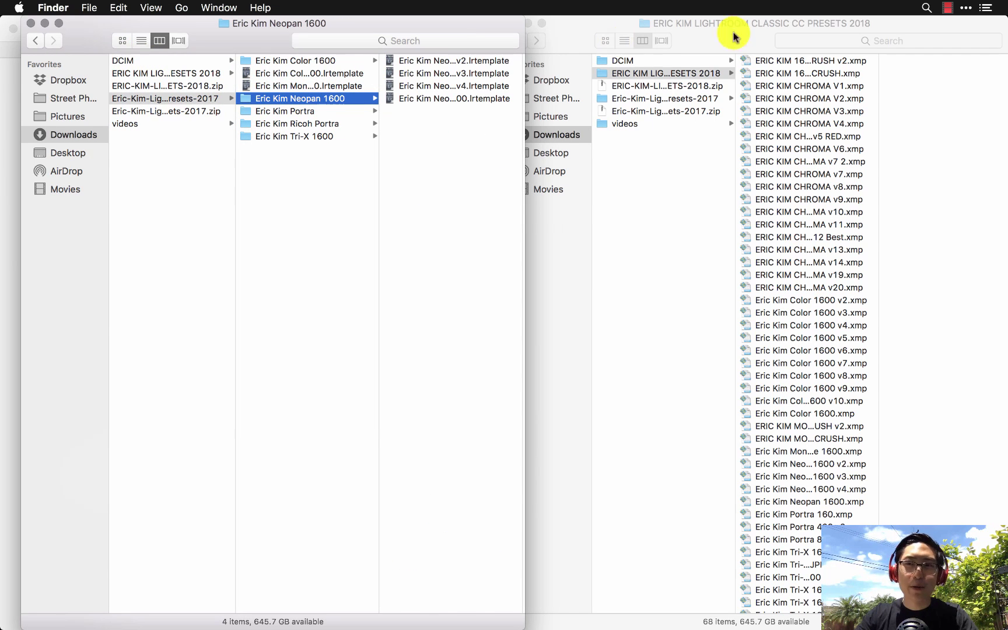
click(945, 6)
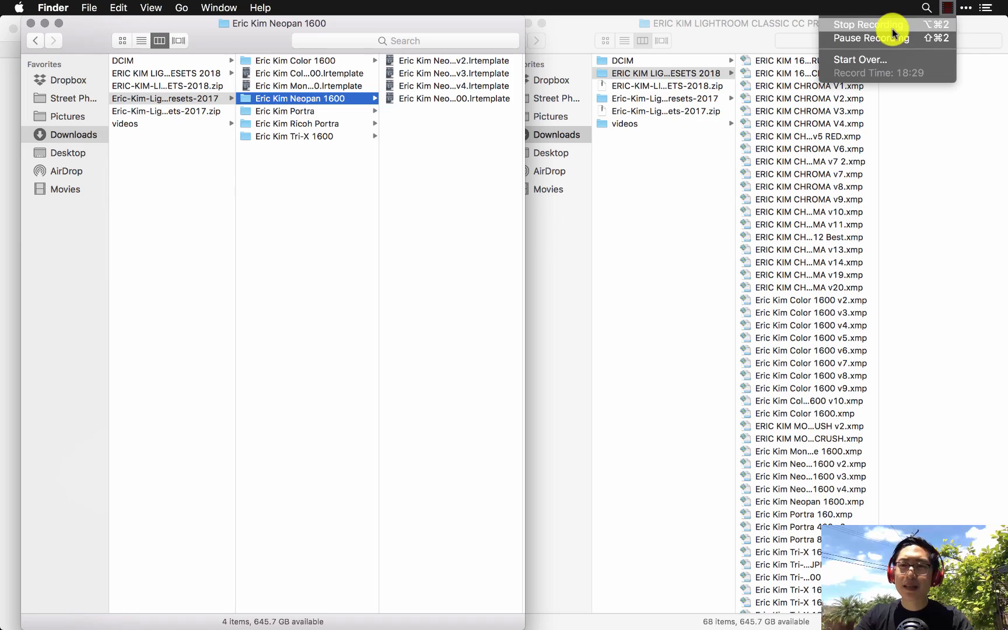